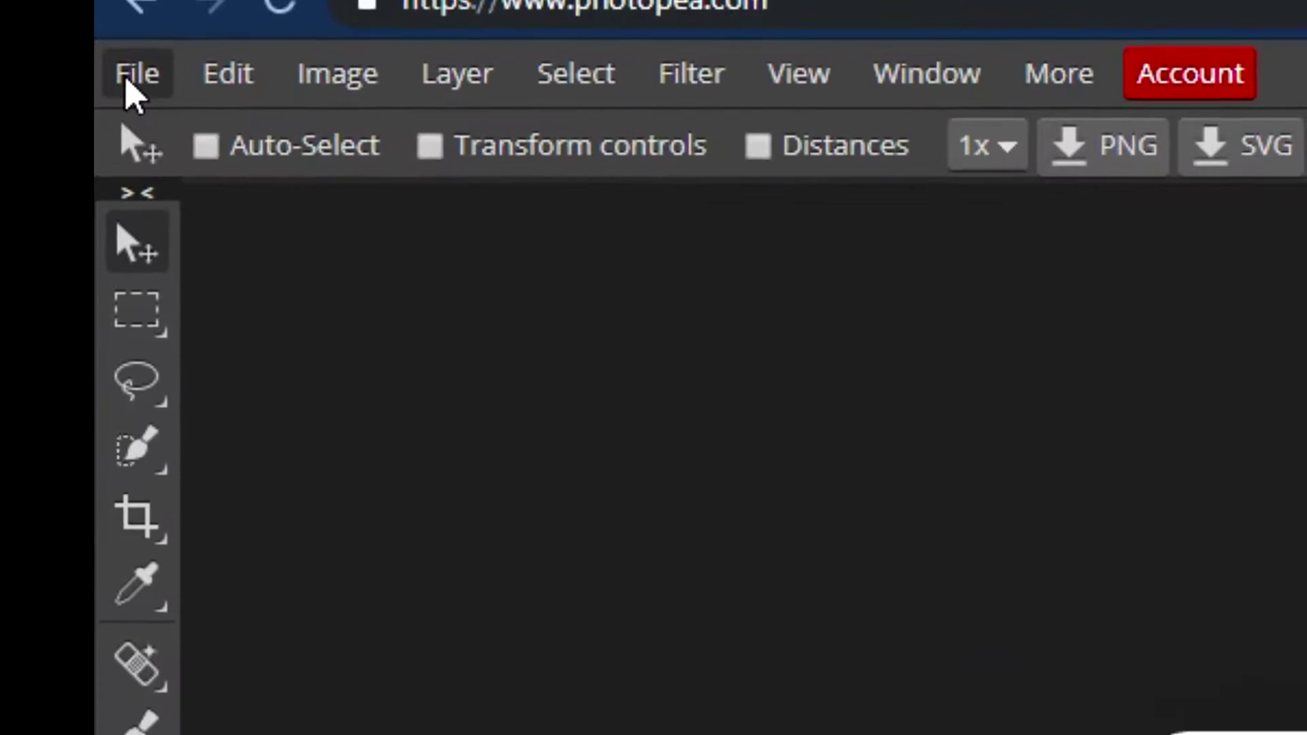
Start a new blank project, keeping the default 1280×720 px size.
left_click(14, 59)
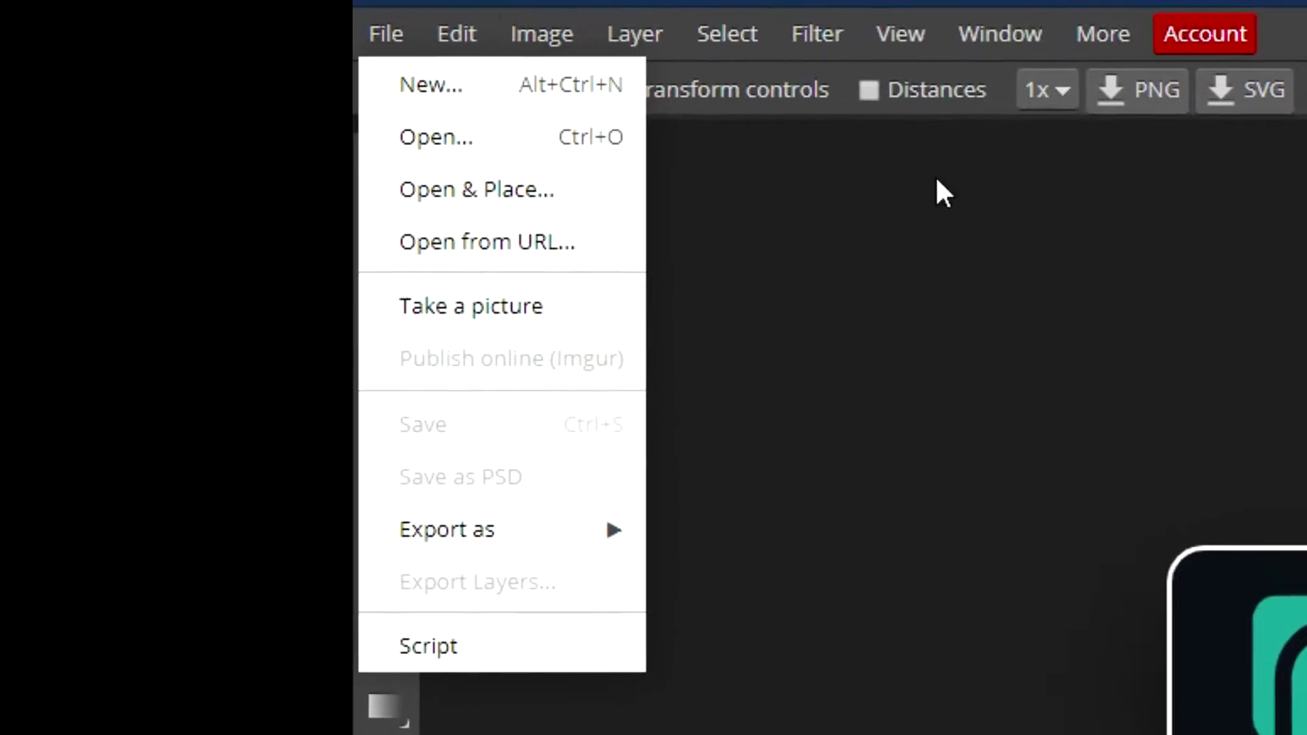
left_click(808, 219)
left_click(282, 50)
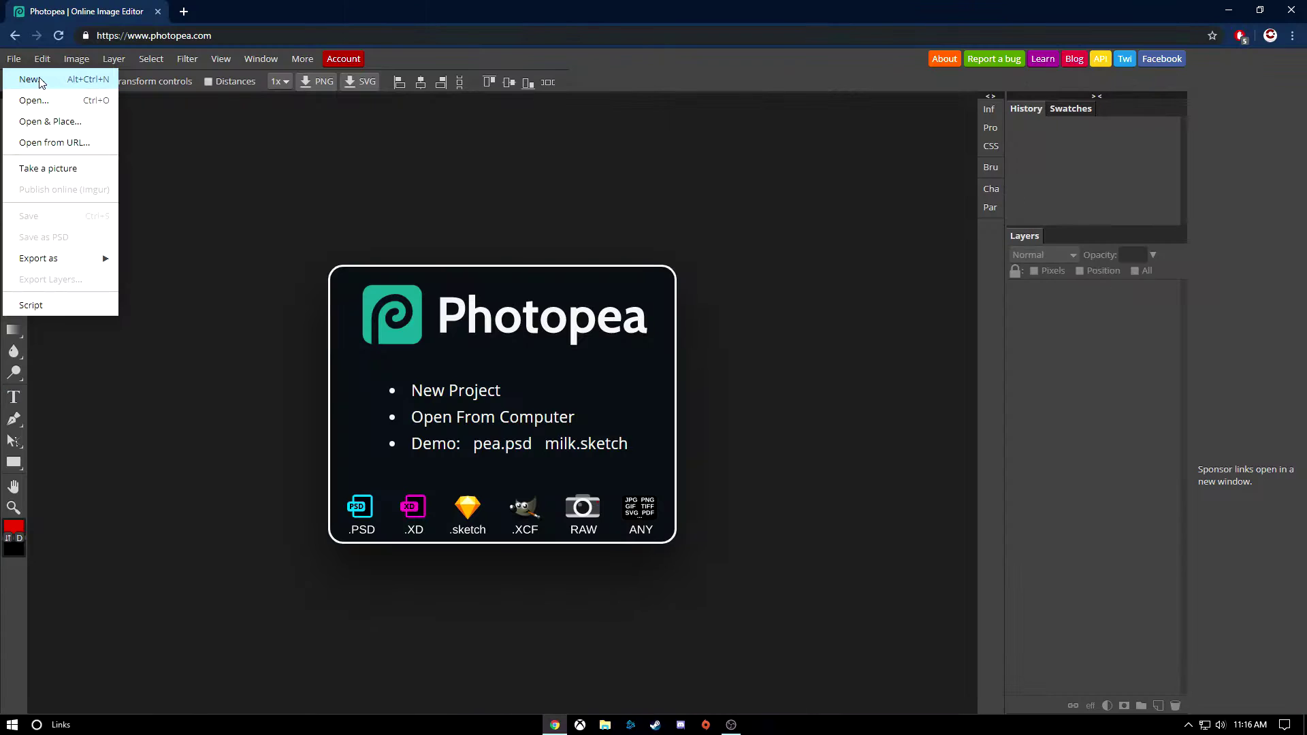
left_click(450, 87)
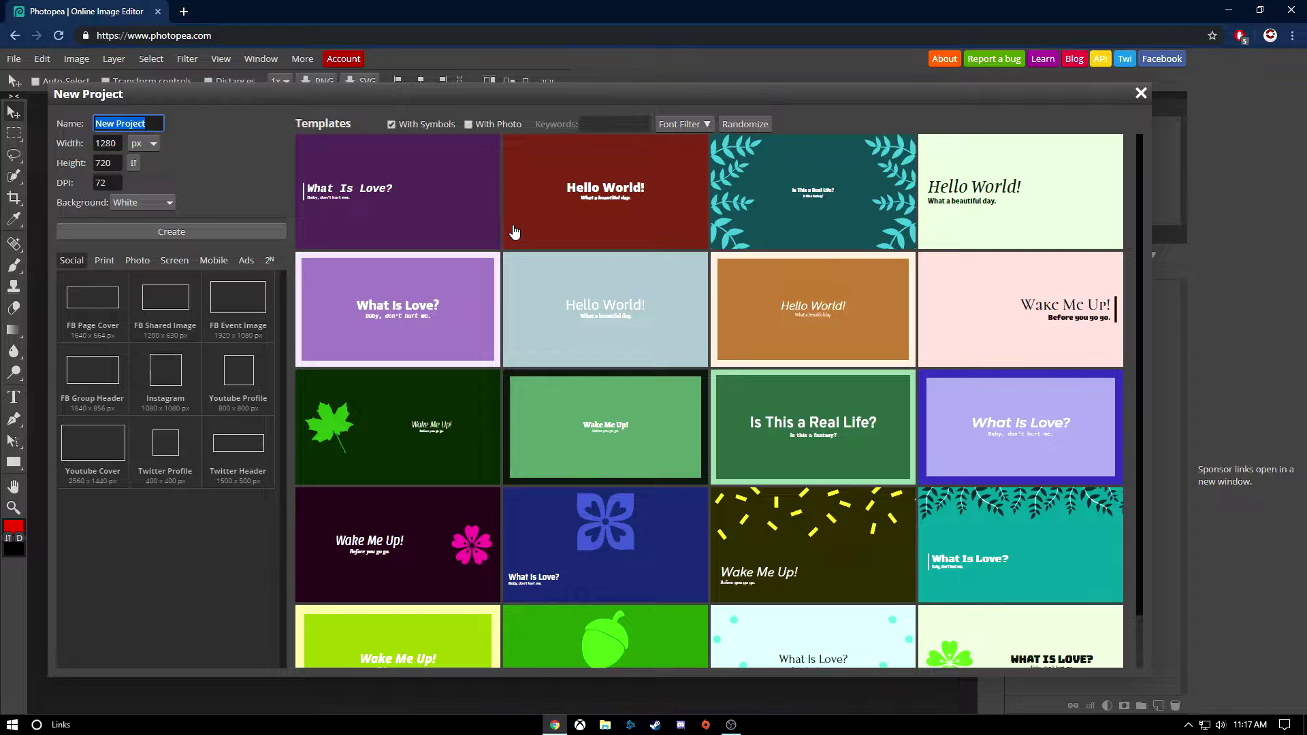
scroll(514, 232, "down", 10)
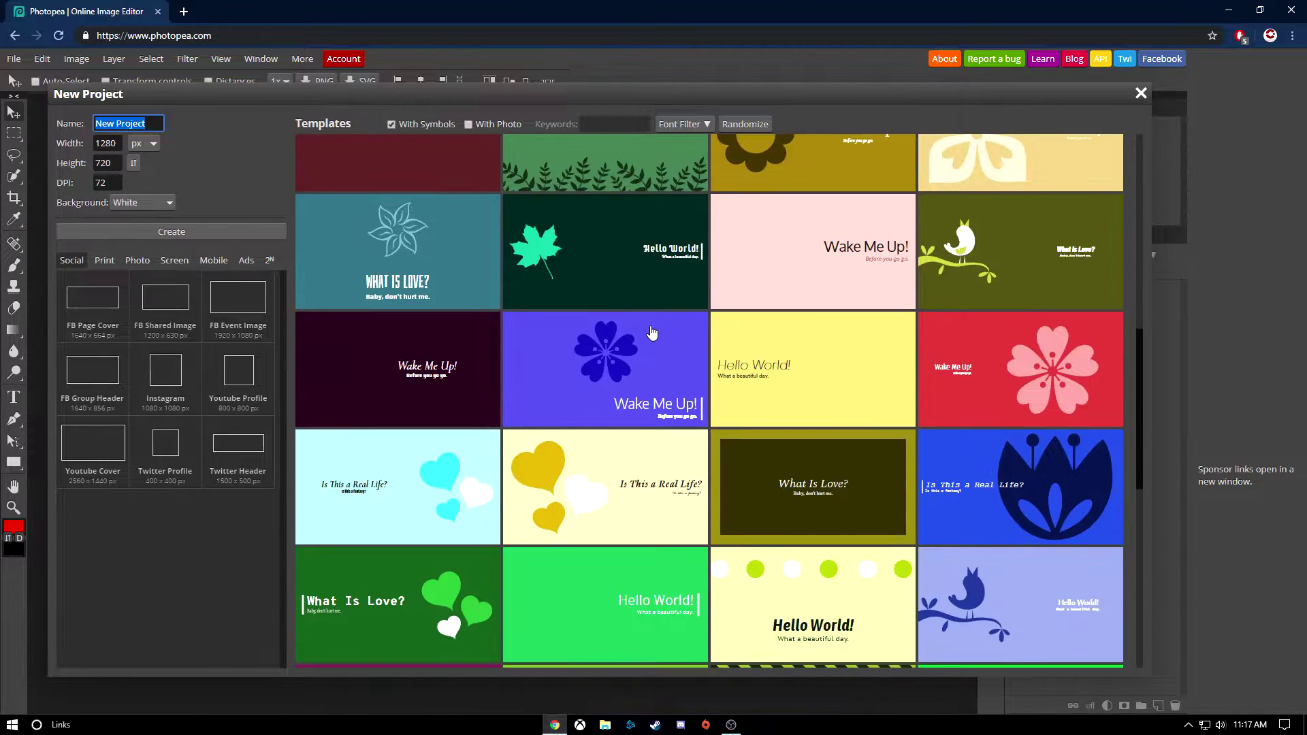
scroll(652, 333, "up", 10)
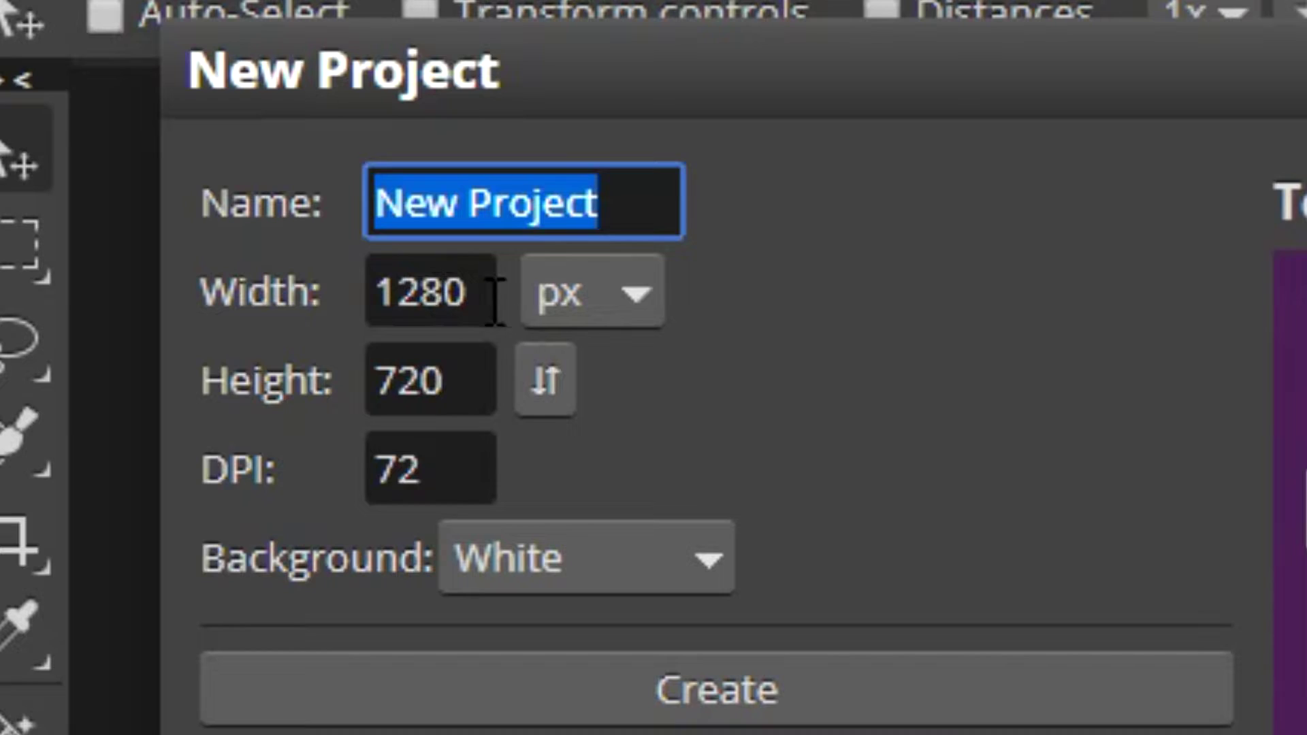
left_click(122, 143)
left_click(115, 167)
left_click(940, 531)
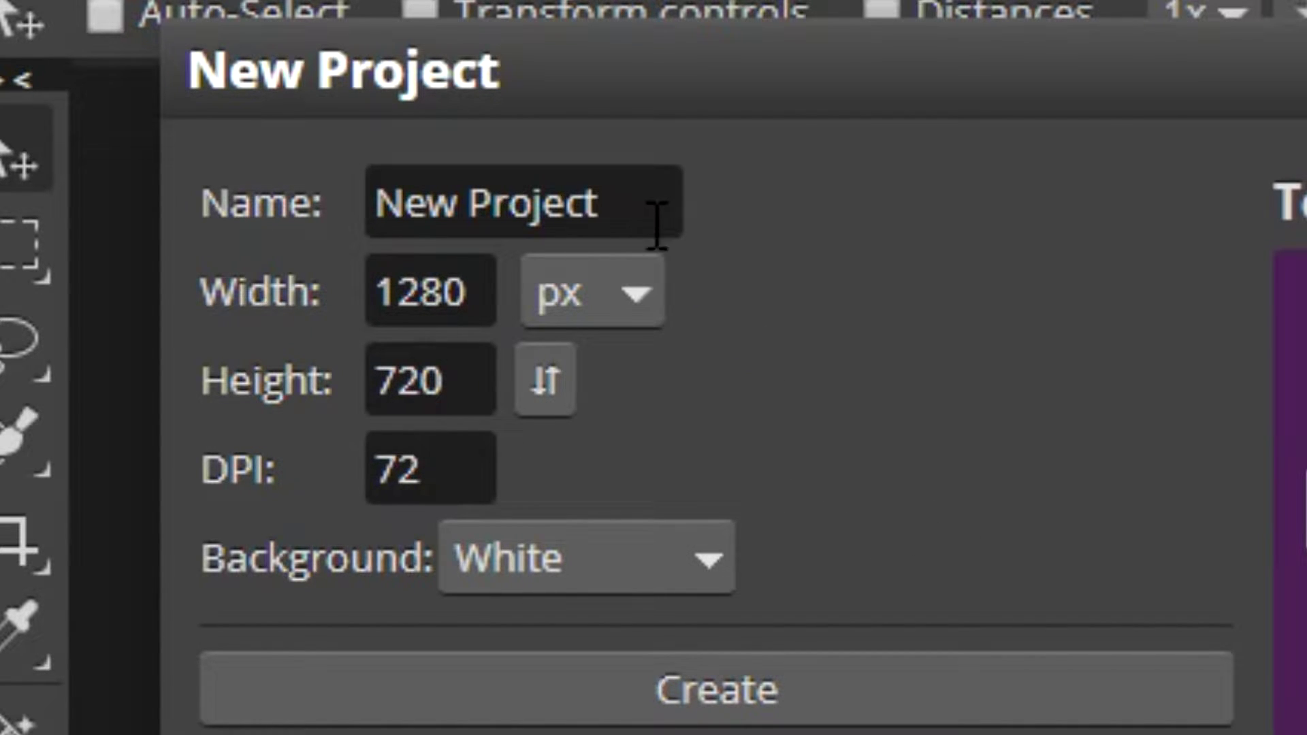
Name the document youtubethumbnail and create it.
left_click(622, 202)
type("youtube b")
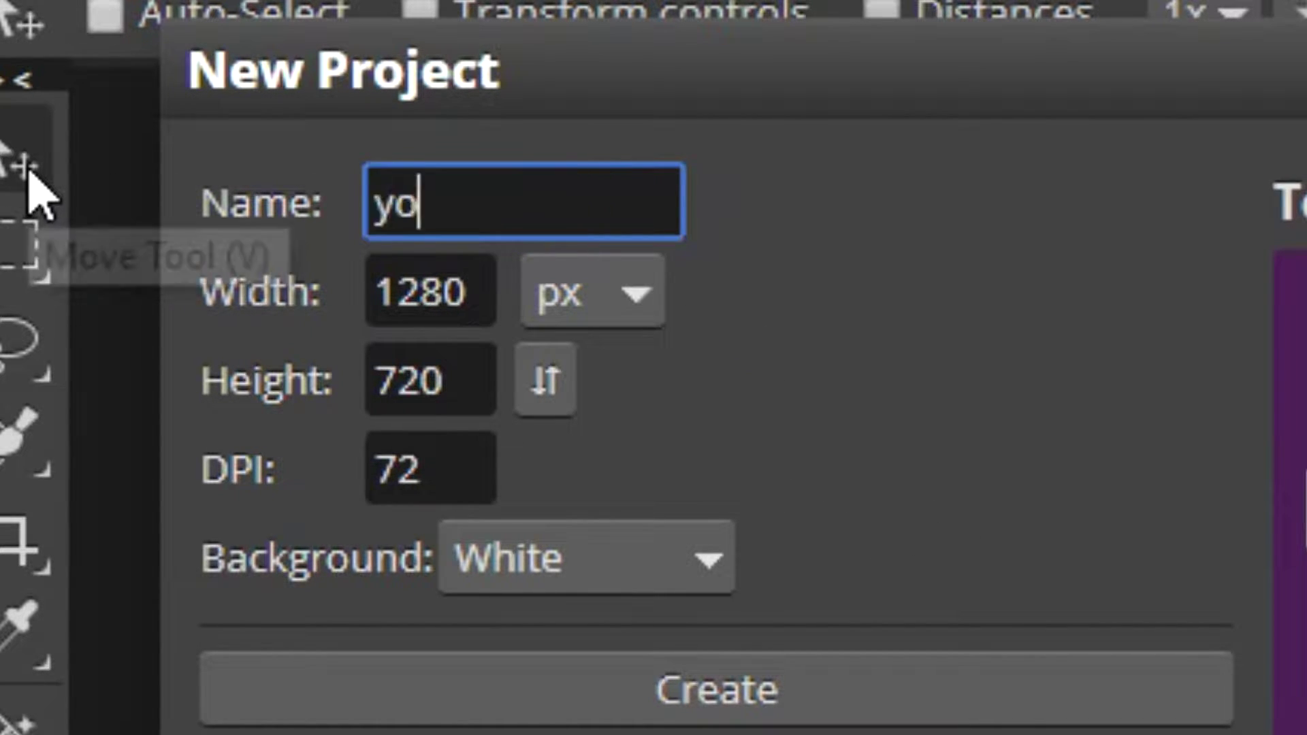
key("BackSpace")
key("BackSpace")
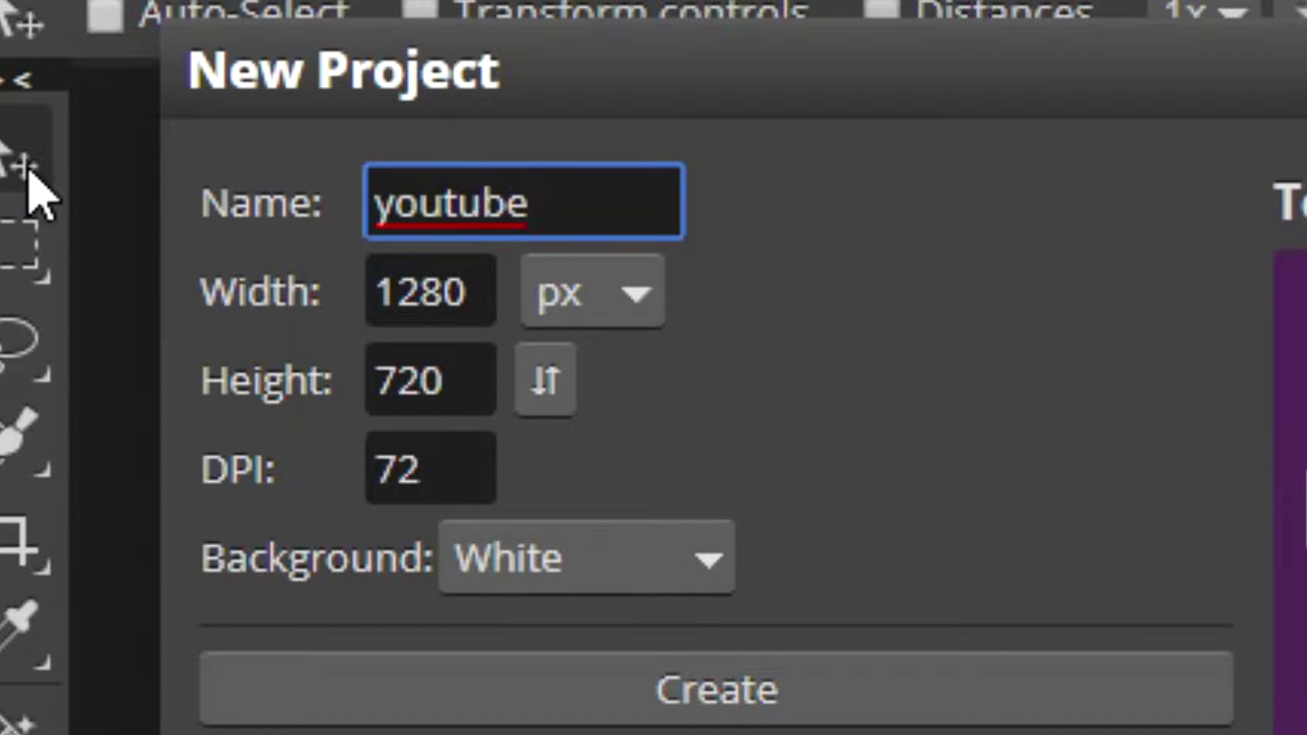
type("thumbnail")
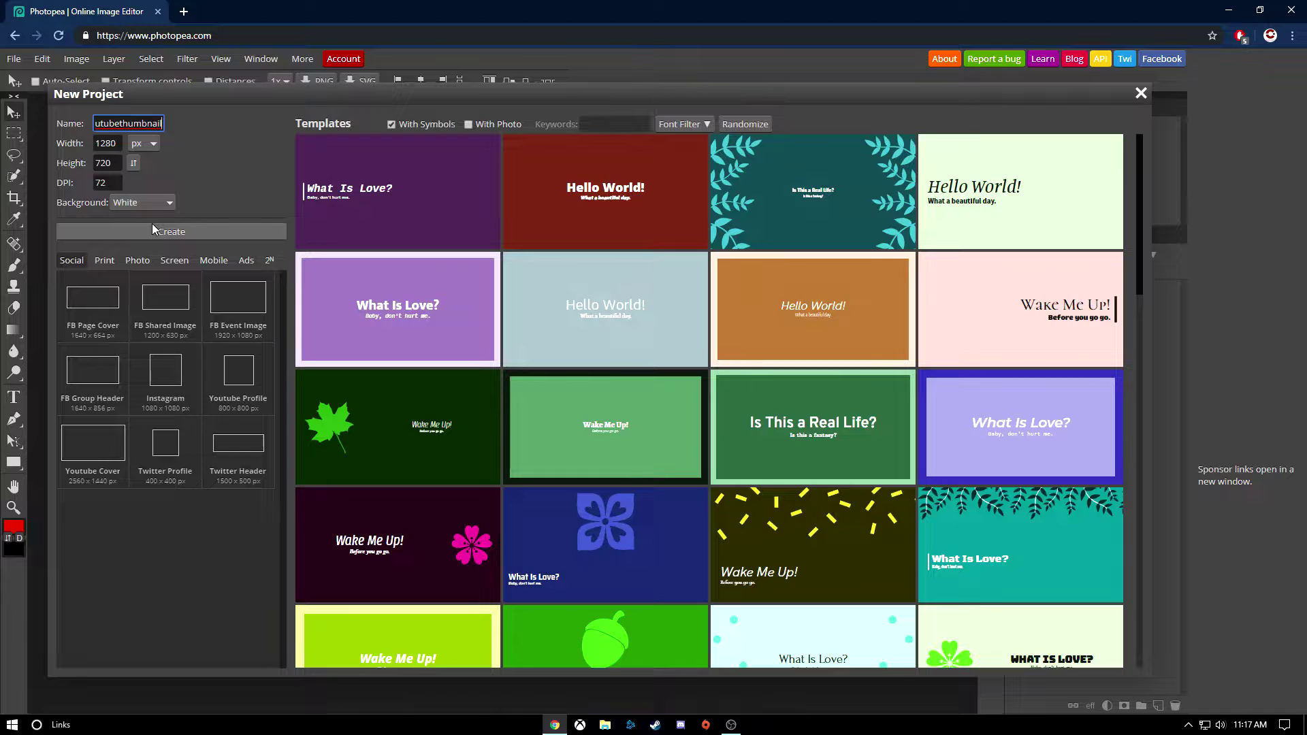
left_click(152, 225)
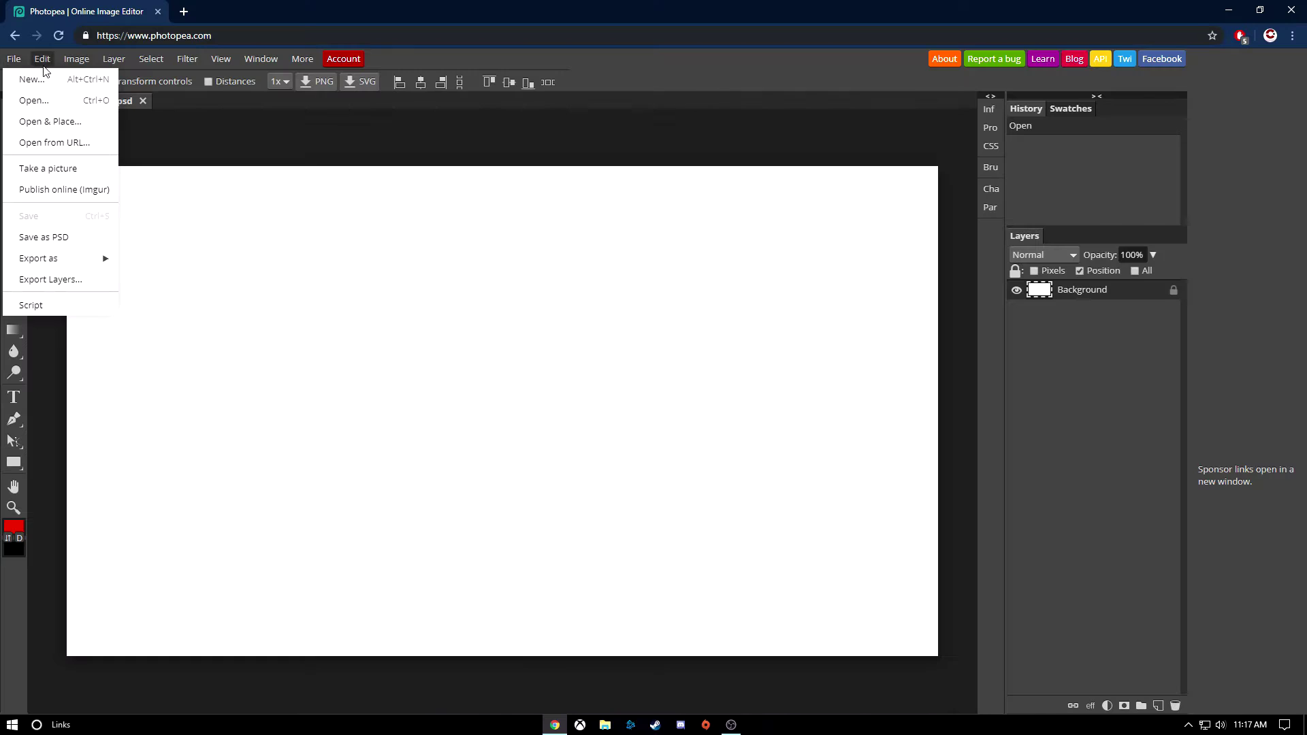
left_click(214, 195)
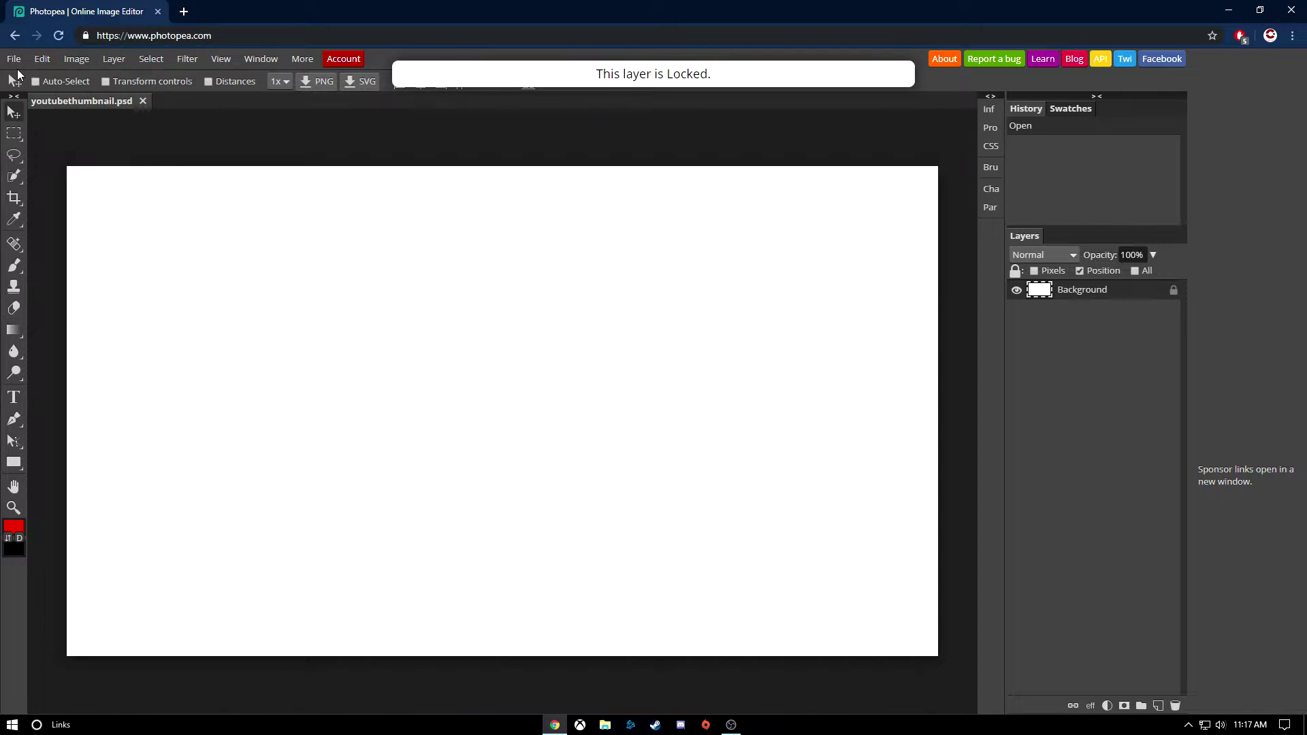
Open a new Google tab in its own browser window.
left_click(184, 11)
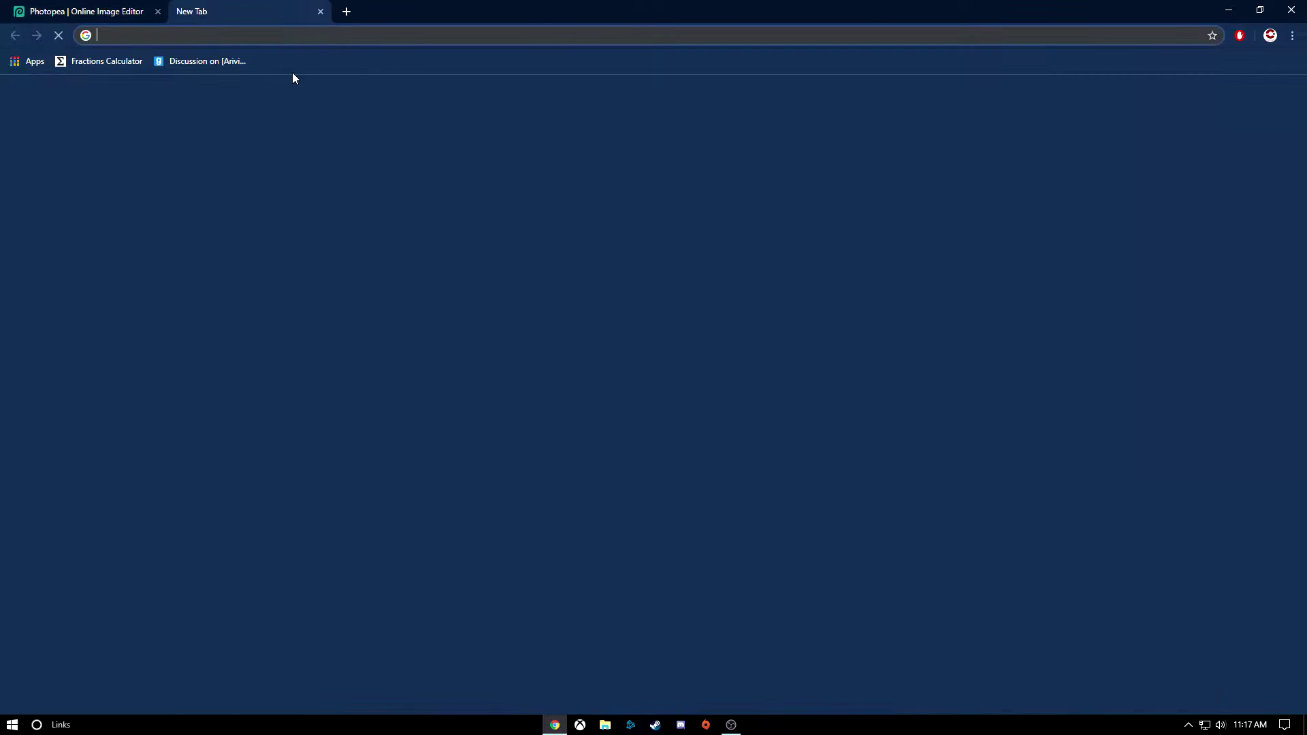
left_click_drag(248, 7, 35, 10)
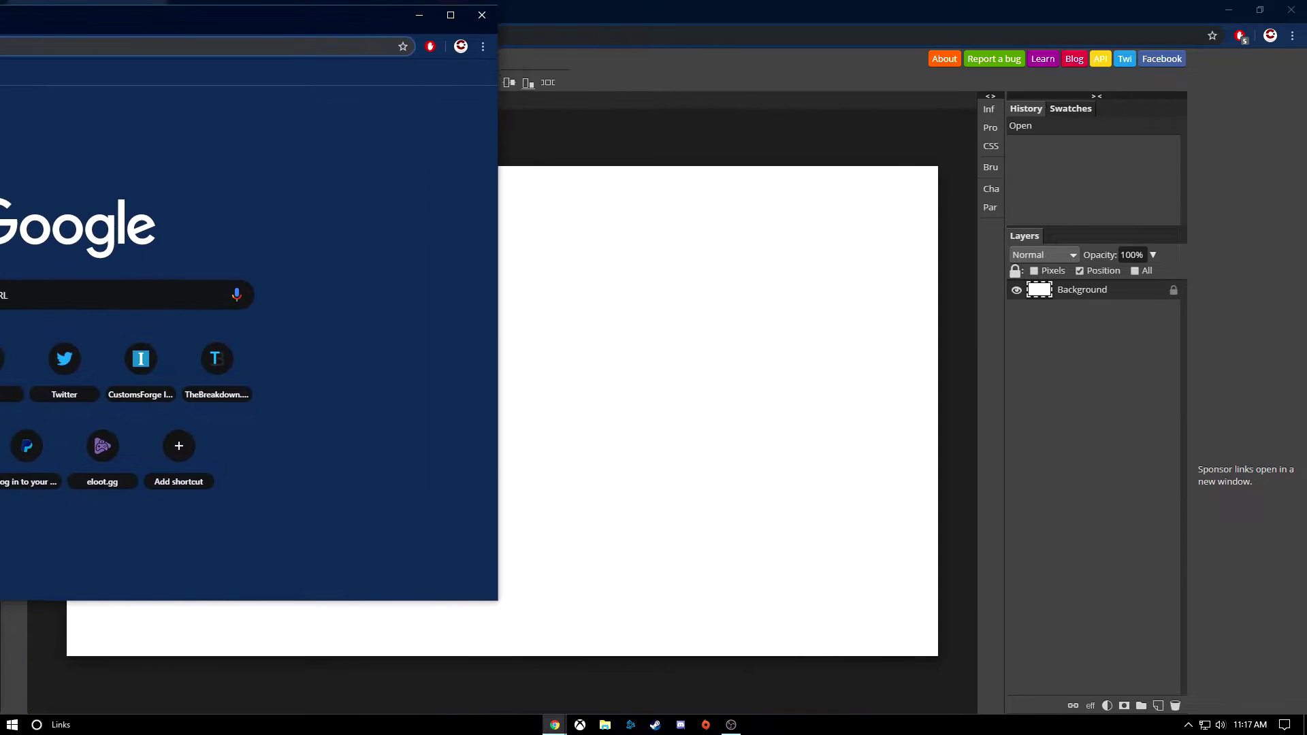
key("ctrl+w")
key("alt+Tab")
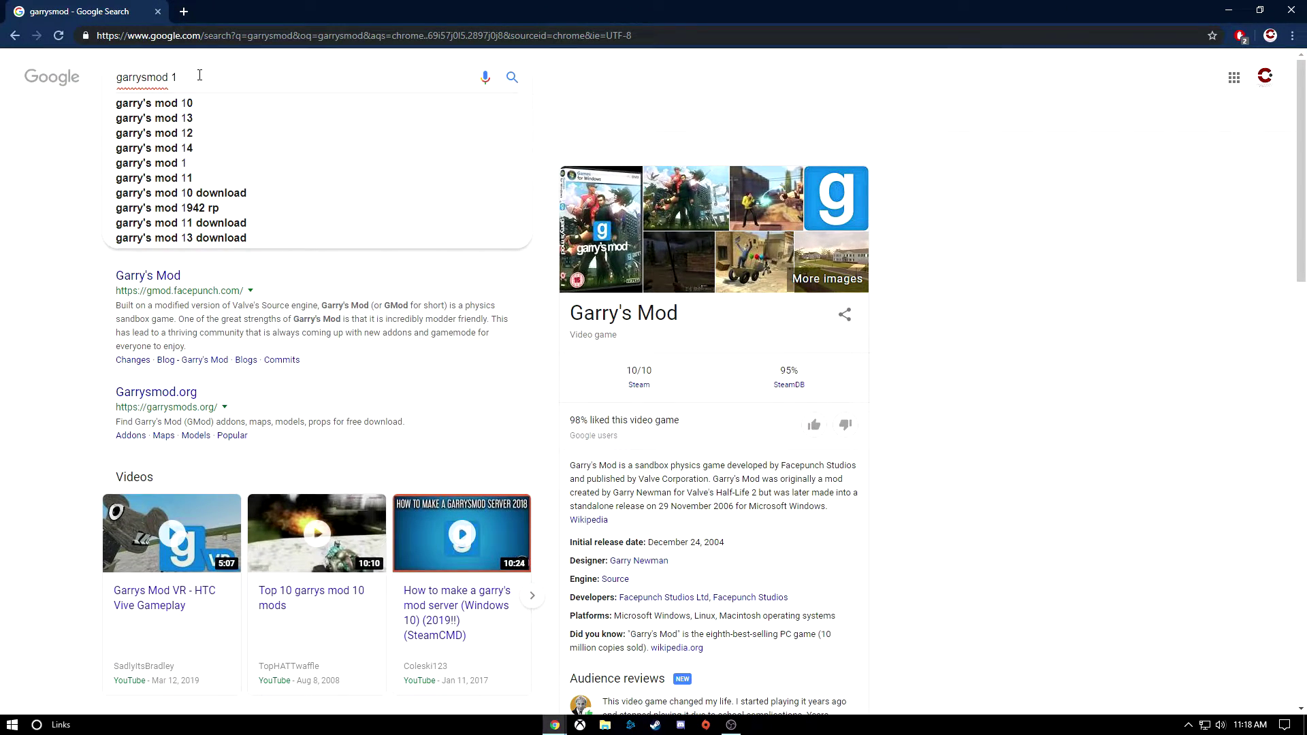
Search Google Images for garrysmod 1280x720, then minimize the browser back to Photopea.
type("280x")
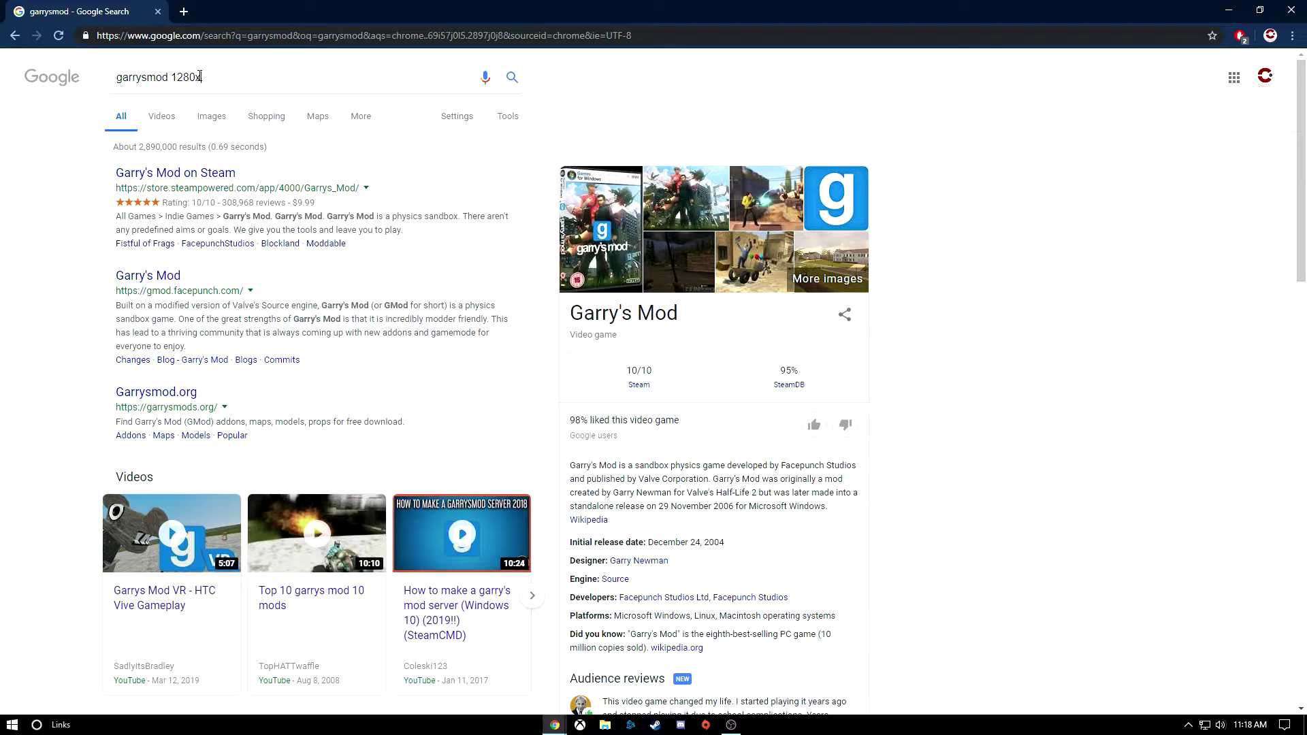
type("720")
key("Return")
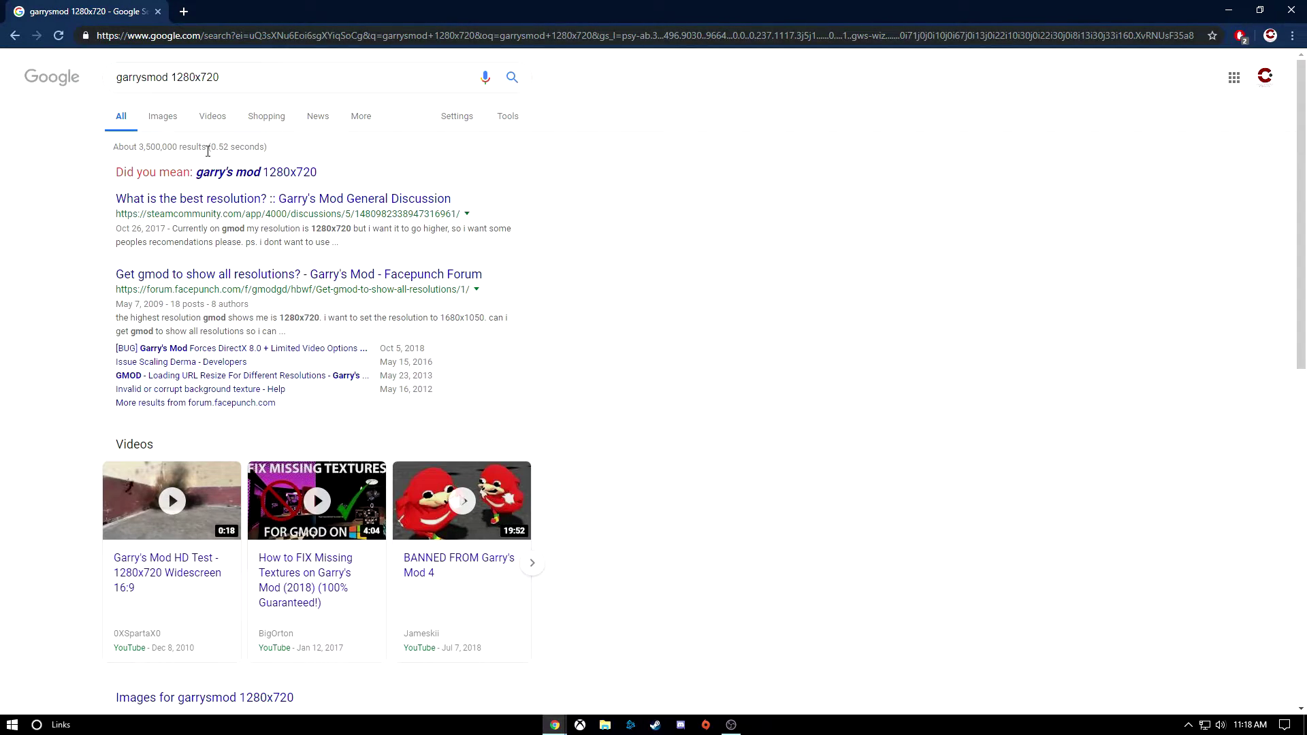
left_click(170, 117)
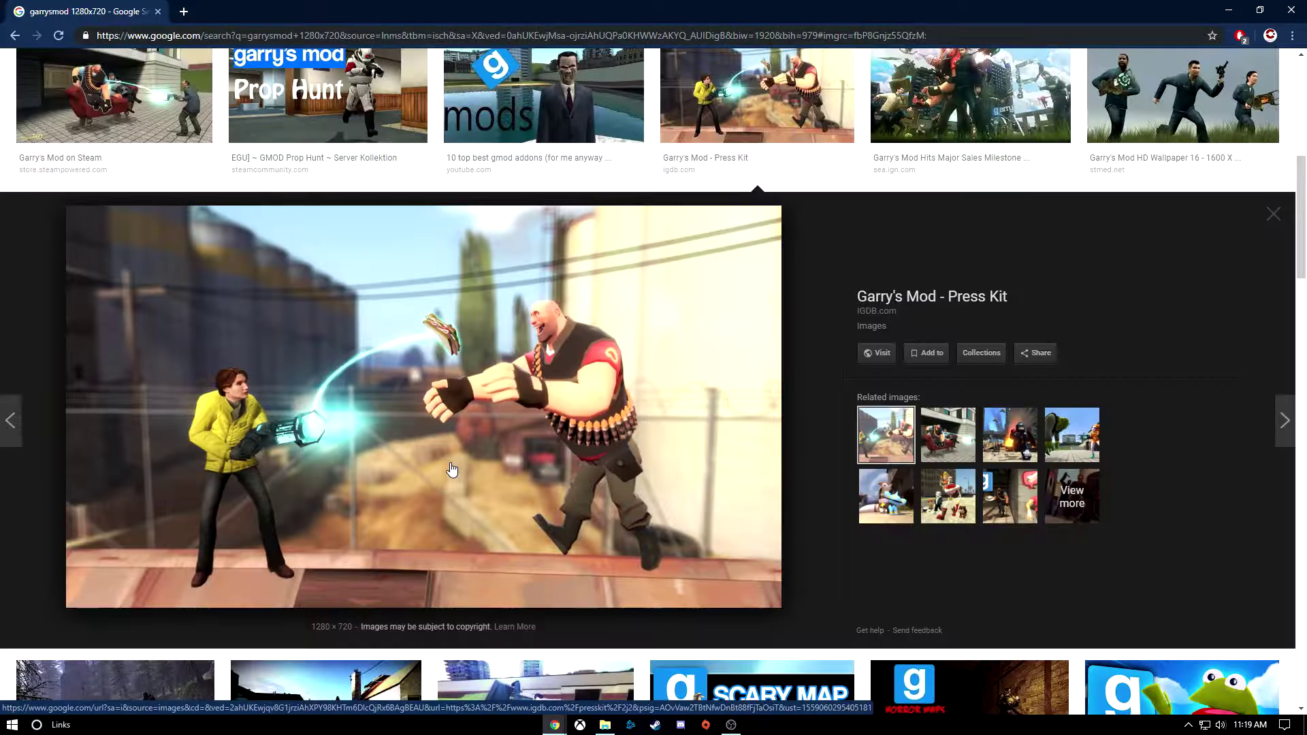
left_click_drag(640, 7, 645, 258)
left_click(779, 253)
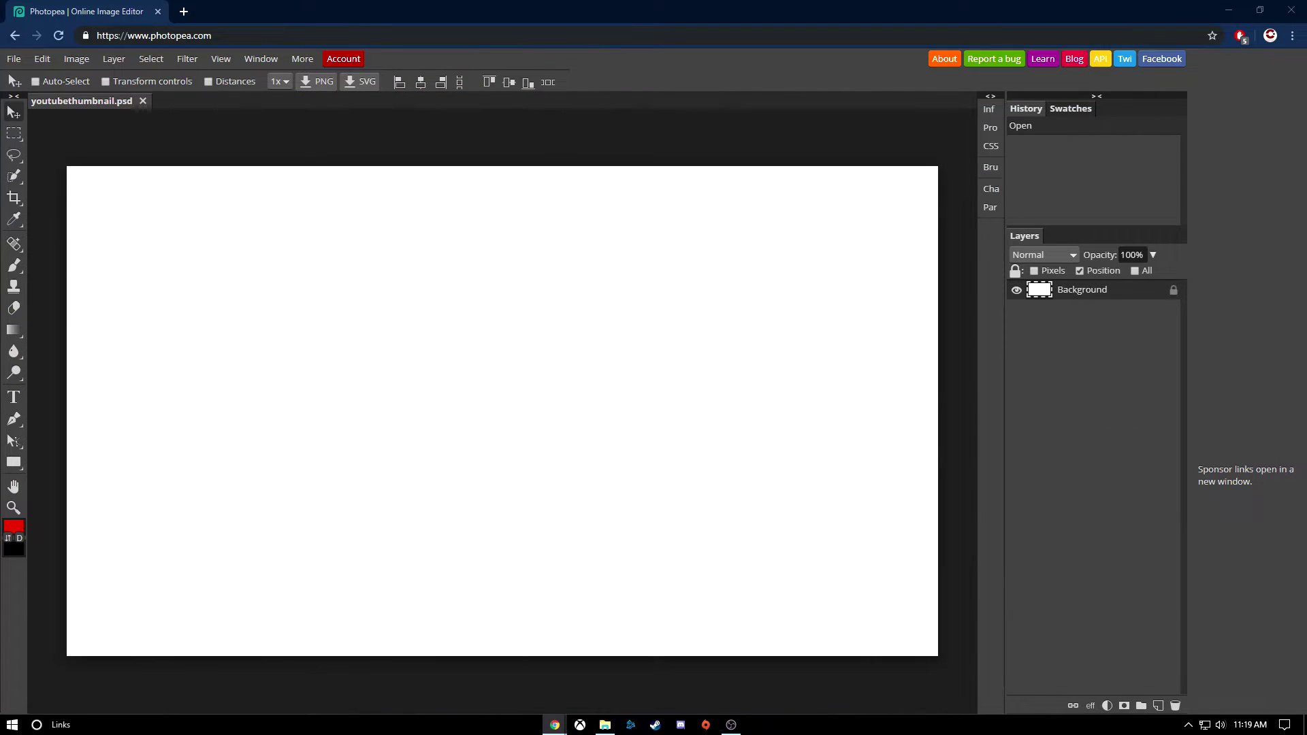
Paste the Garry's Mod screenshot as Layer 1 and duplicate it to Layer 1 copy.
left_click(452, 374)
key("ctrl+v")
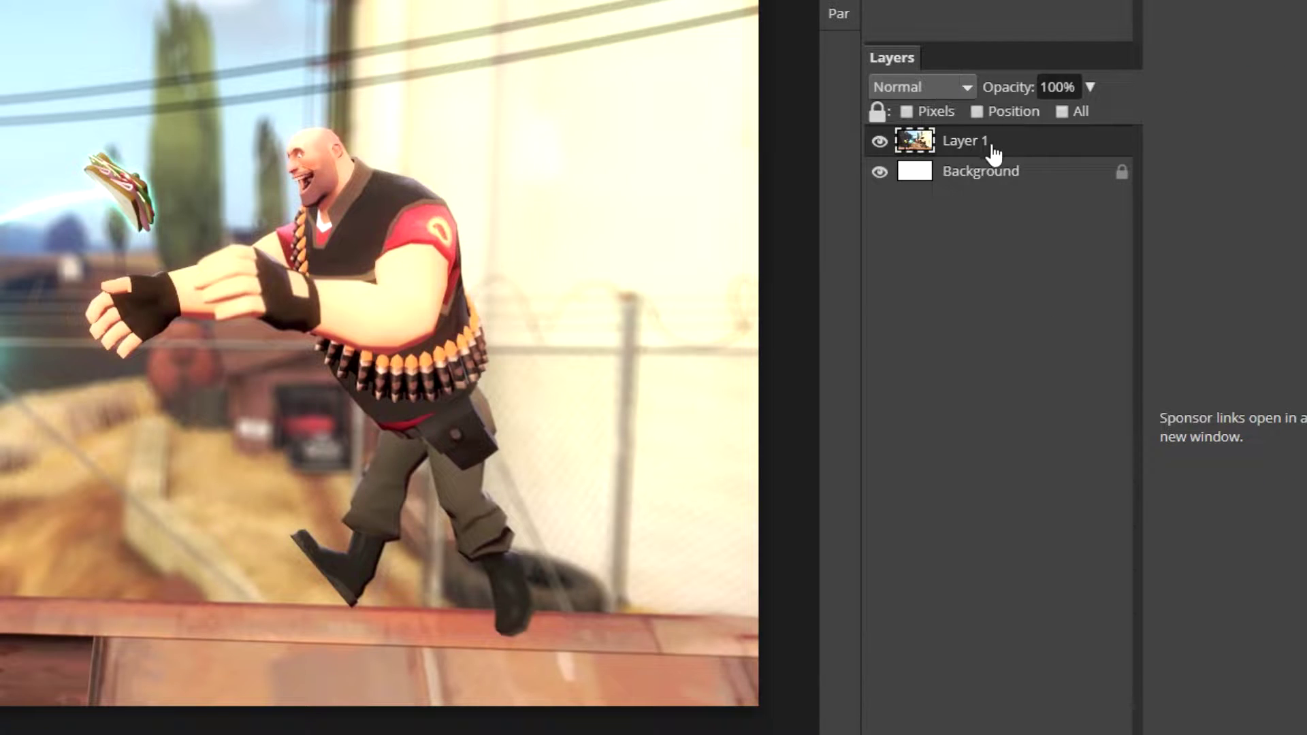
right_click(1050, 292)
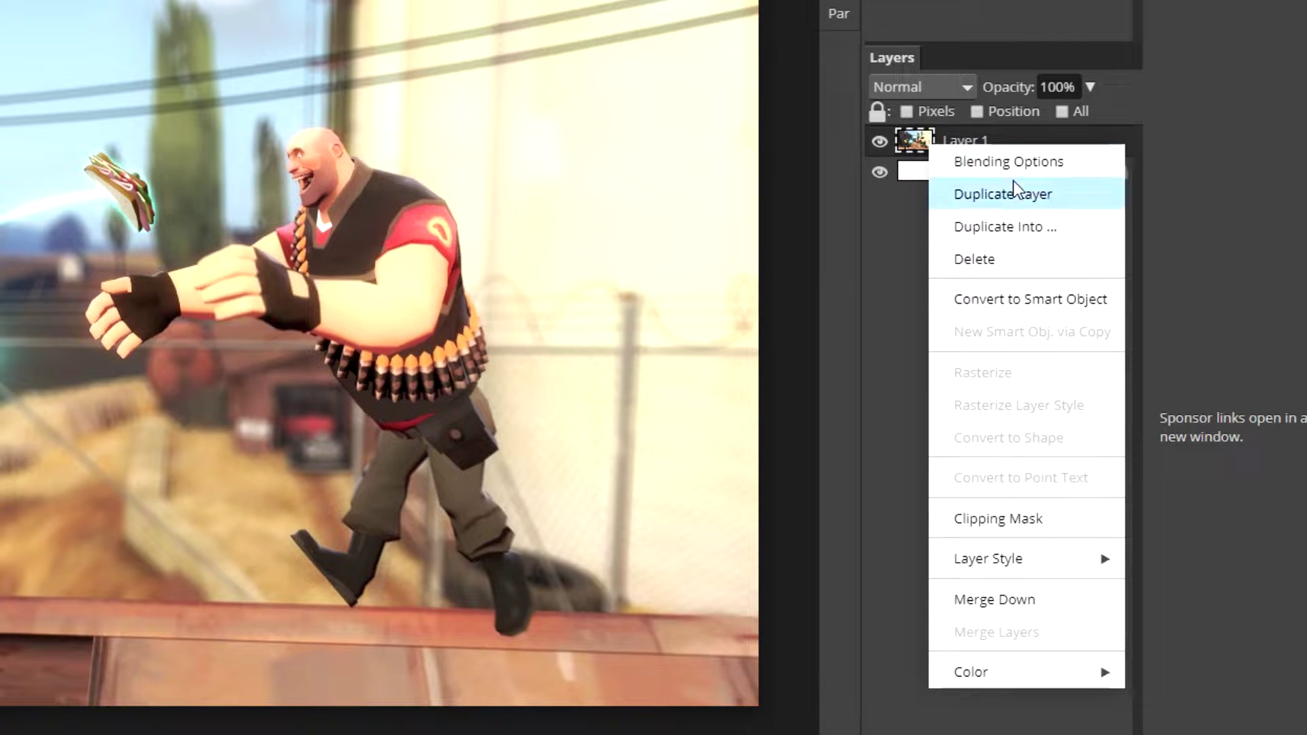
left_click(1048, 196)
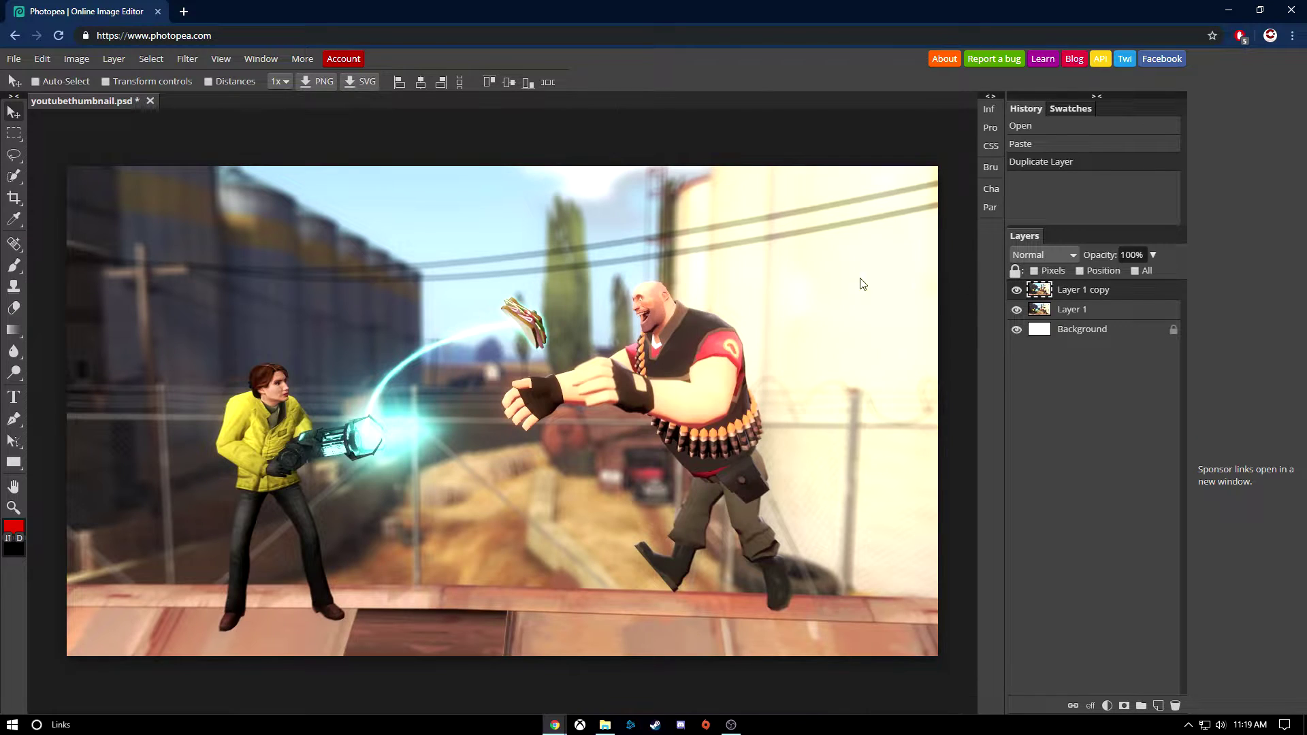
Shift the duplicate screenshot up and right, then undo the move.
left_click_drag(509, 352, 842, 281)
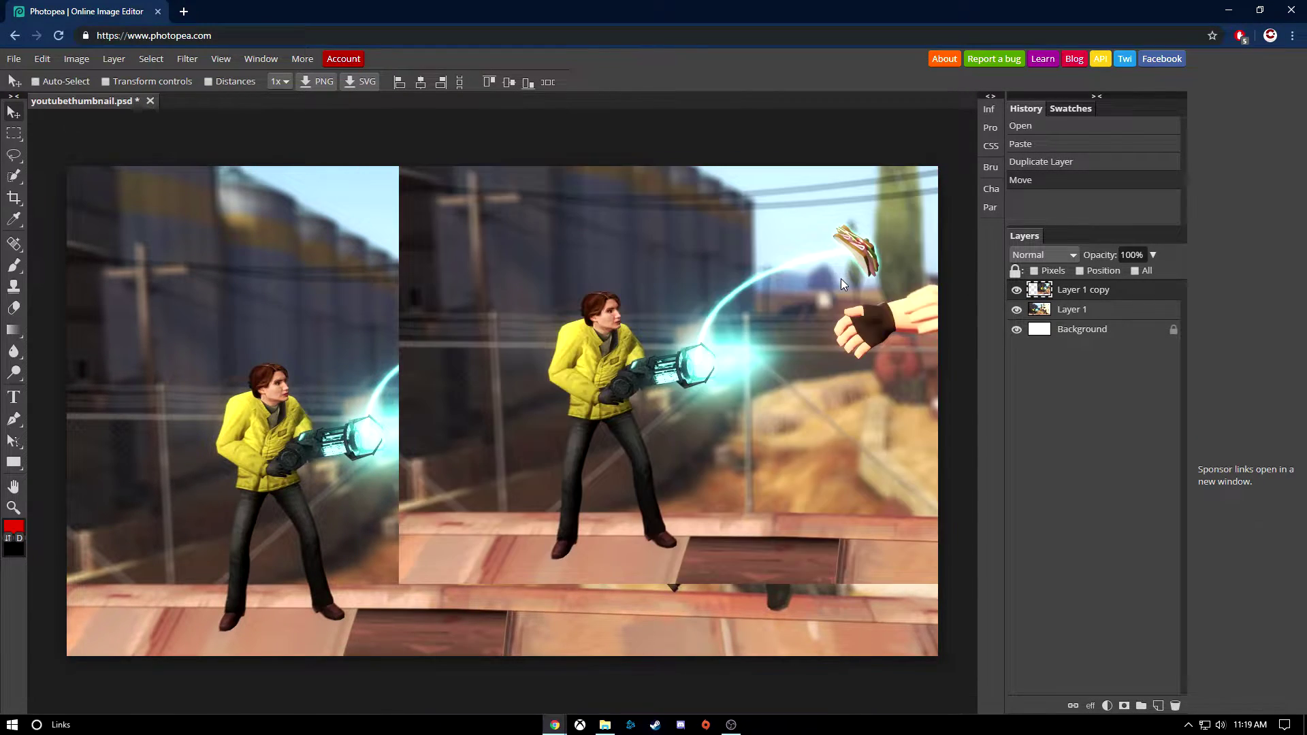
key("ctrl+z")
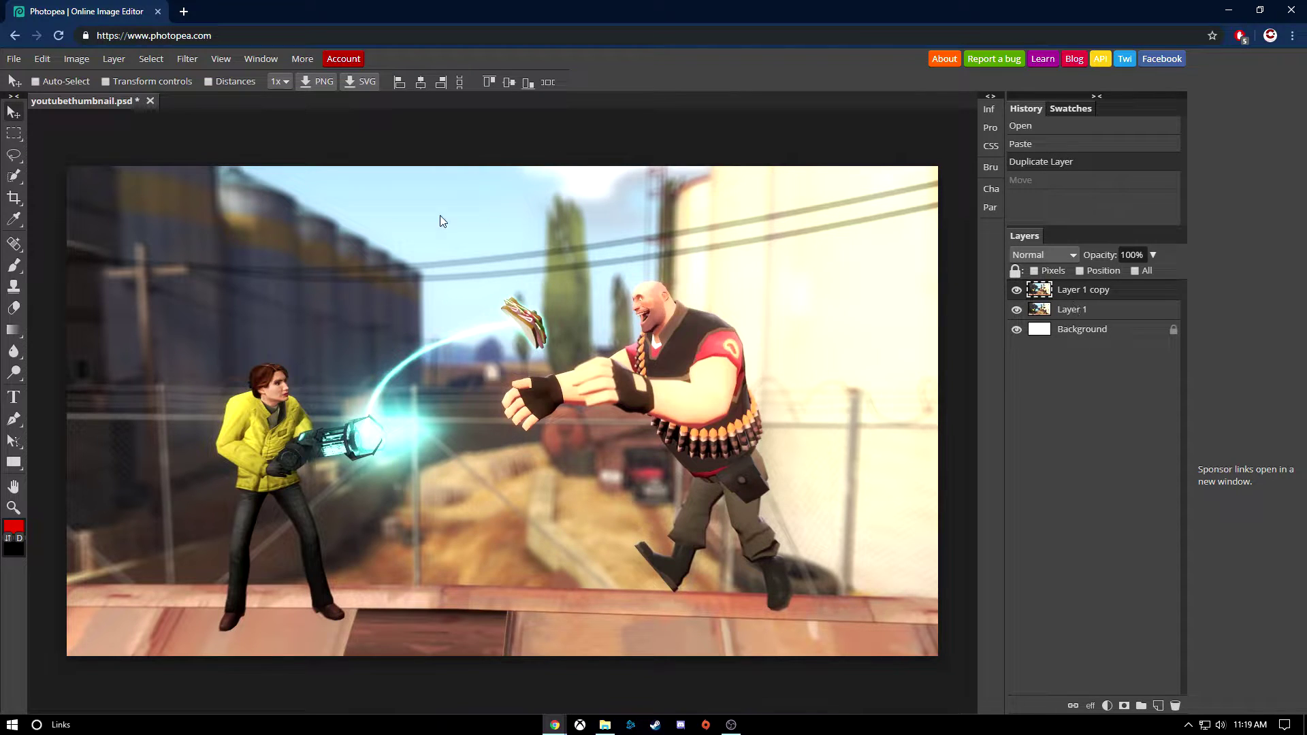
key("c")
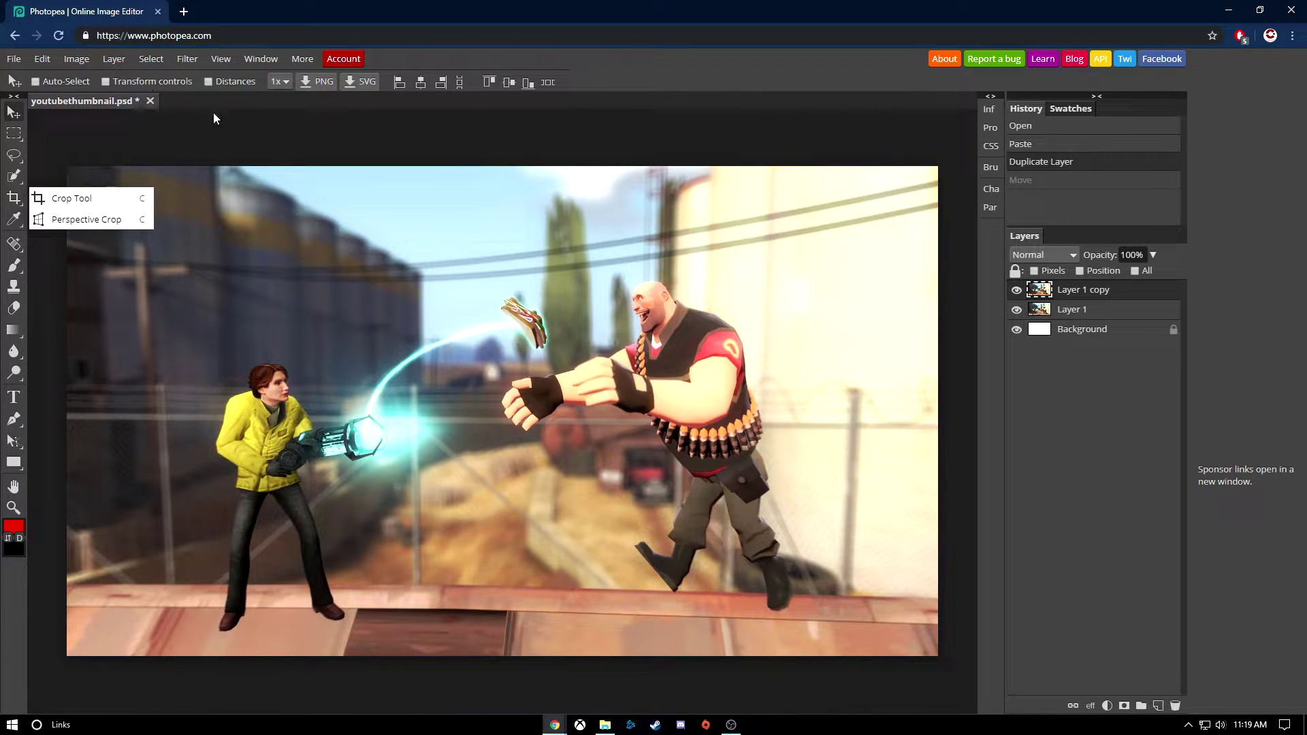
left_click(43, 60)
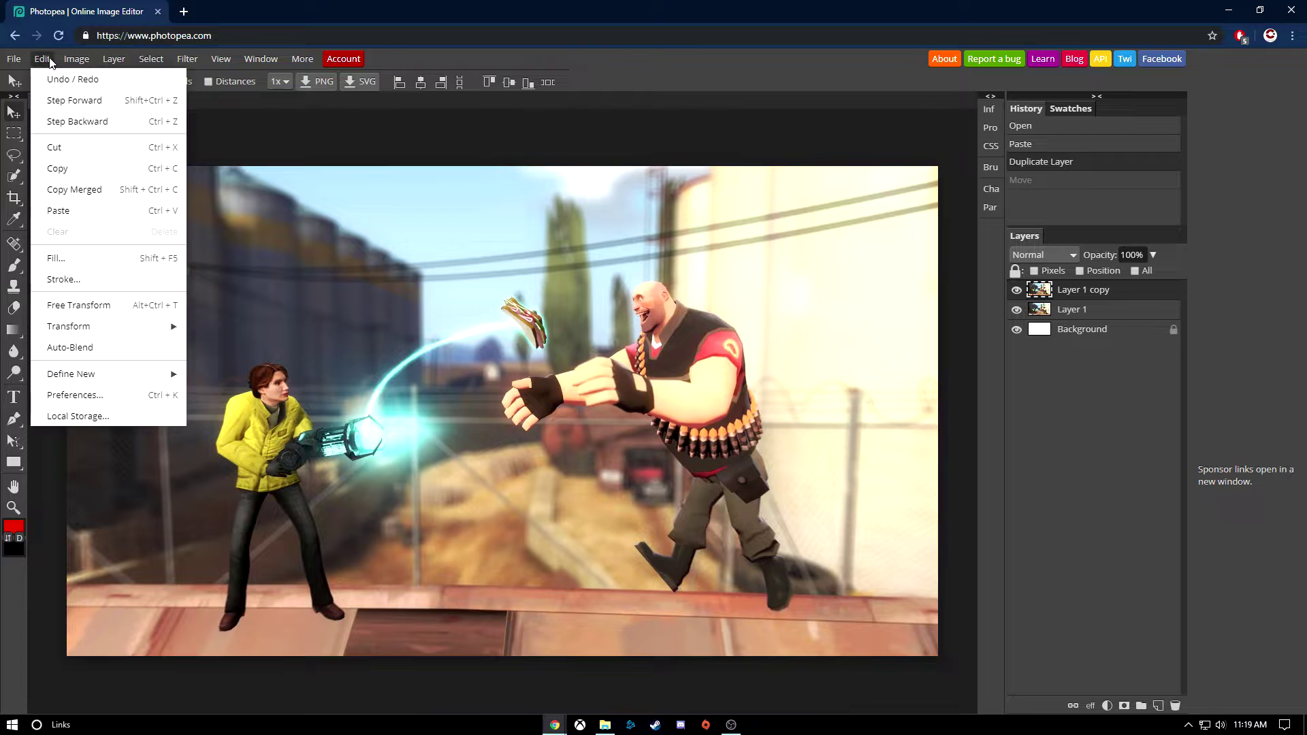
Free Transform Layer 1 copy, pulling all four edges inward to about 97% by 95%.
left_click(95, 305)
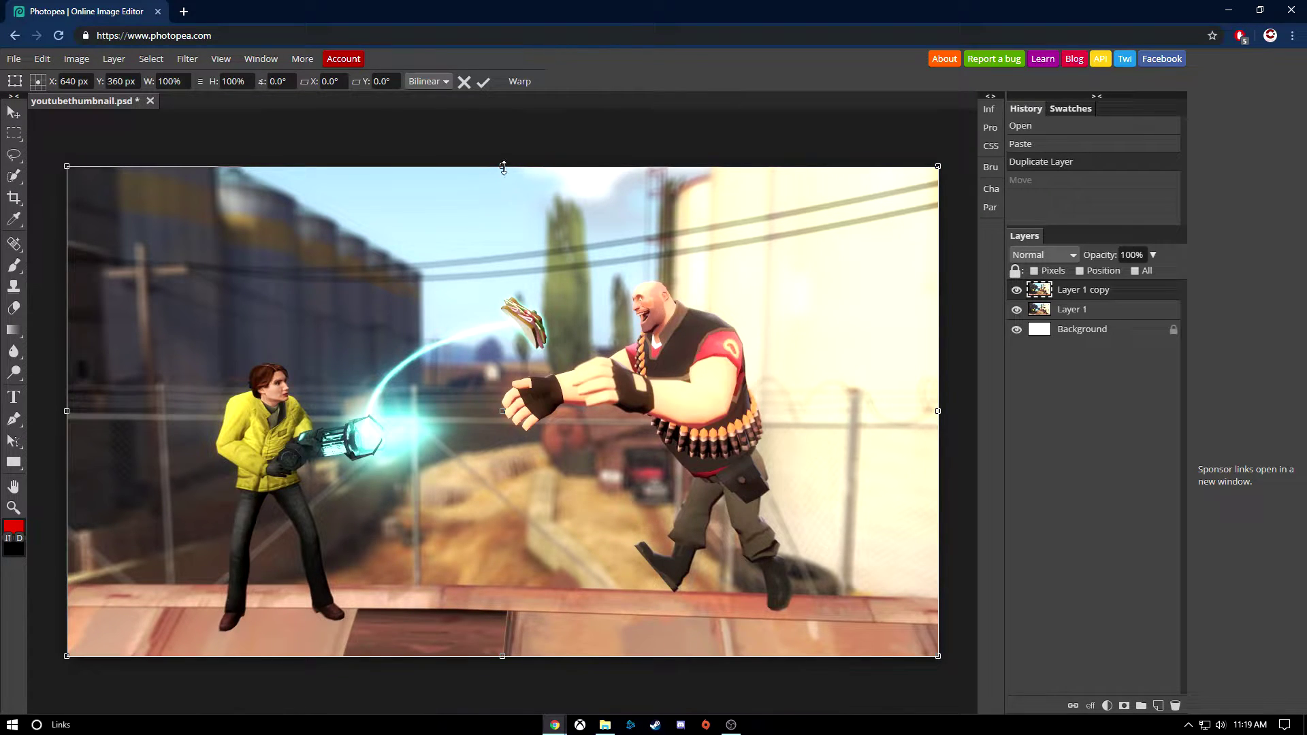
left_click_drag(503, 168, 502, 177)
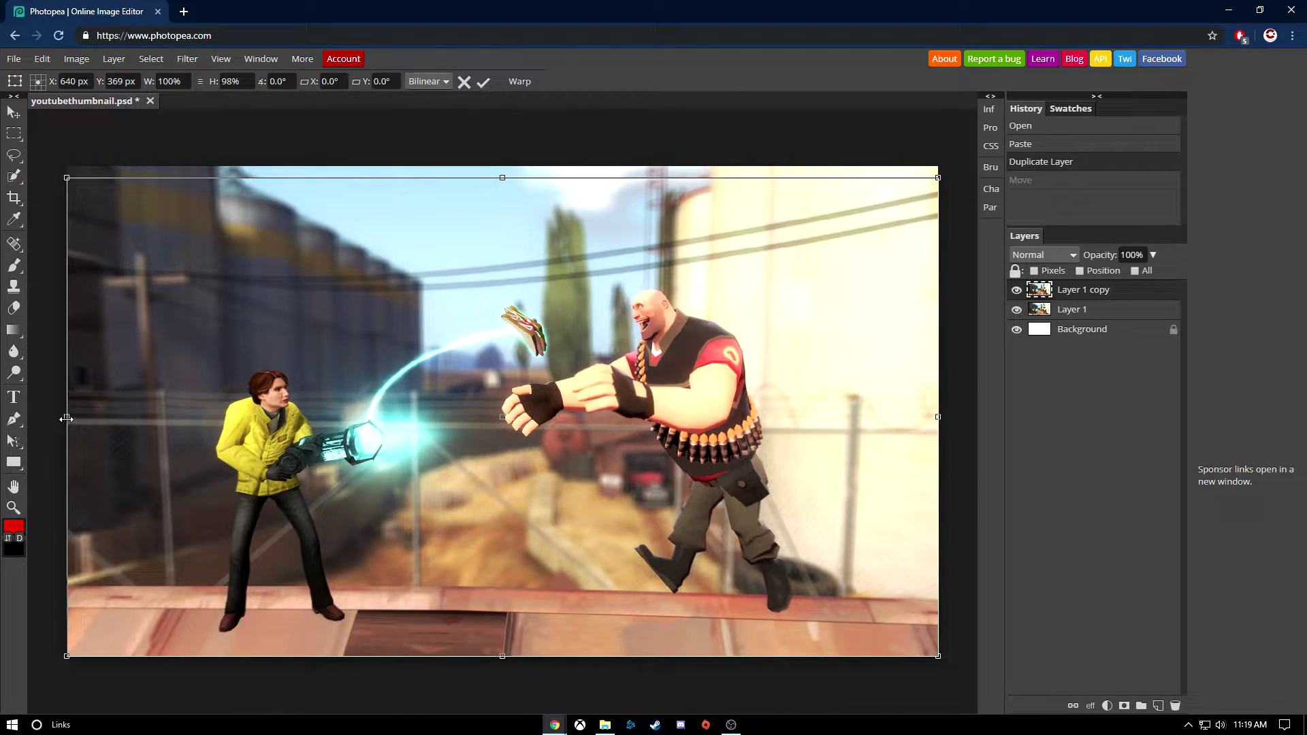
left_click_drag(66, 418, 80, 419)
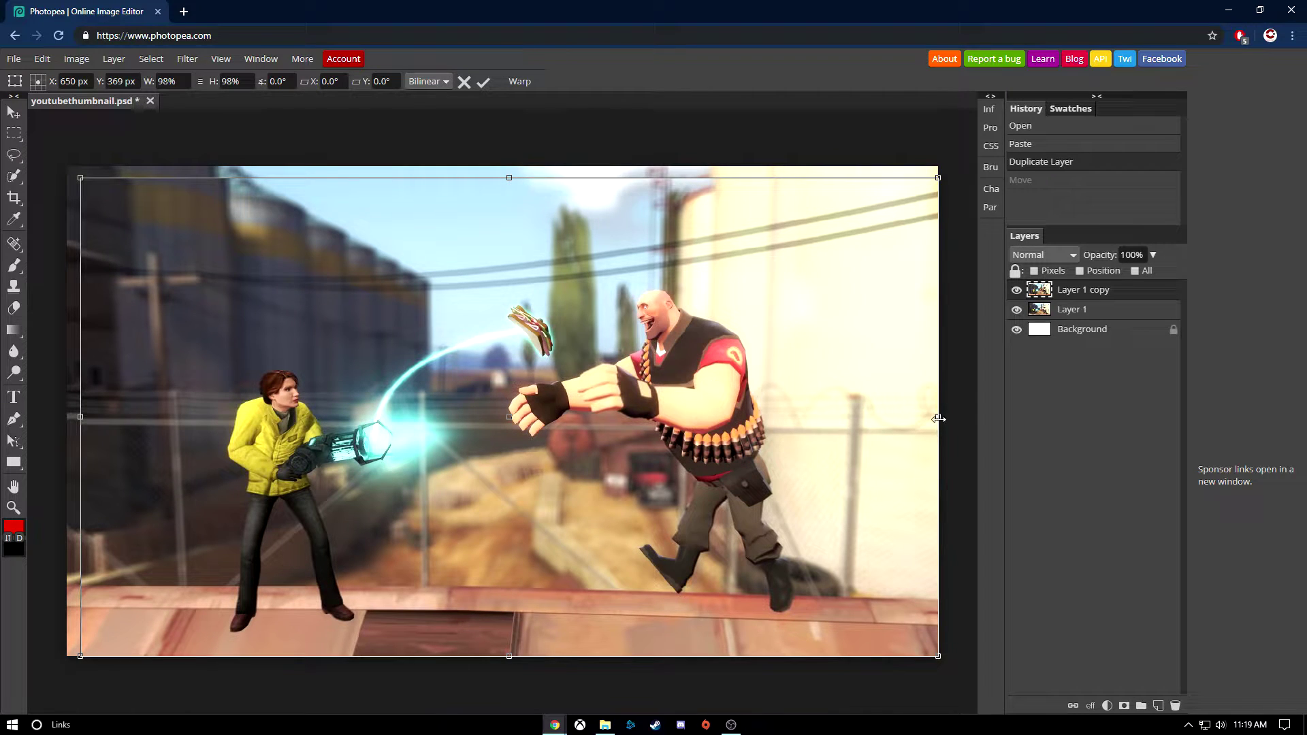
left_click_drag(938, 417, 924, 420)
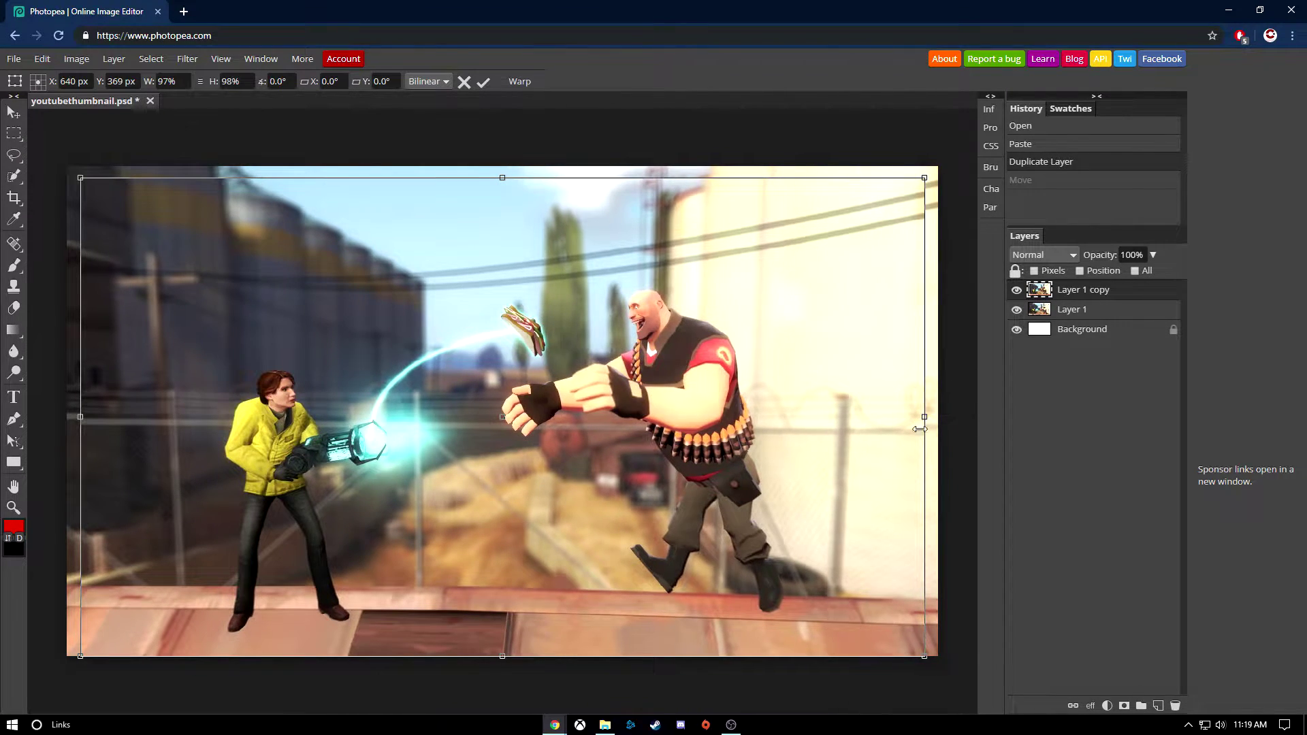
left_click_drag(499, 658, 503, 644)
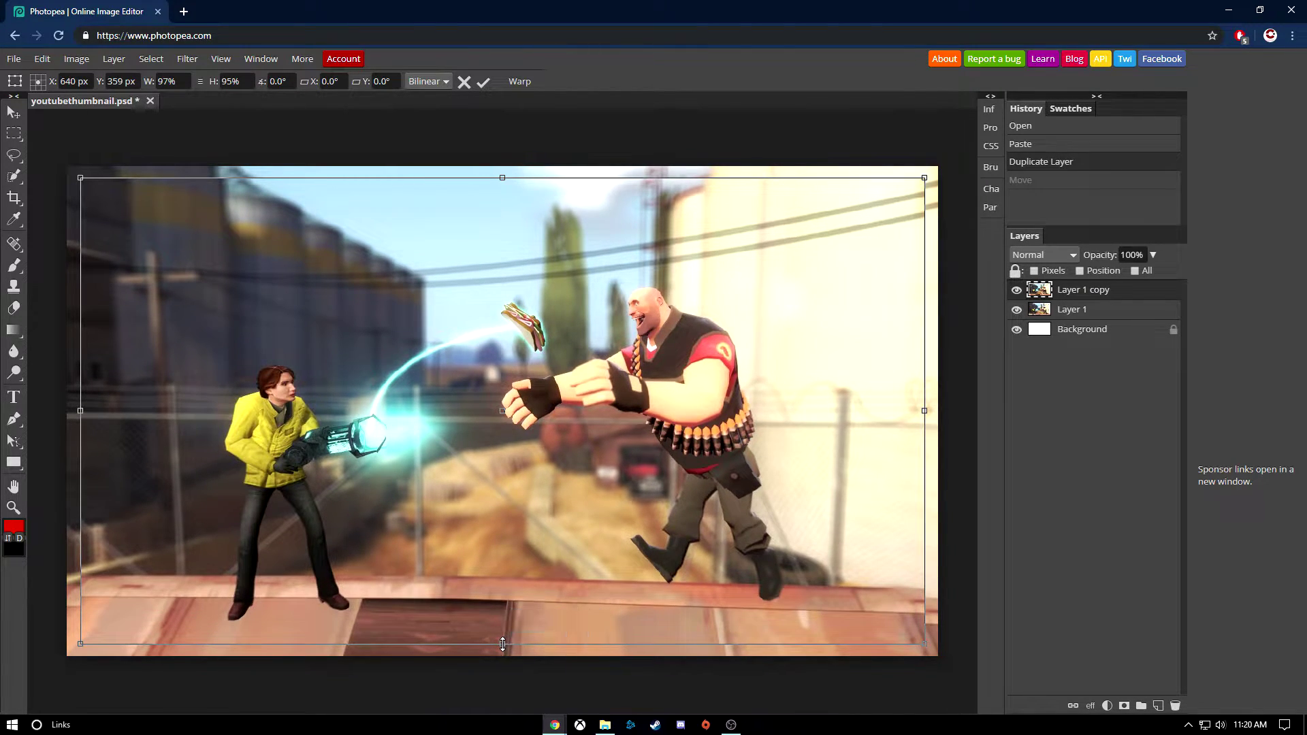
left_click(483, 82)
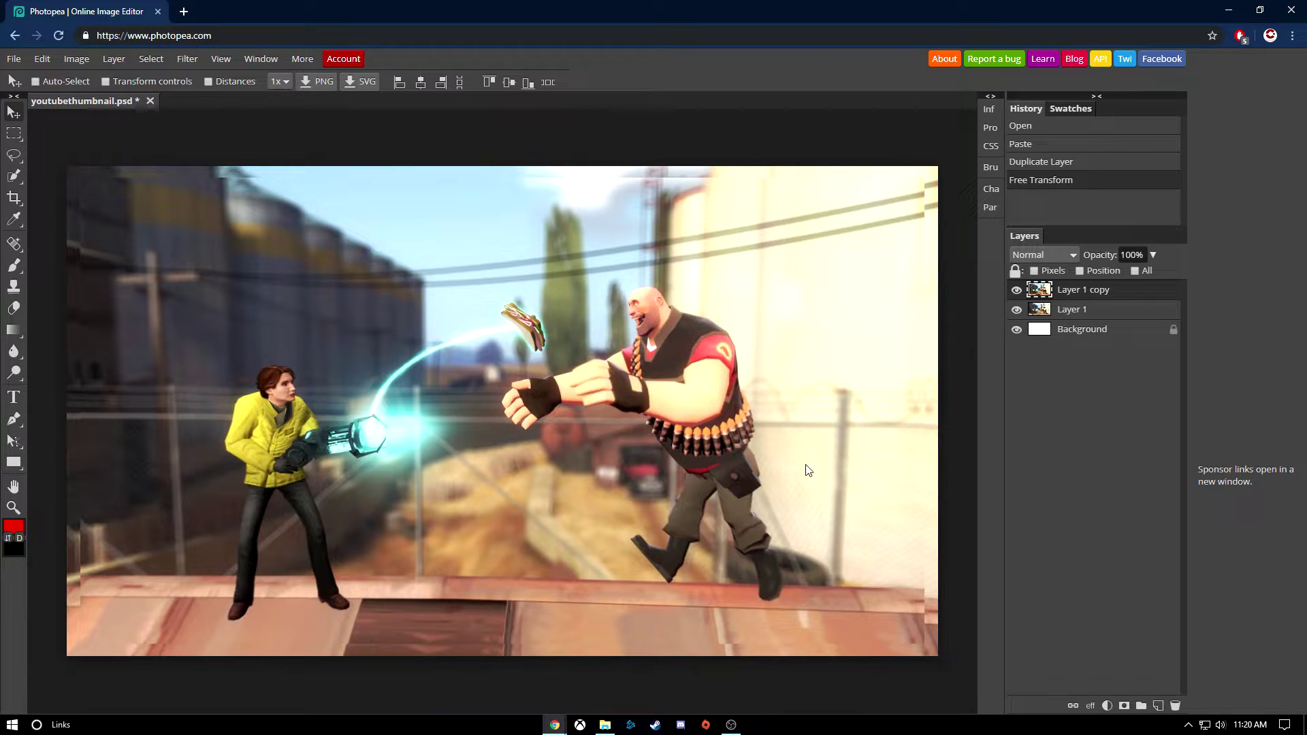
left_click(1078, 316)
Rename Layer 1 copy to 'background layer'.
left_click(1149, 292)
right_click(1127, 293)
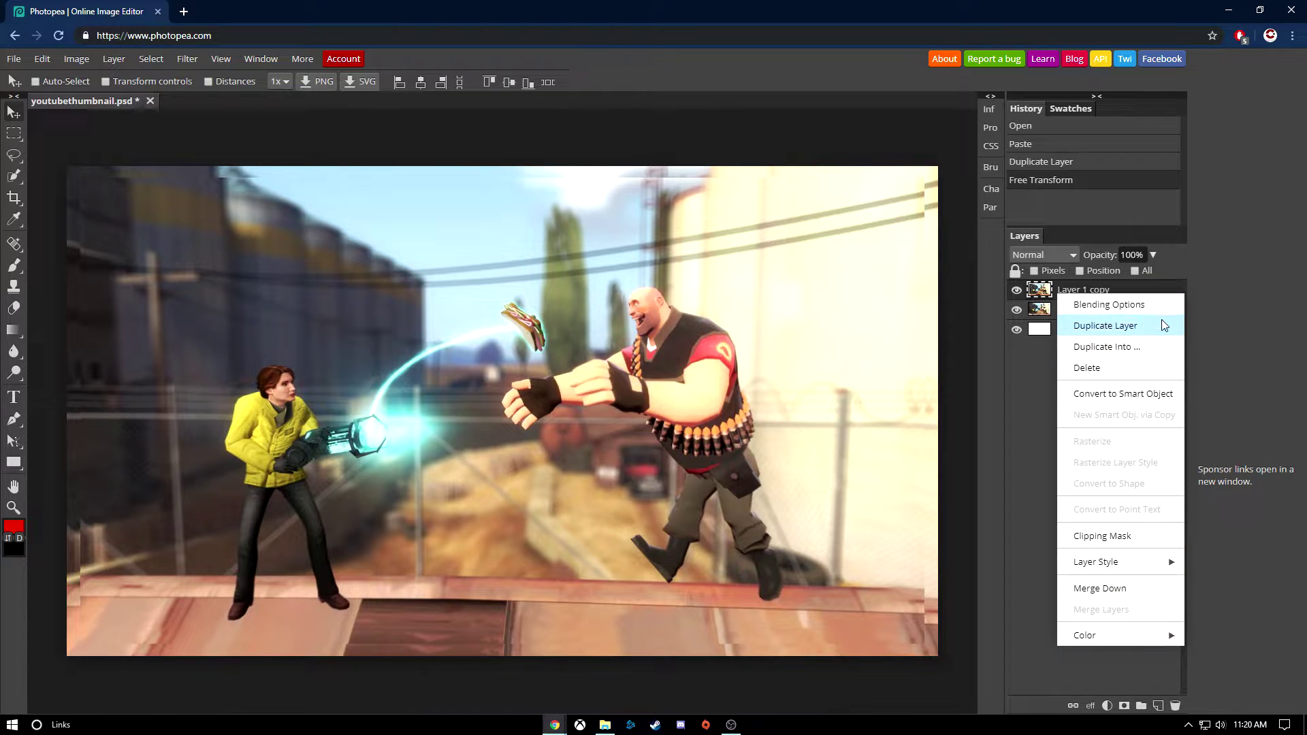
mouse_move(1120, 572)
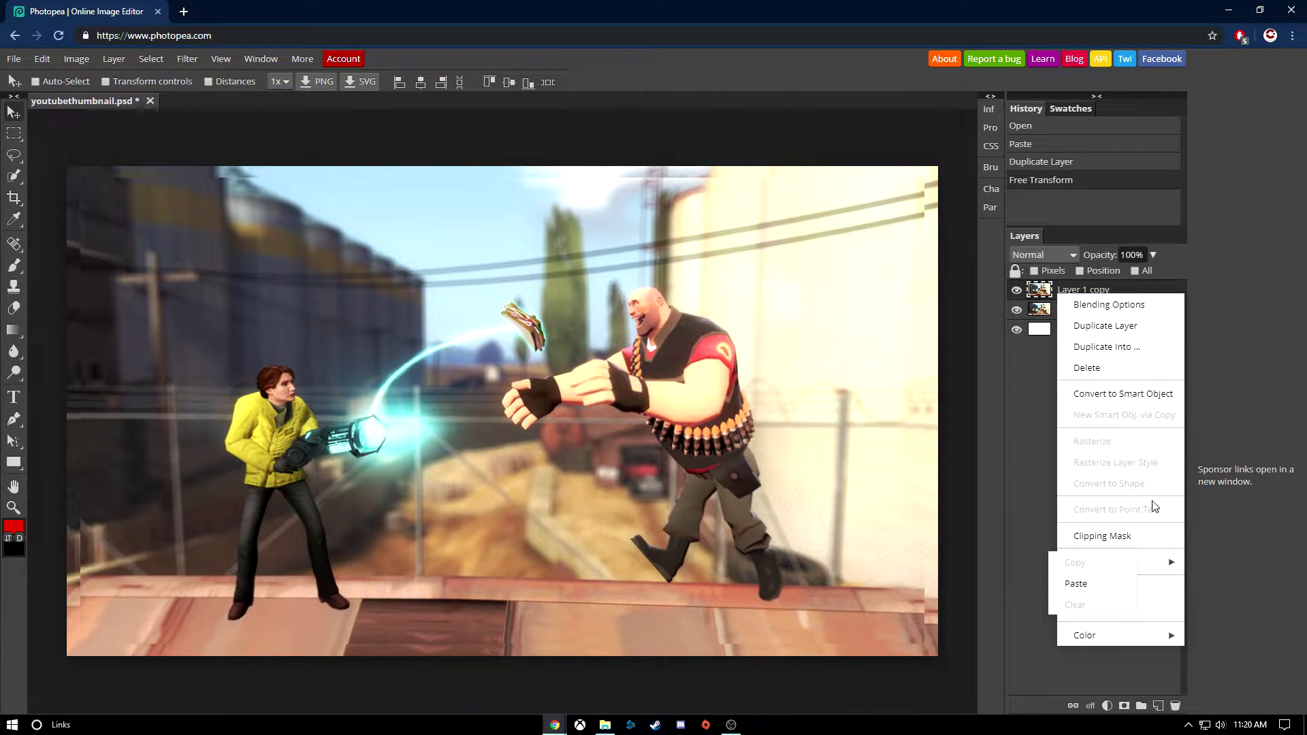
left_click(1096, 291)
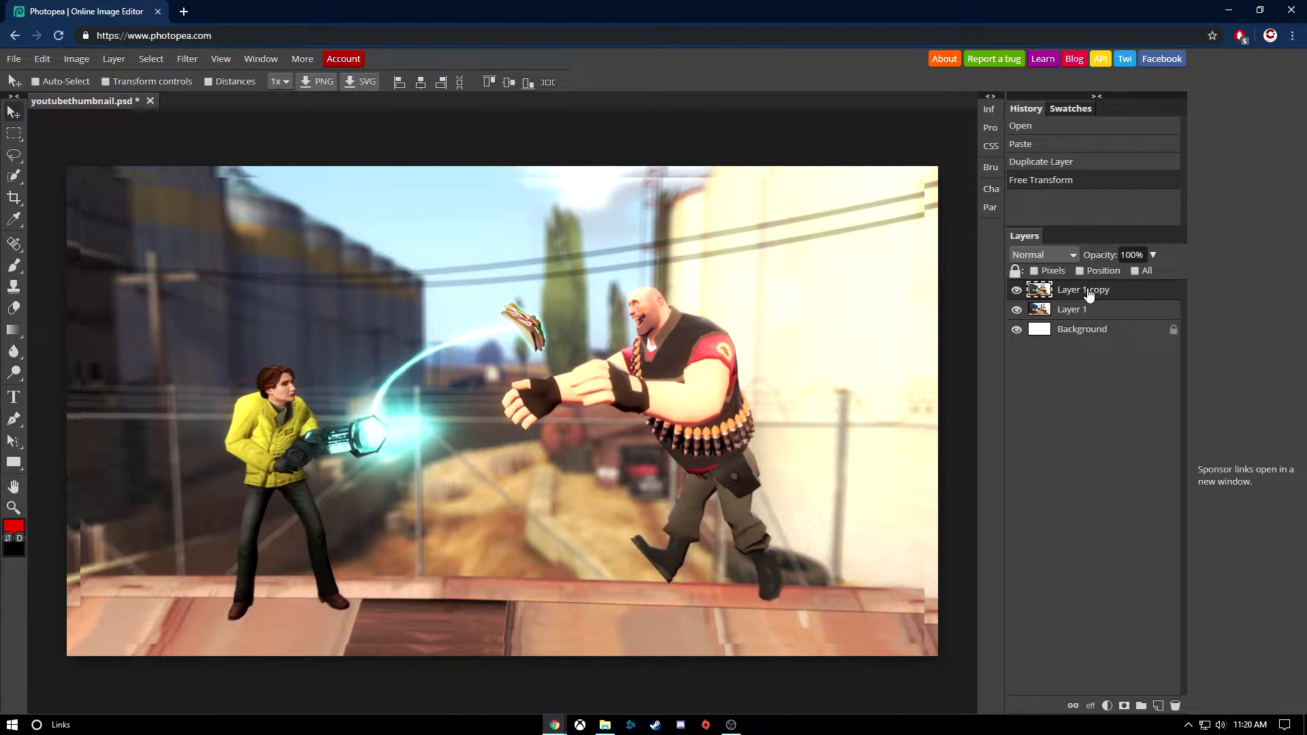
double_click(1088, 291)
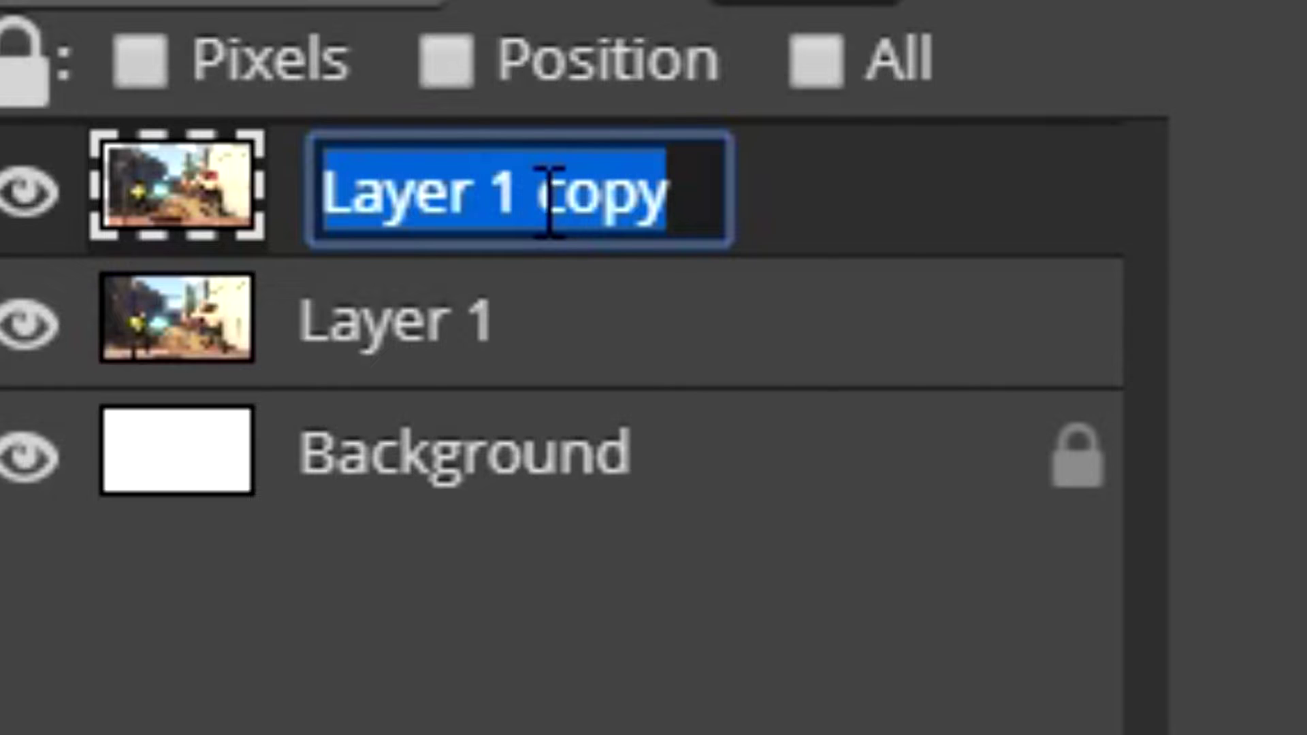
type("b")
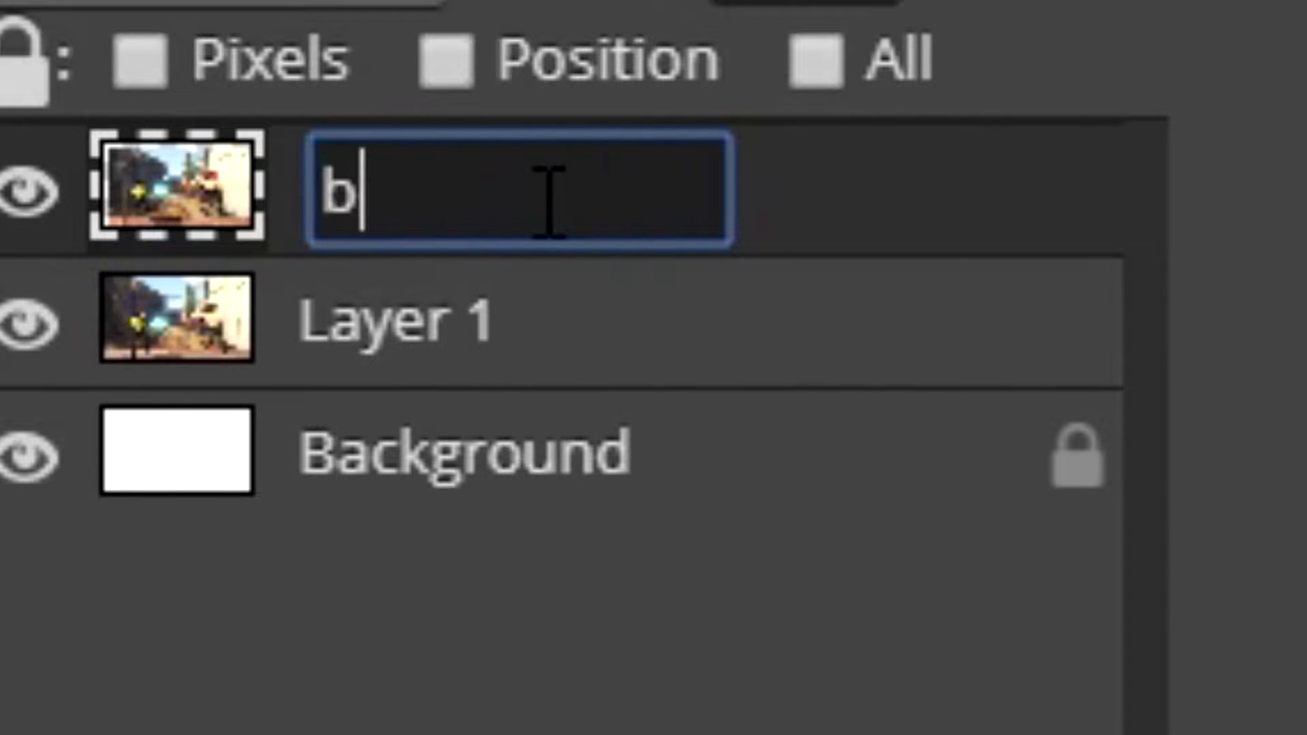
type("ackground layer")
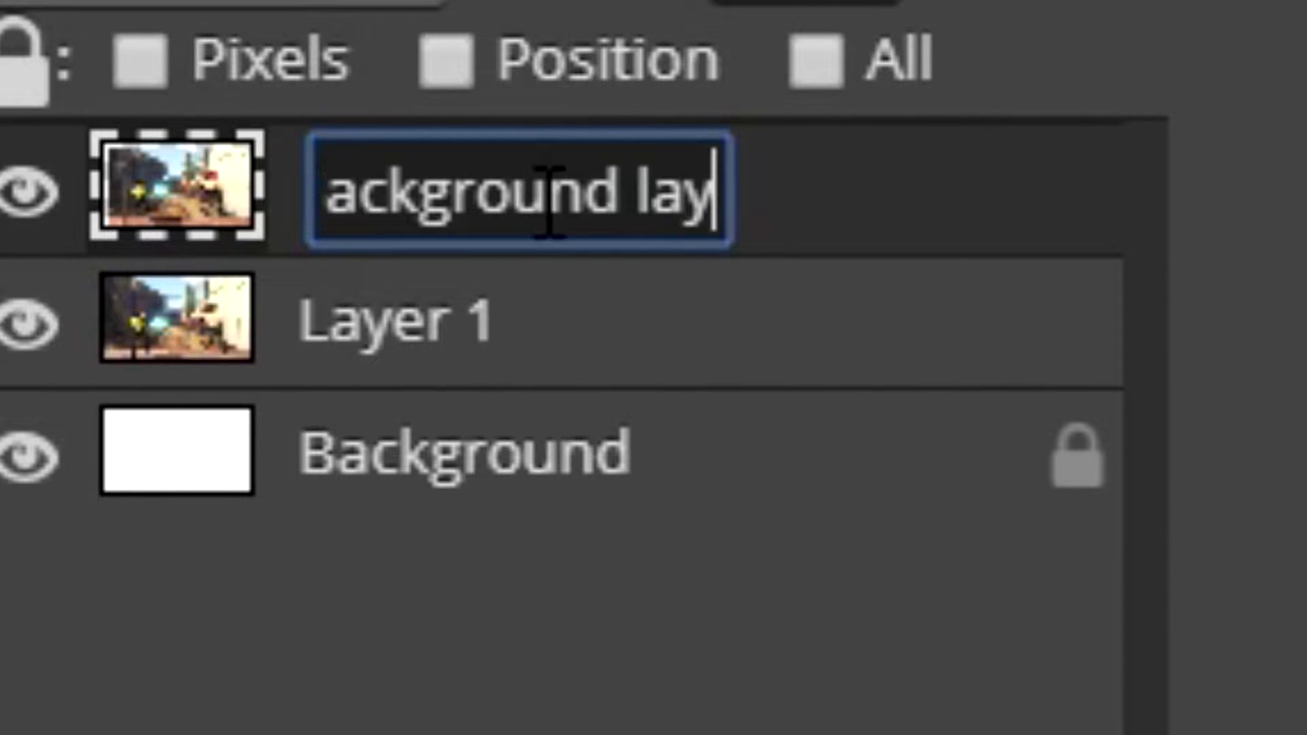
key("Return")
Rename Layer 1 to 'front'.
double_click(516, 285)
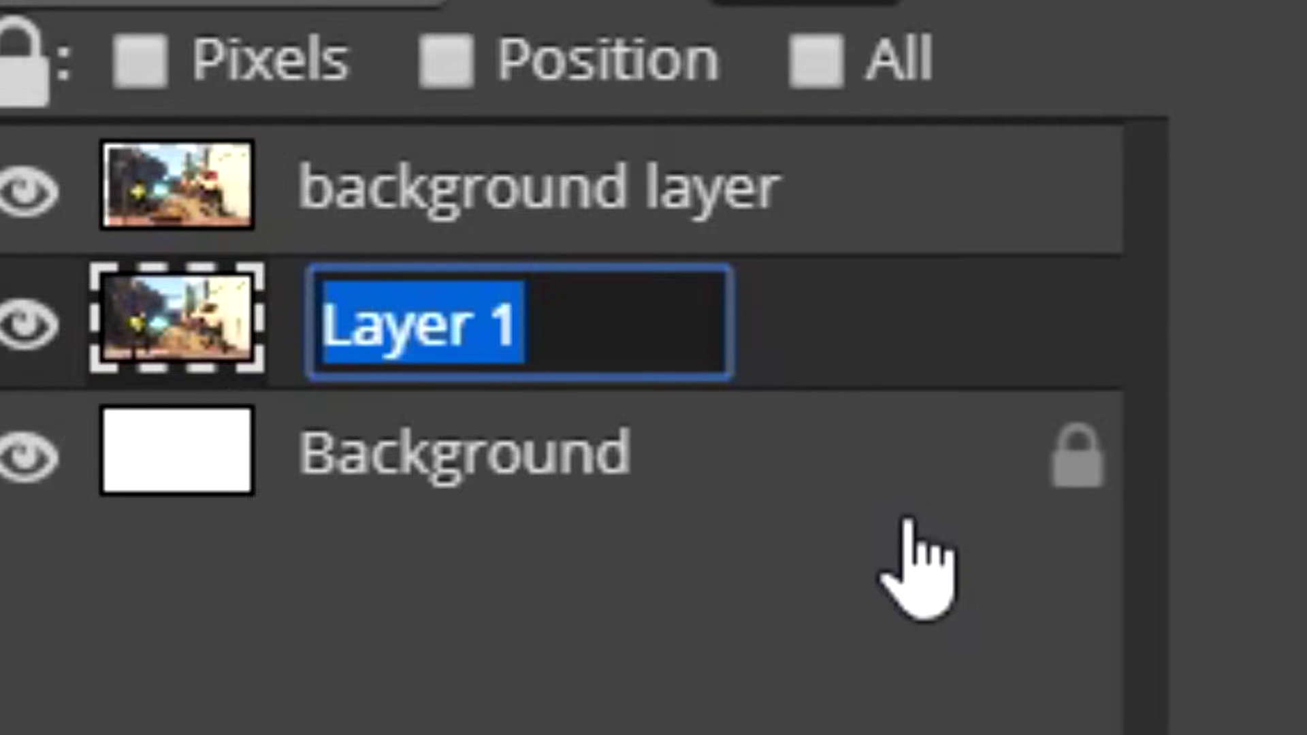
type("front")
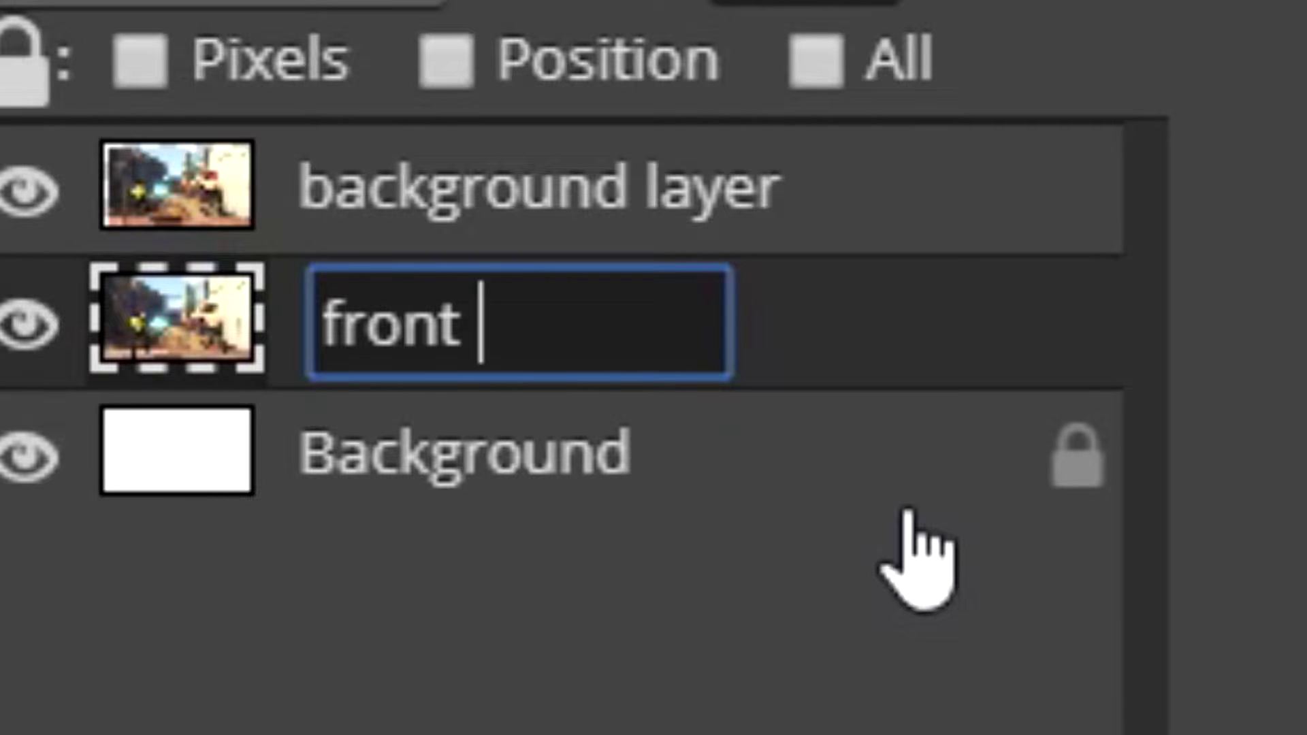
key("Return")
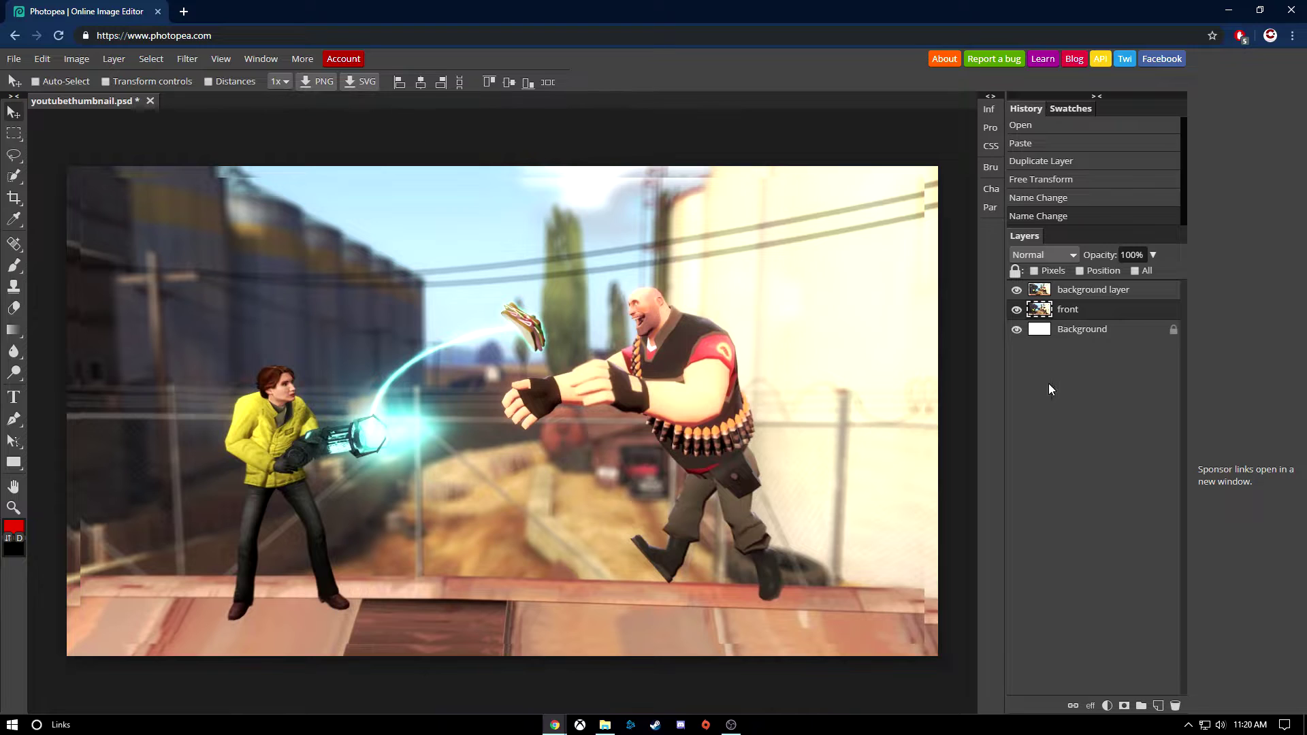
left_click(1113, 291)
left_click(1120, 312)
left_click(1135, 298)
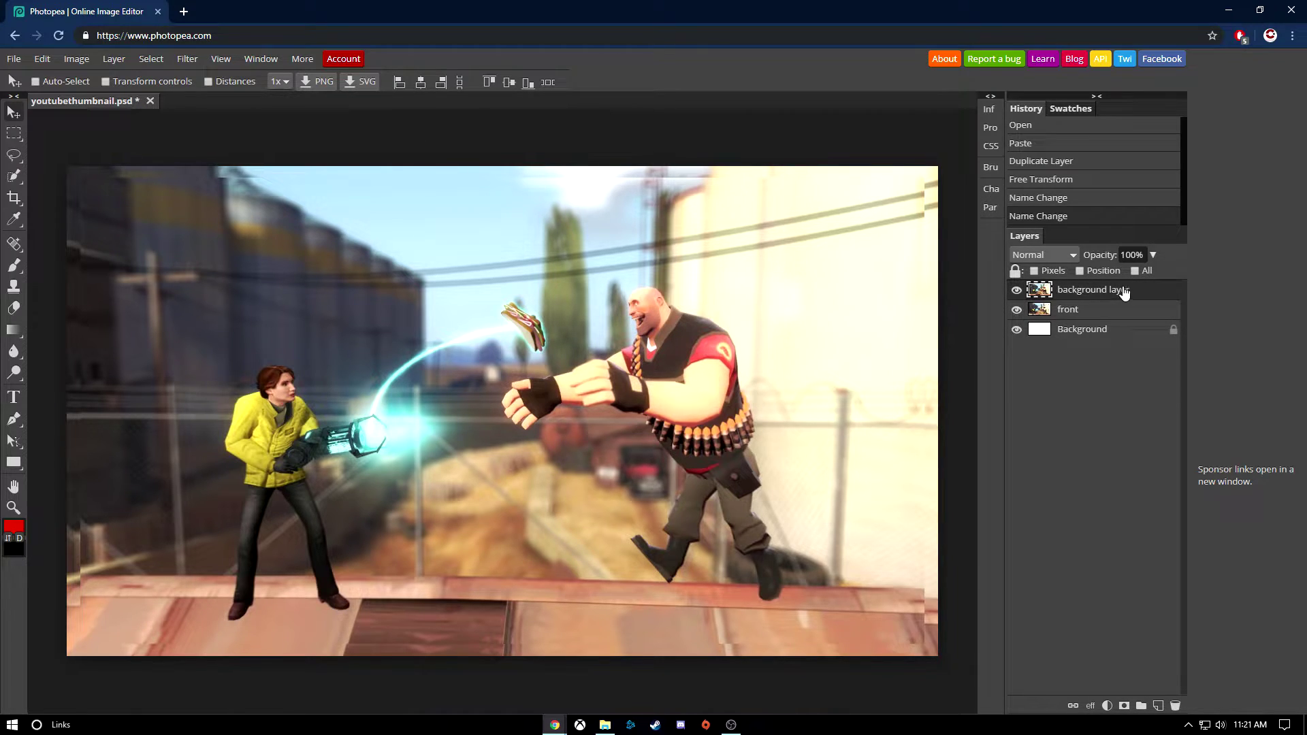
left_click(183, 61)
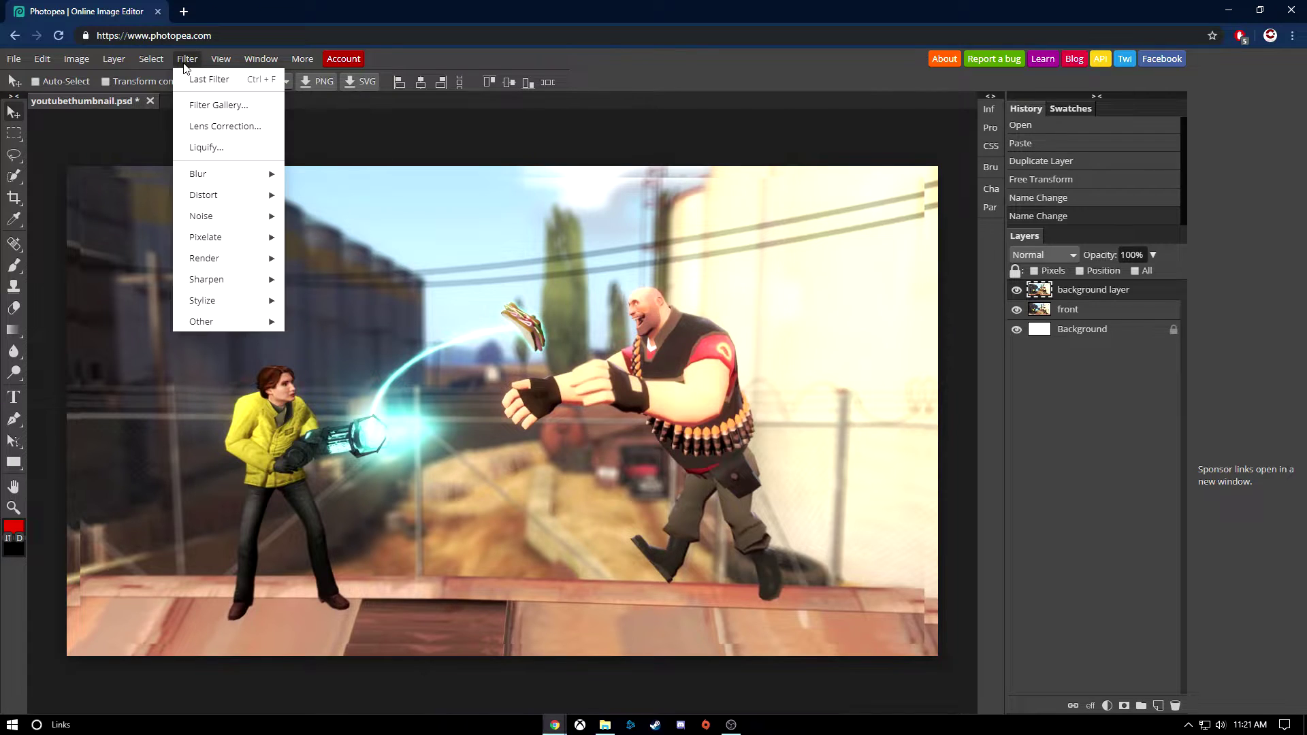
mouse_move(230, 175)
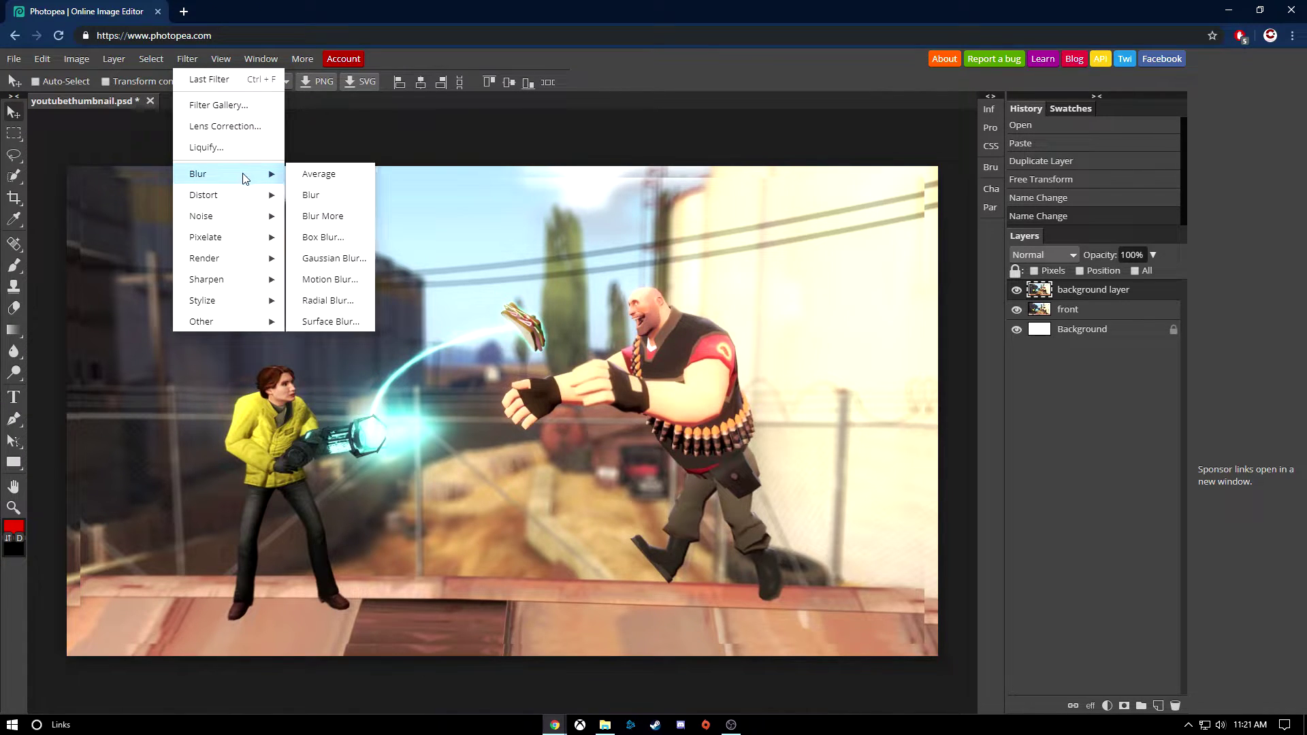
left_click(346, 236)
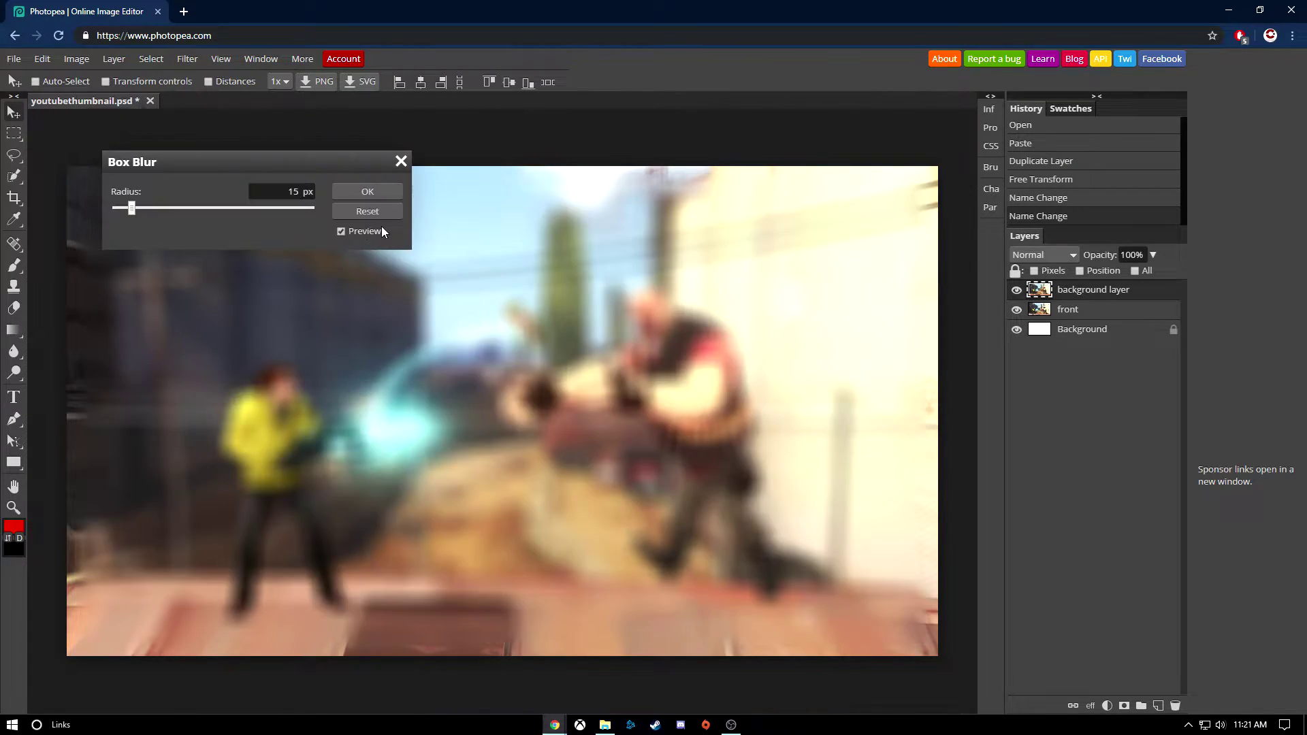
left_click_drag(360, 166, 726, 300)
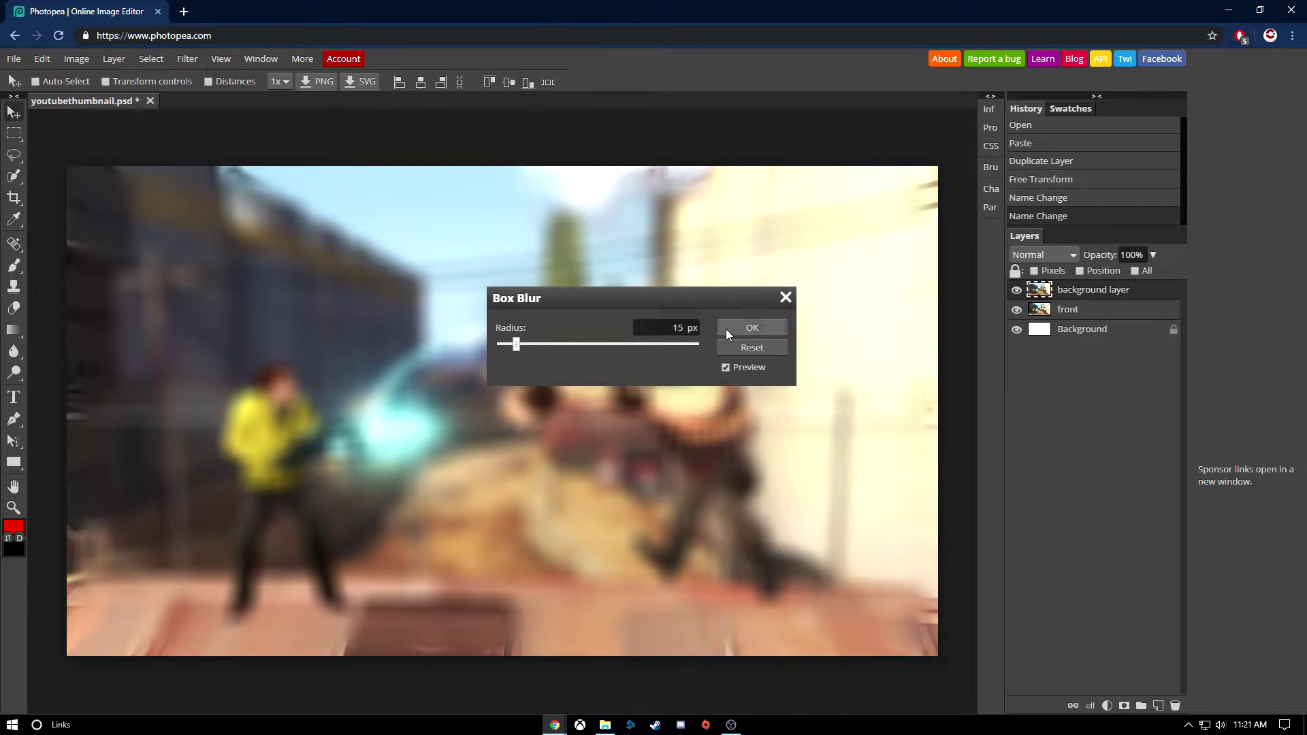
left_click(784, 299)
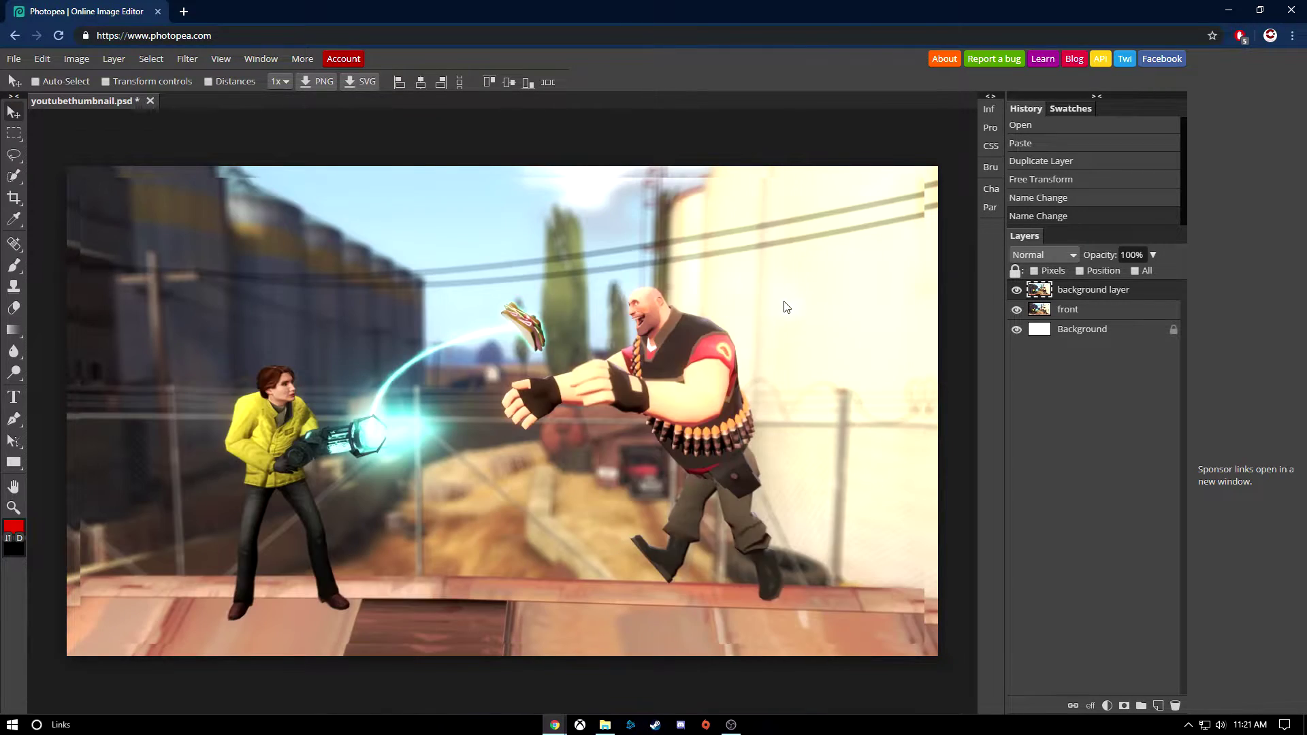
left_click(1092, 317)
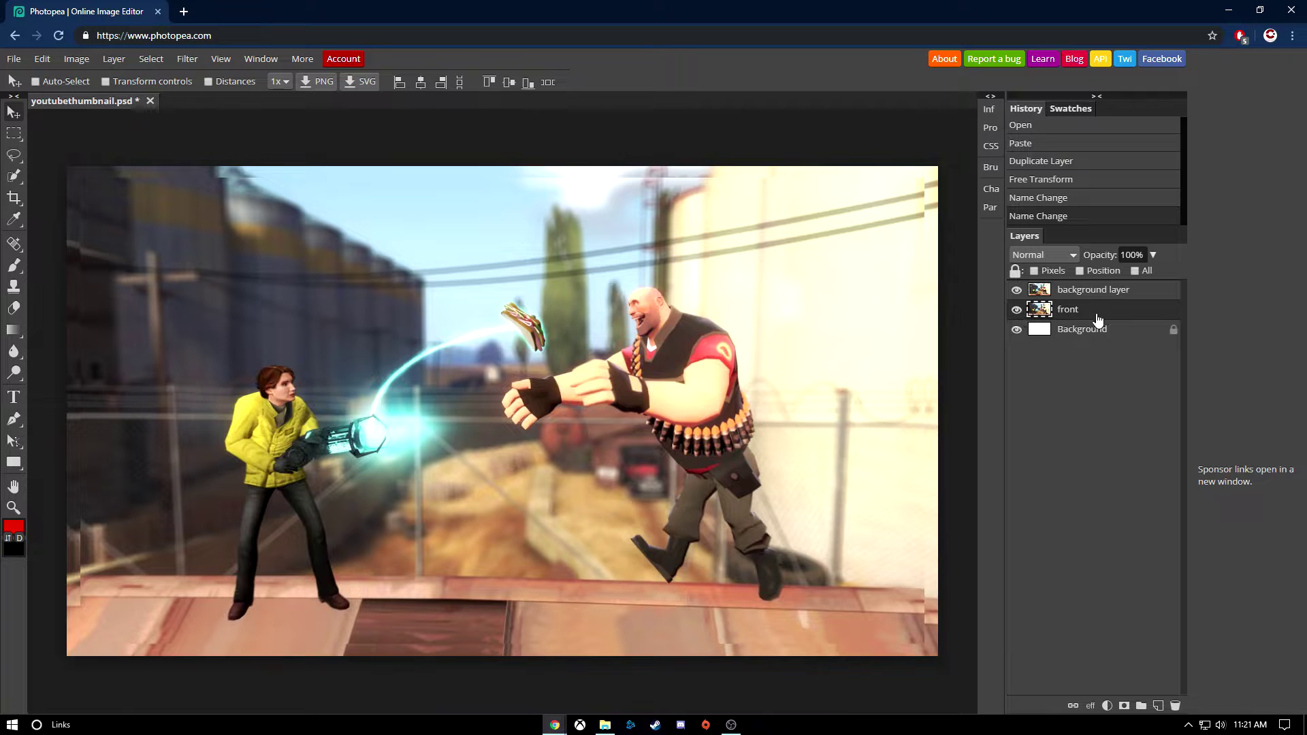
double_click(1075, 315)
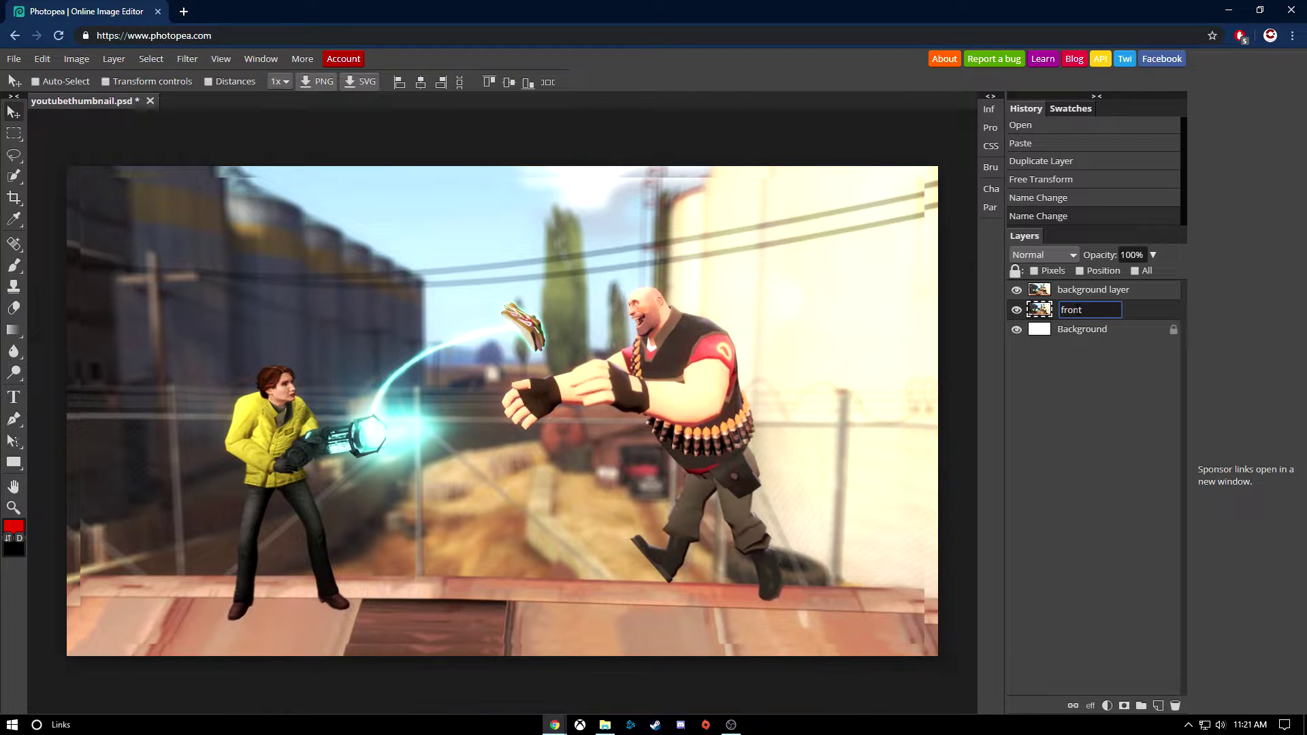
Rename the lower layer 'background layer' and the top layer 'front'.
double_click(1069, 310)
type("background layer")
double_click(1093, 291)
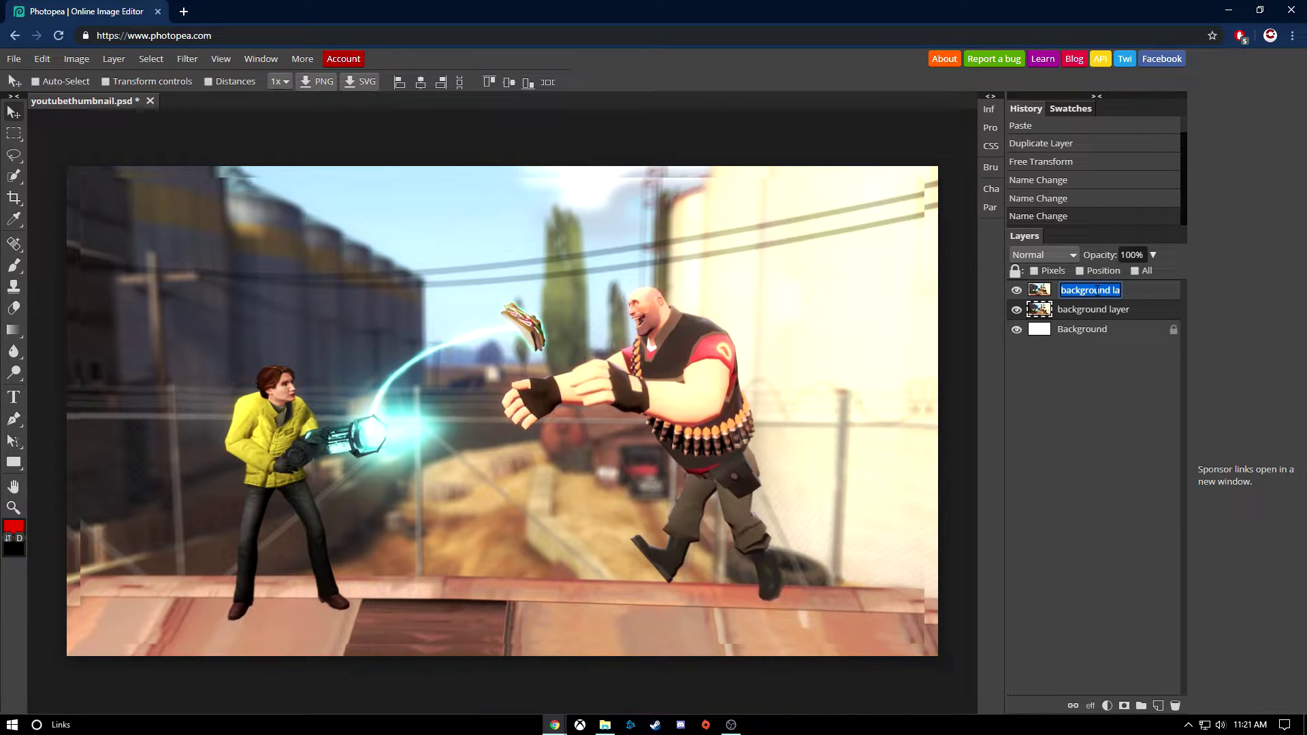
type("front")
key("Return")
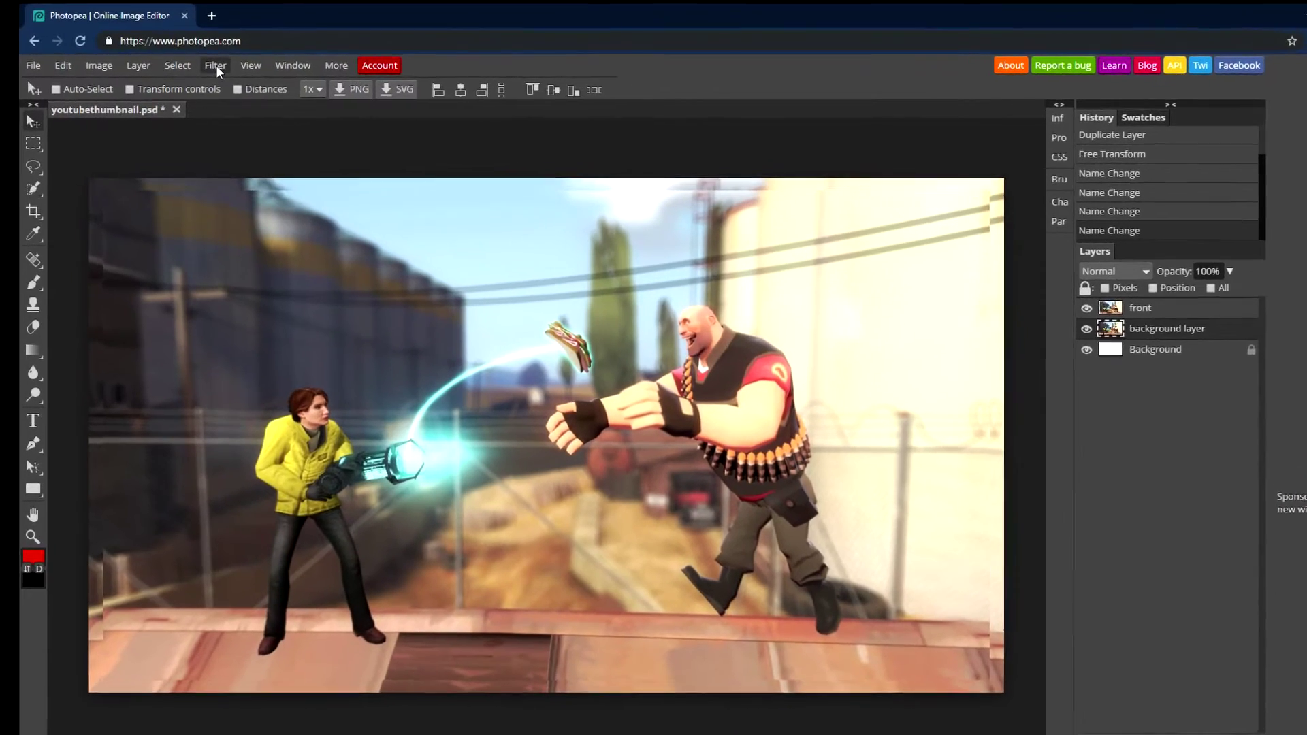
Apply Blur More, Blur and a 99 px Box Blur to the background layer.
left_click(194, 58)
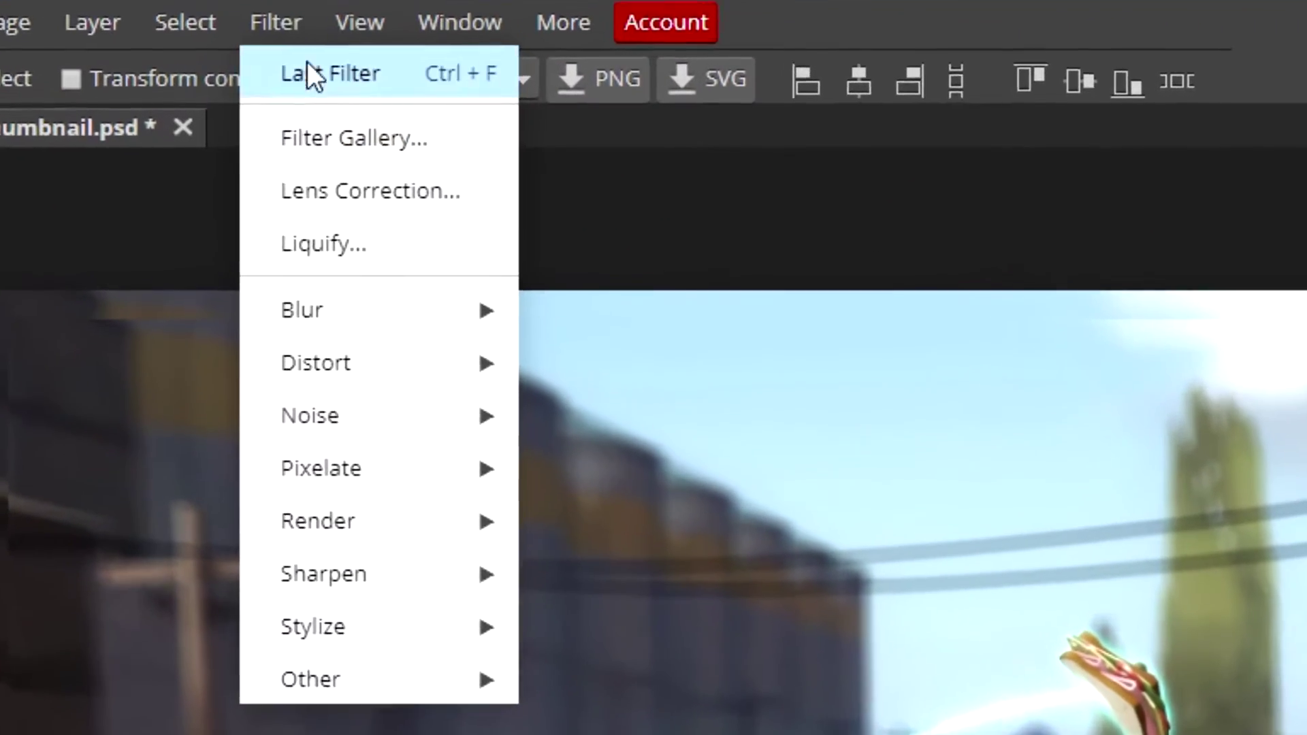
mouse_move(313, 261)
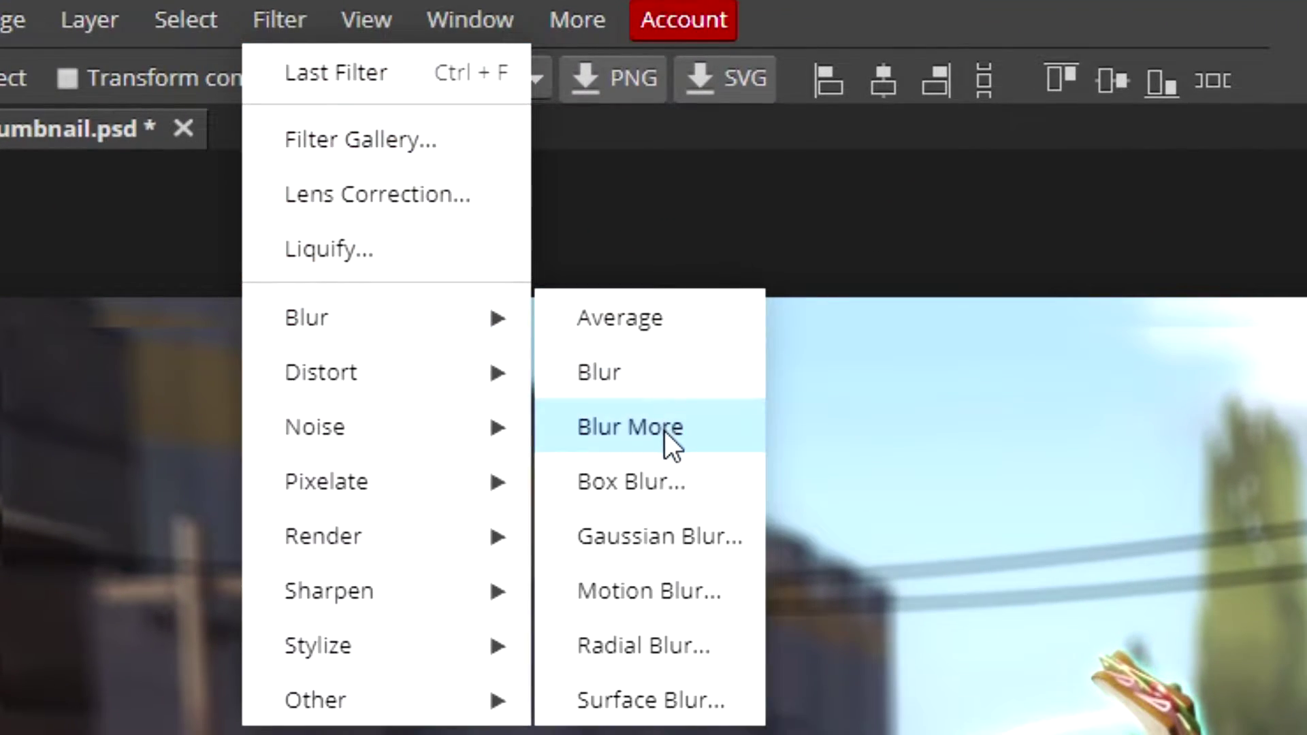
left_click(664, 429)
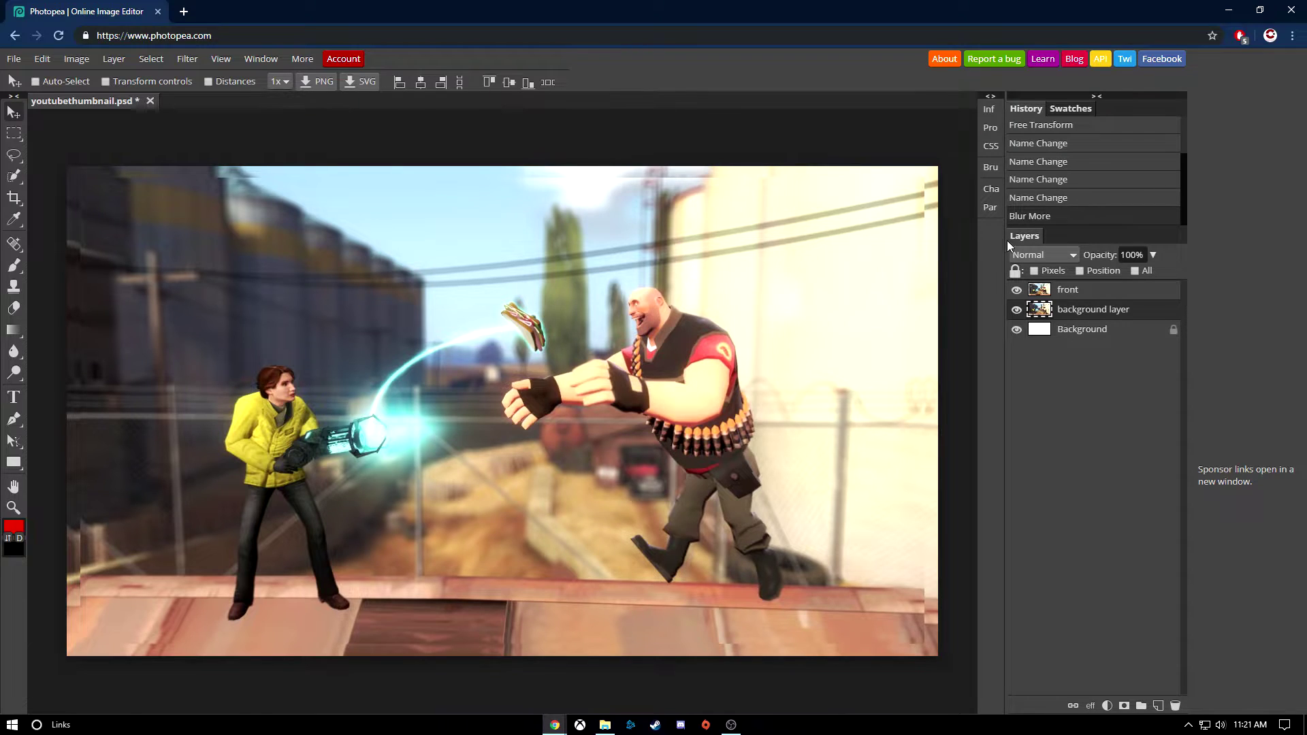
left_click(184, 61)
mouse_move(210, 175)
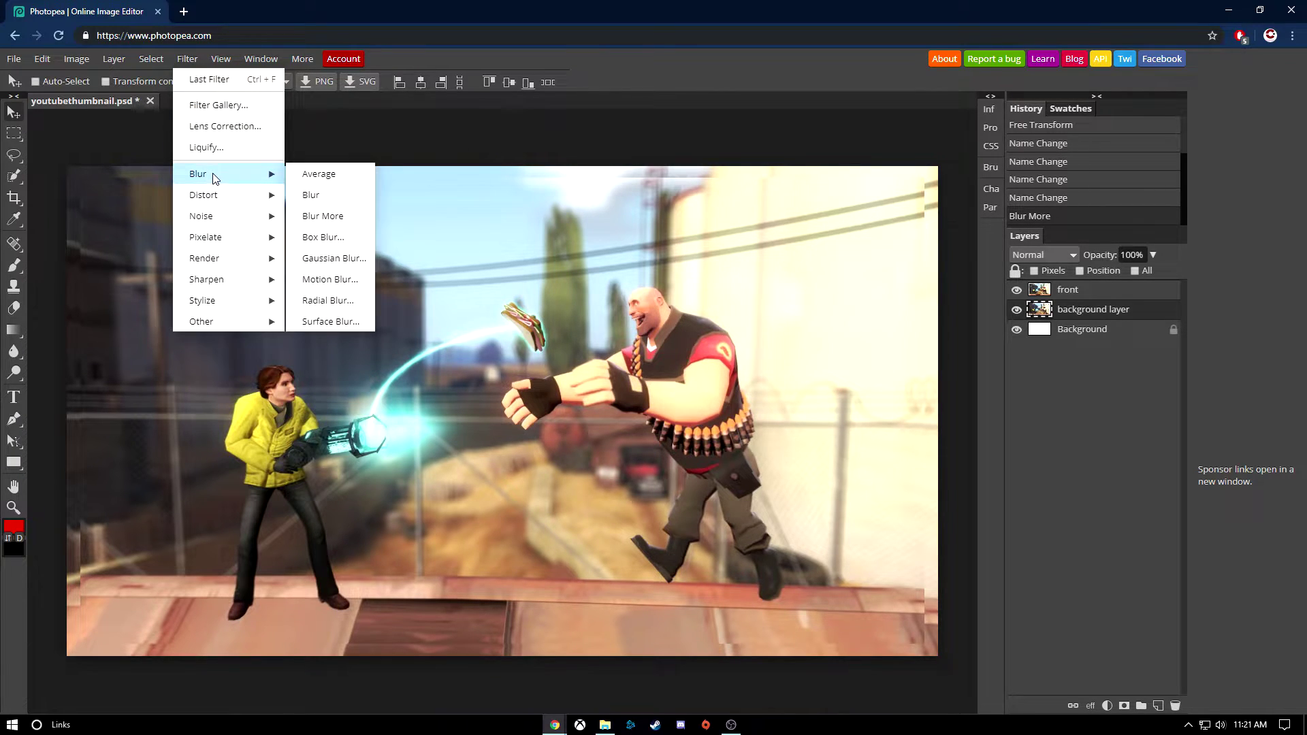
left_click(312, 198)
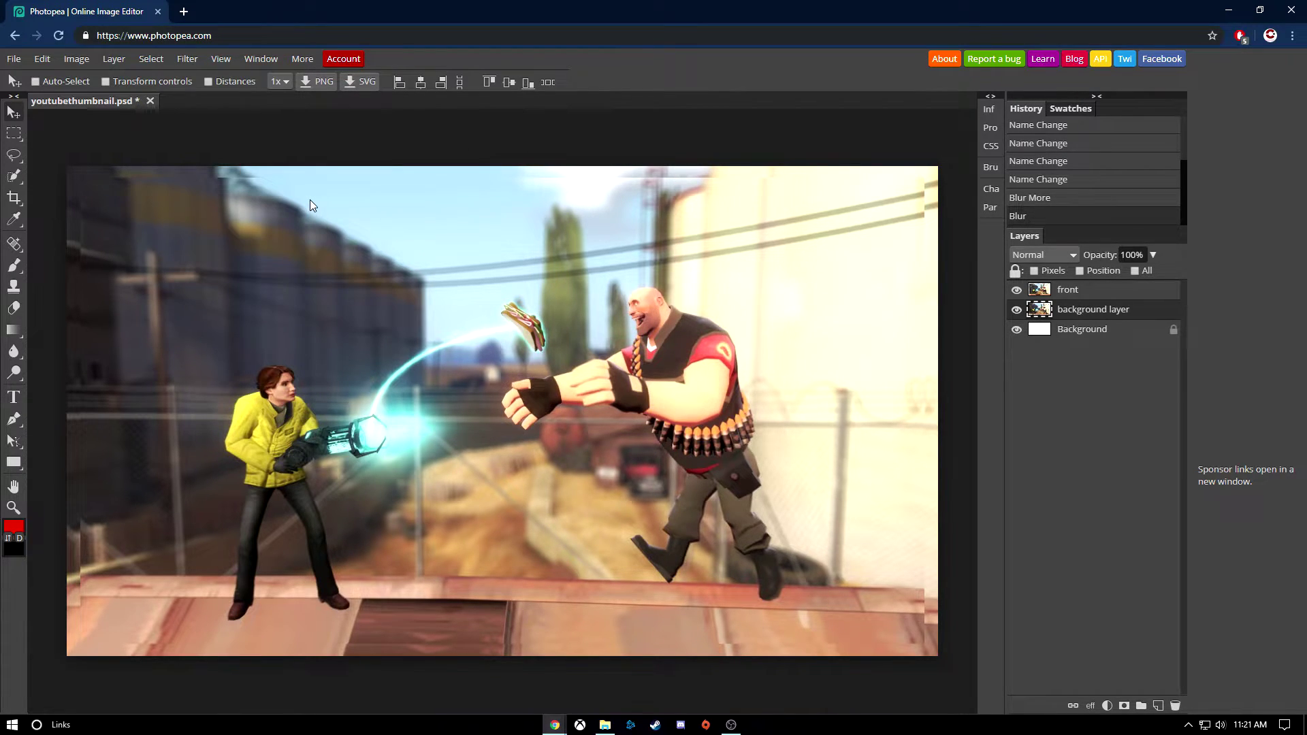
left_click(198, 58)
mouse_move(212, 175)
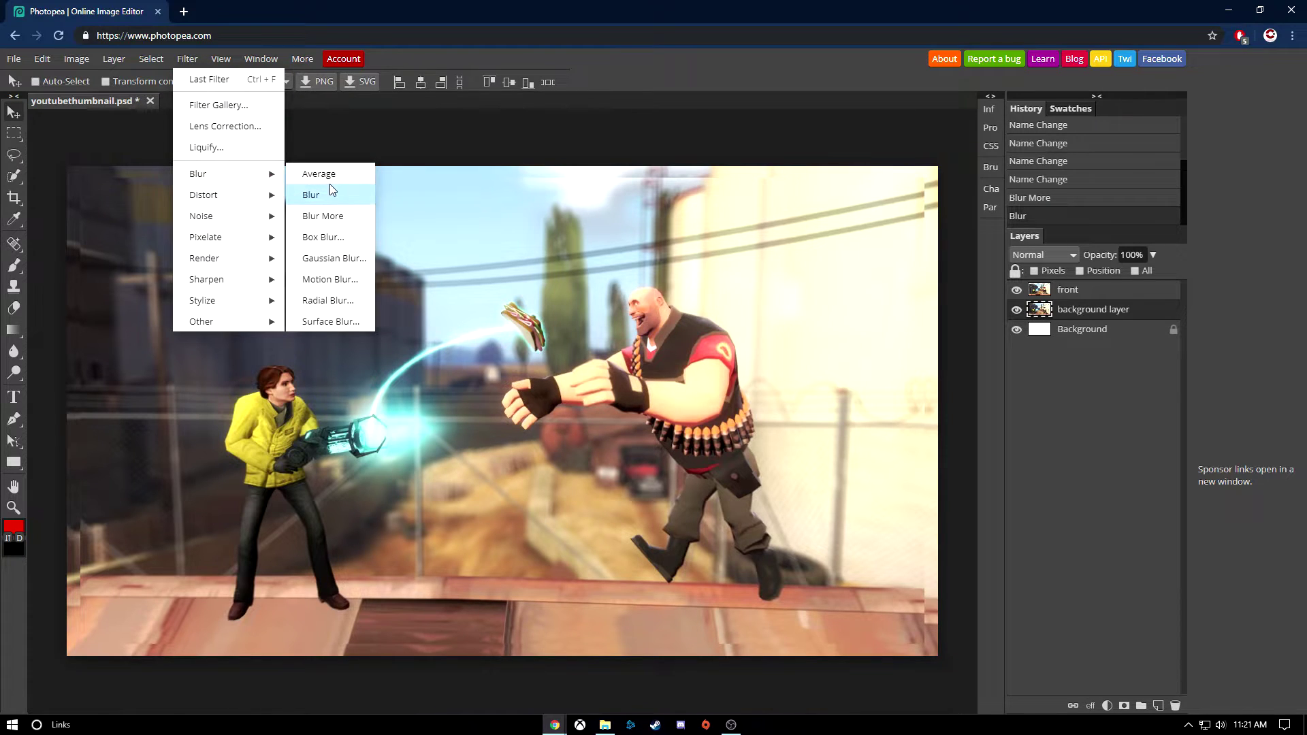
left_click(323, 237)
mouse_move(132, 209)
left_mouse_down()
mouse_move(215, 210)
mouse_move(121, 220)
left_mouse_up()
left_click(368, 191)
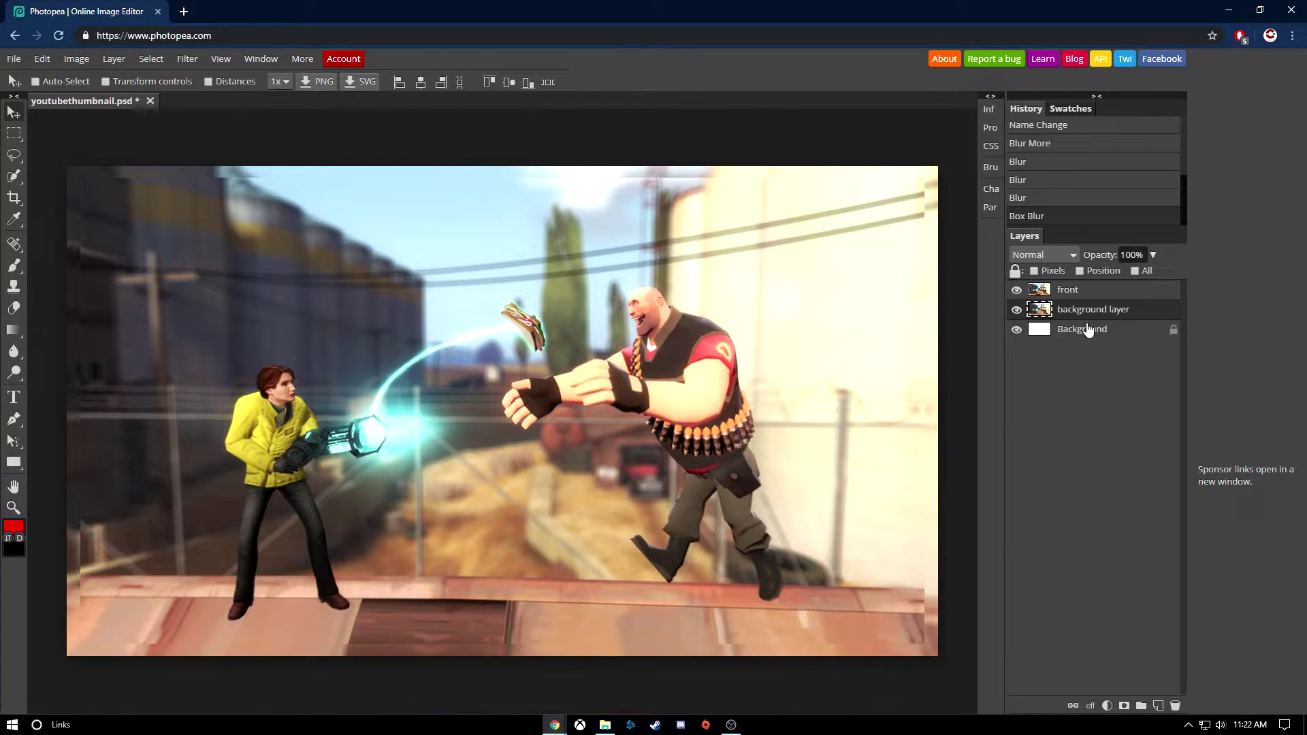
Apply two more blur passes to the front layer.
left_click(1101, 293)
left_click(187, 59)
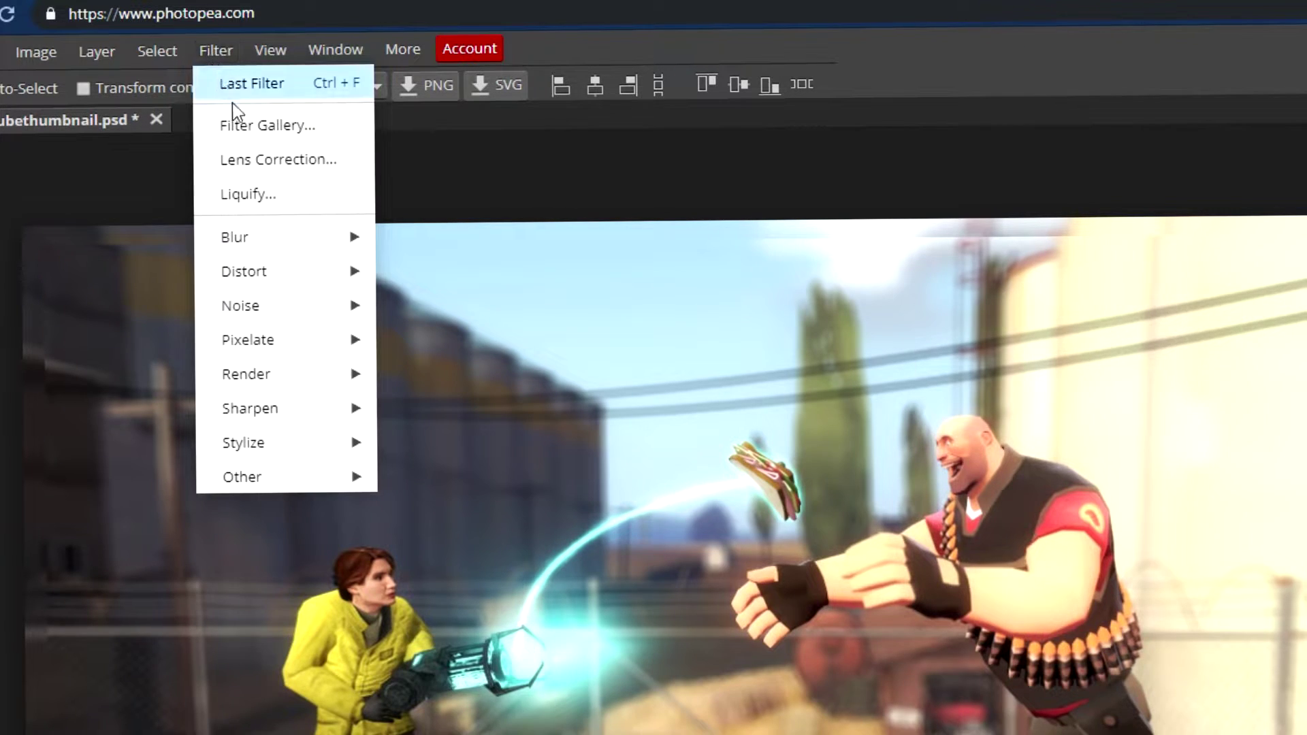
mouse_move(260, 235)
left_click(456, 306)
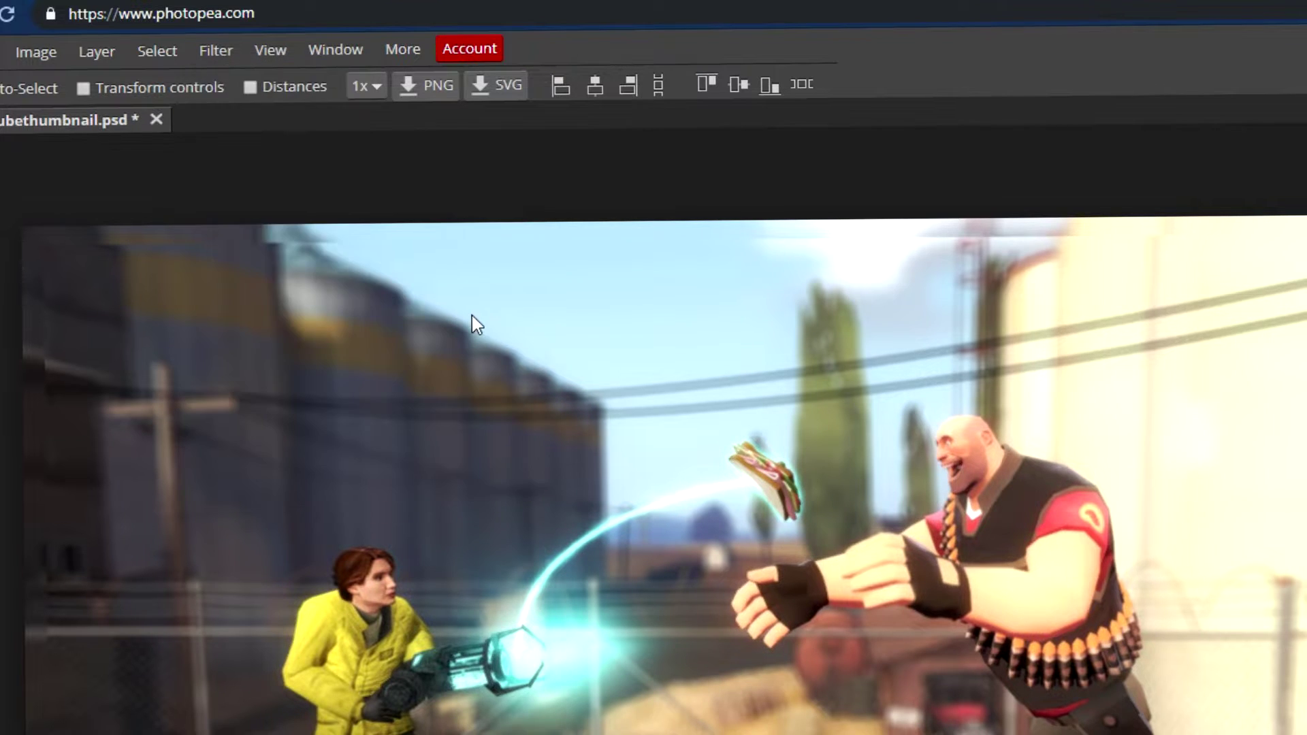
left_click(195, 60)
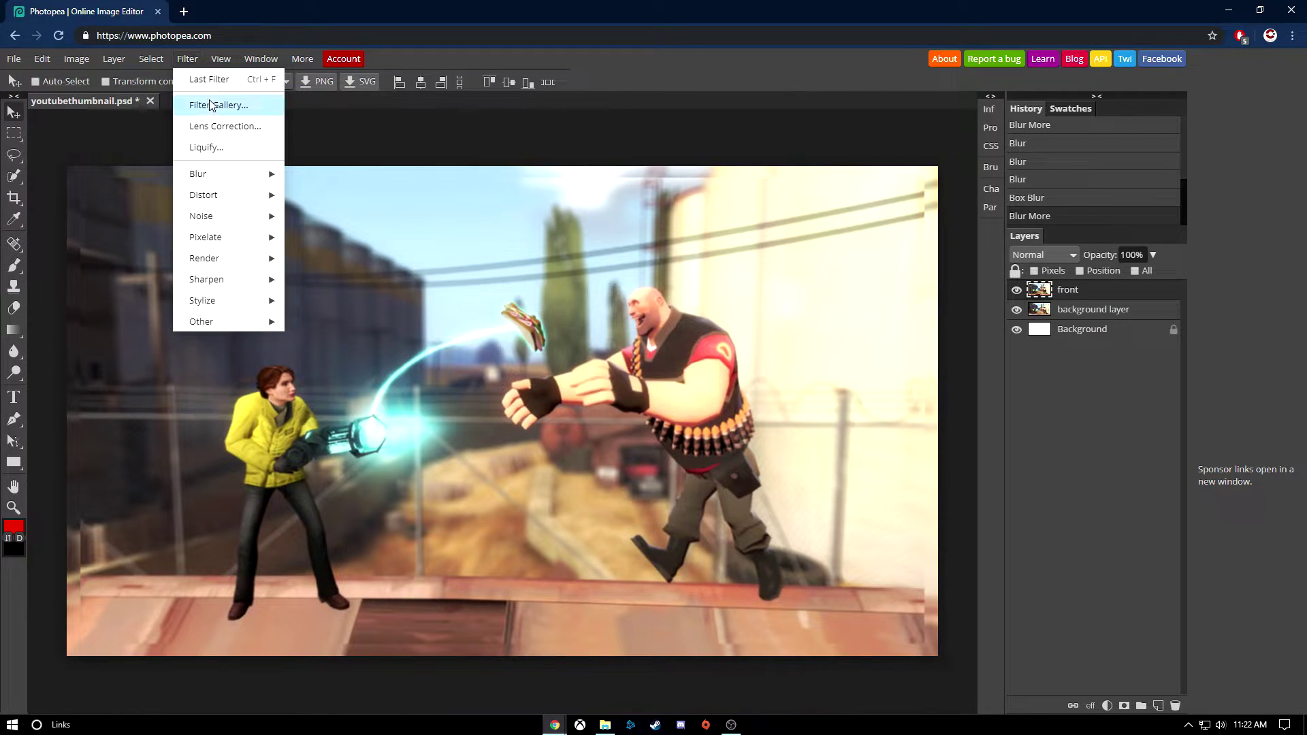
mouse_move(217, 176)
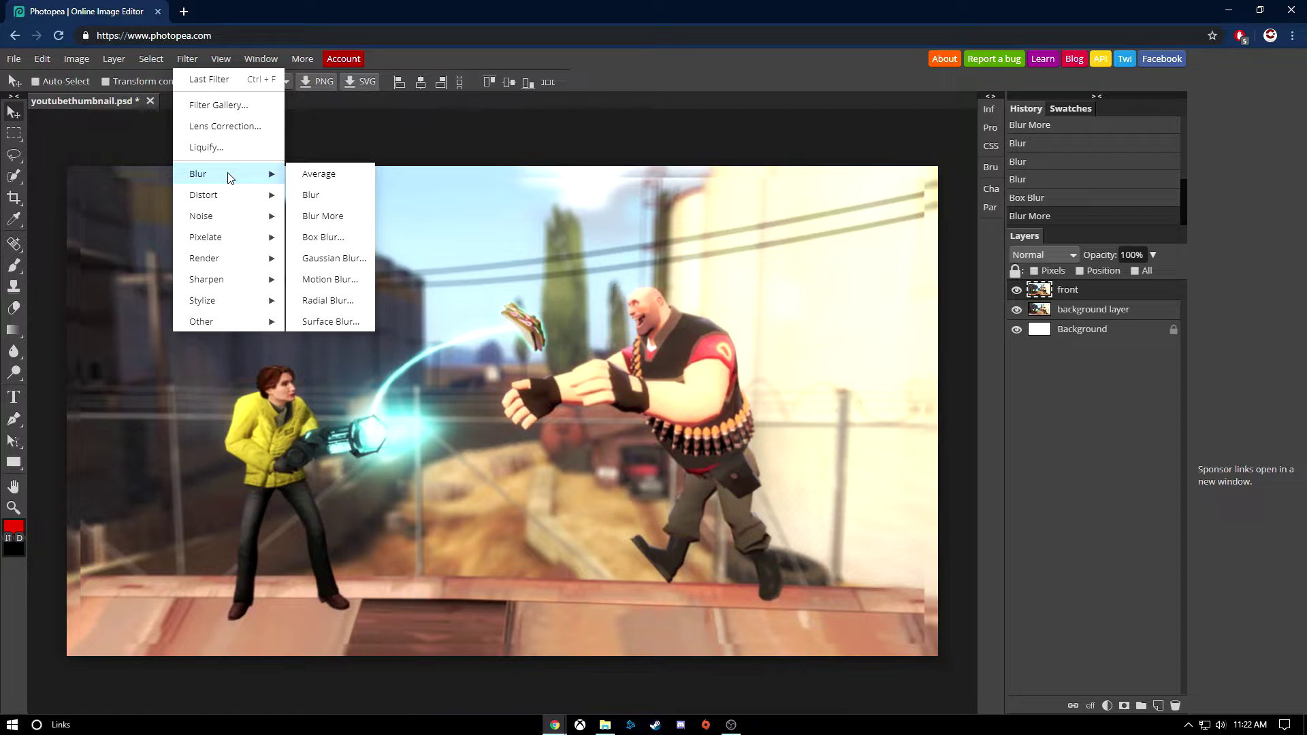
left_click(316, 216)
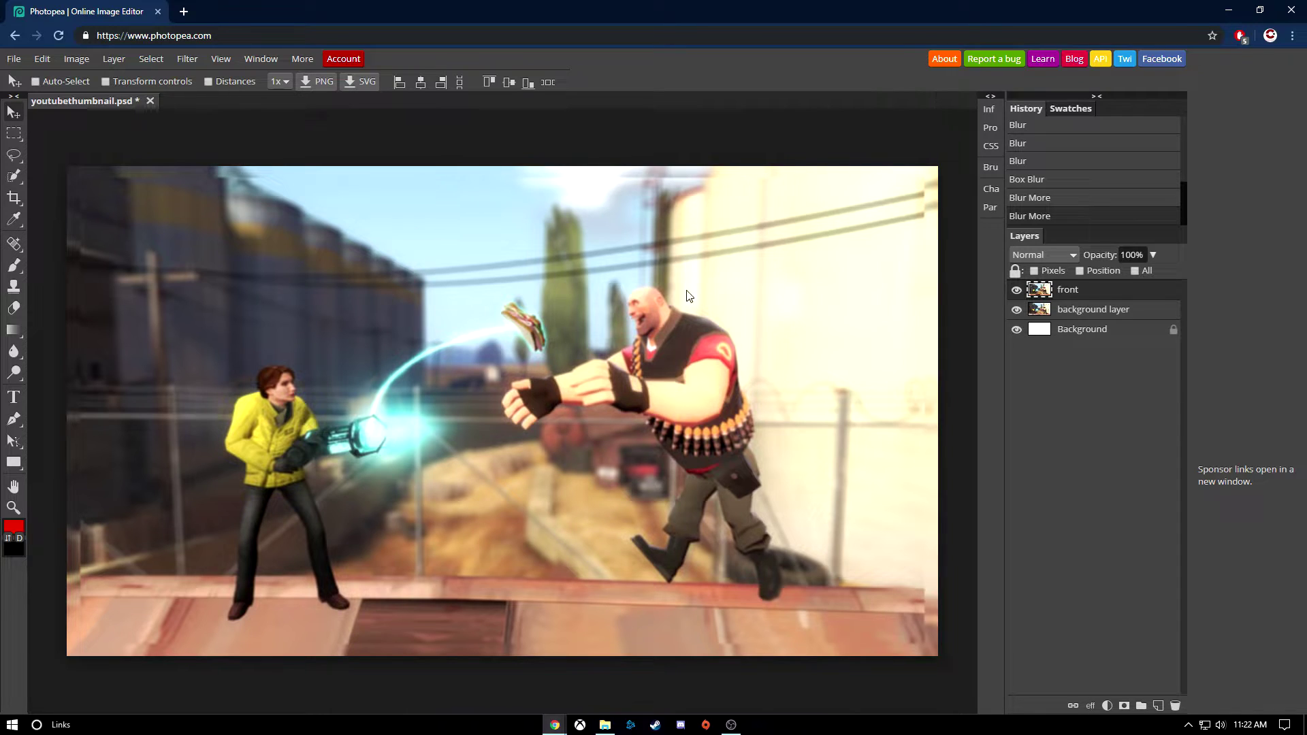
left_click(1103, 310)
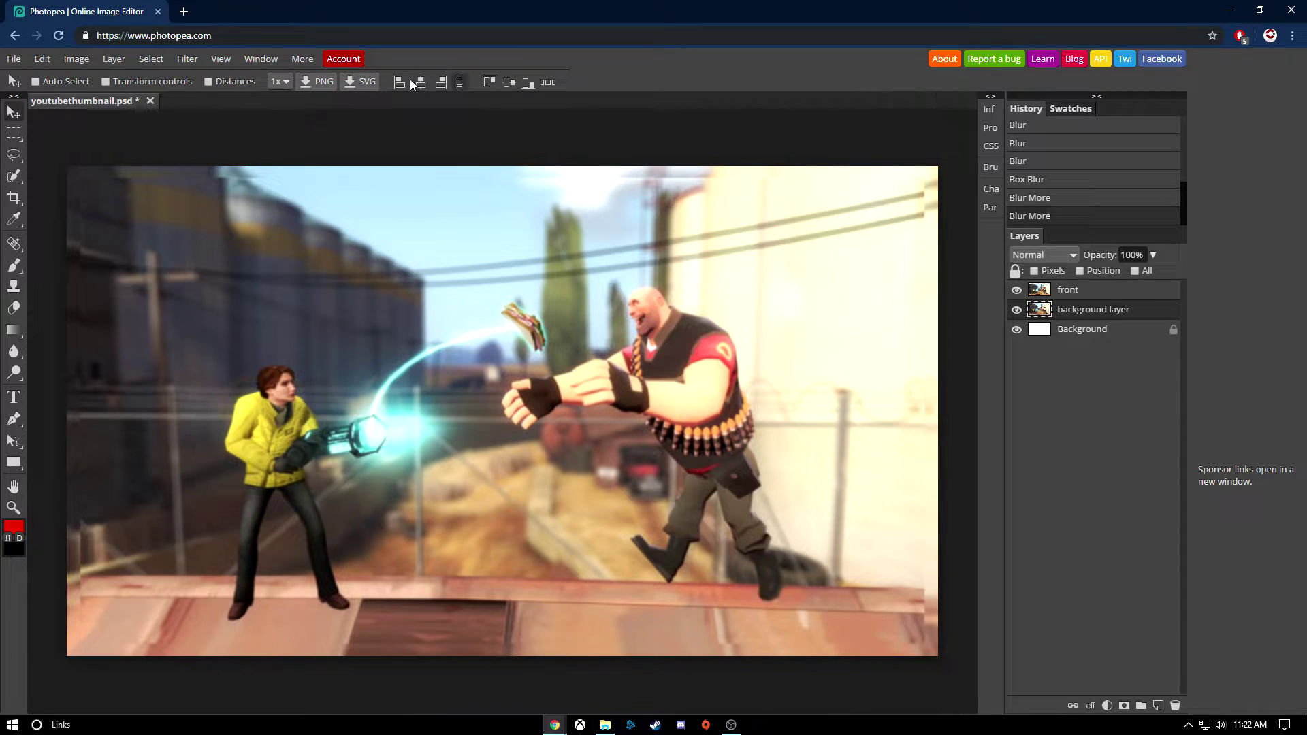
Apply Sharpen and then Sharpen More to the background layer.
left_click(190, 60)
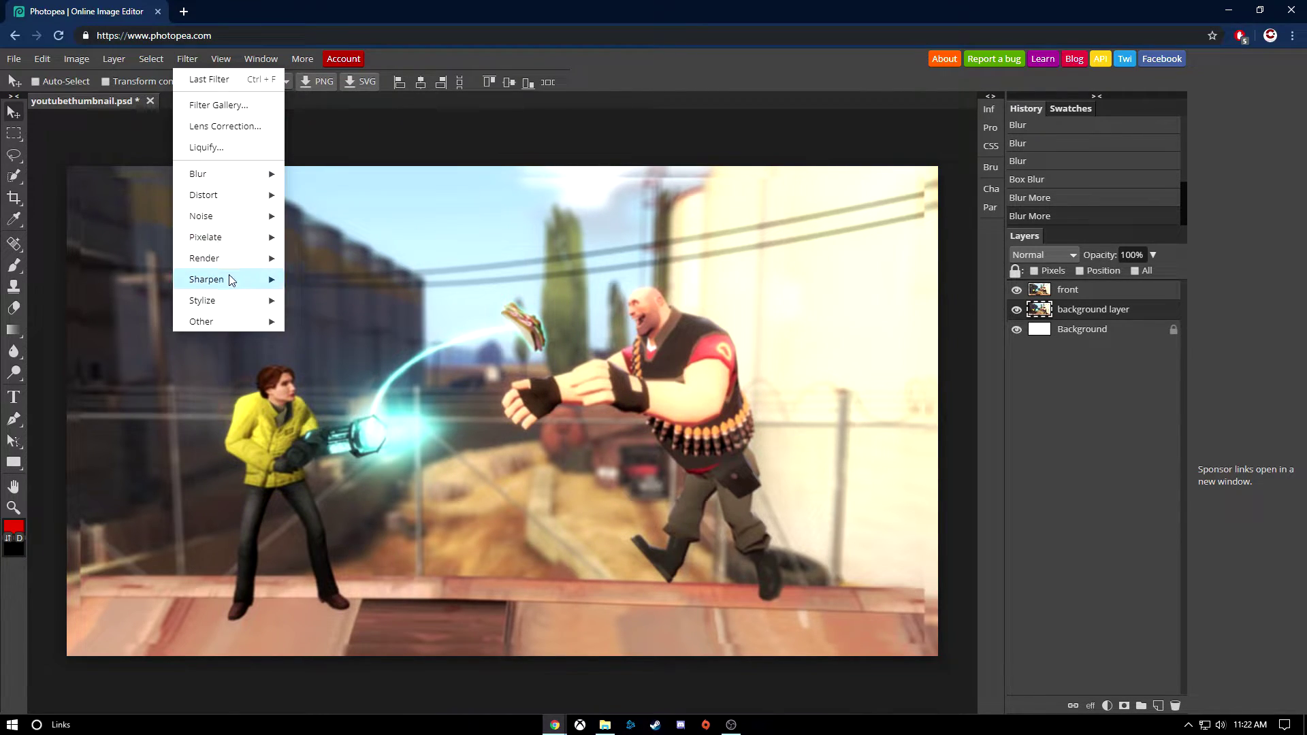
mouse_move(230, 280)
left_click(316, 285)
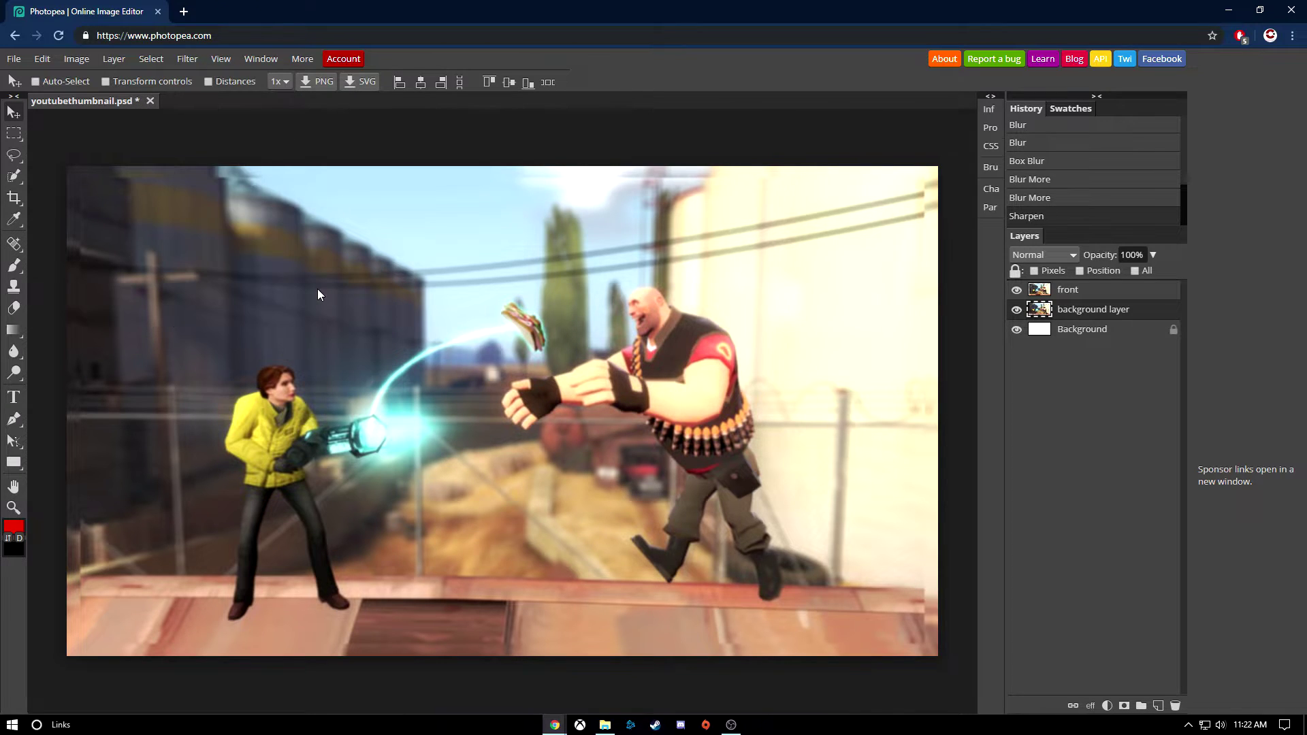
left_click(187, 60)
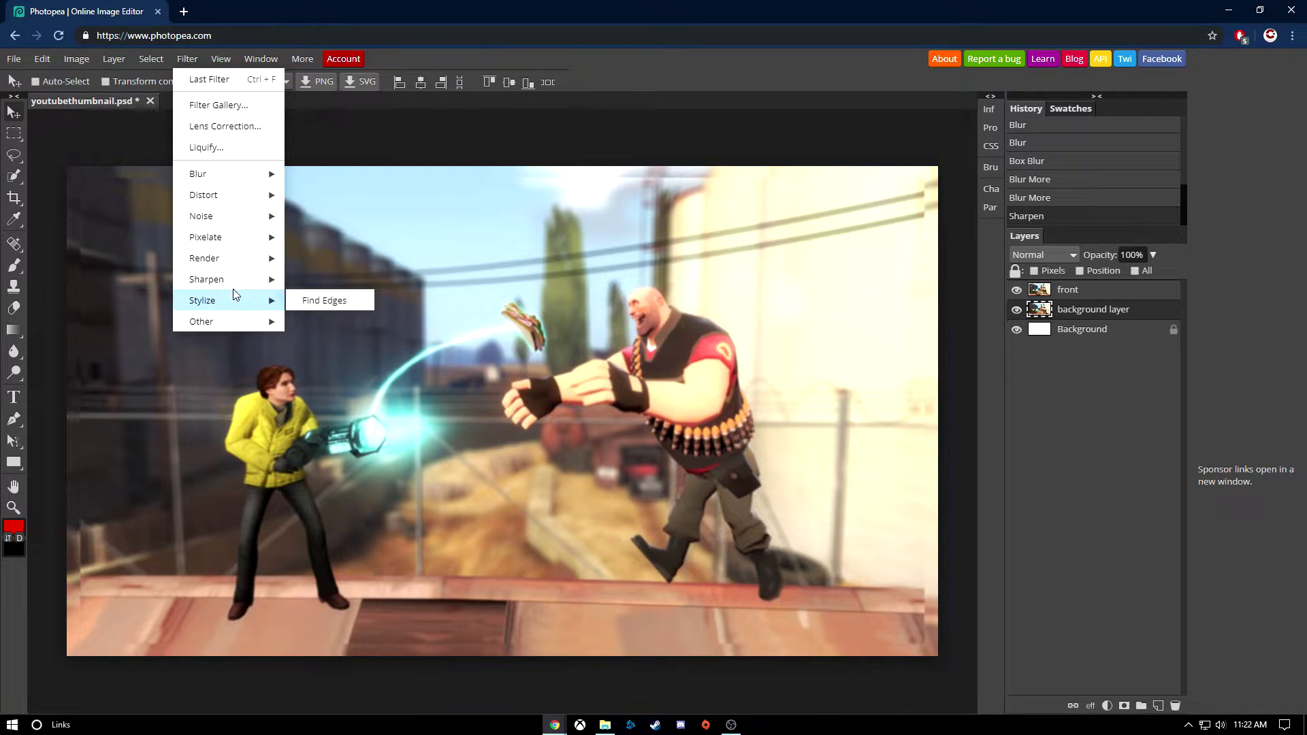
mouse_move(237, 285)
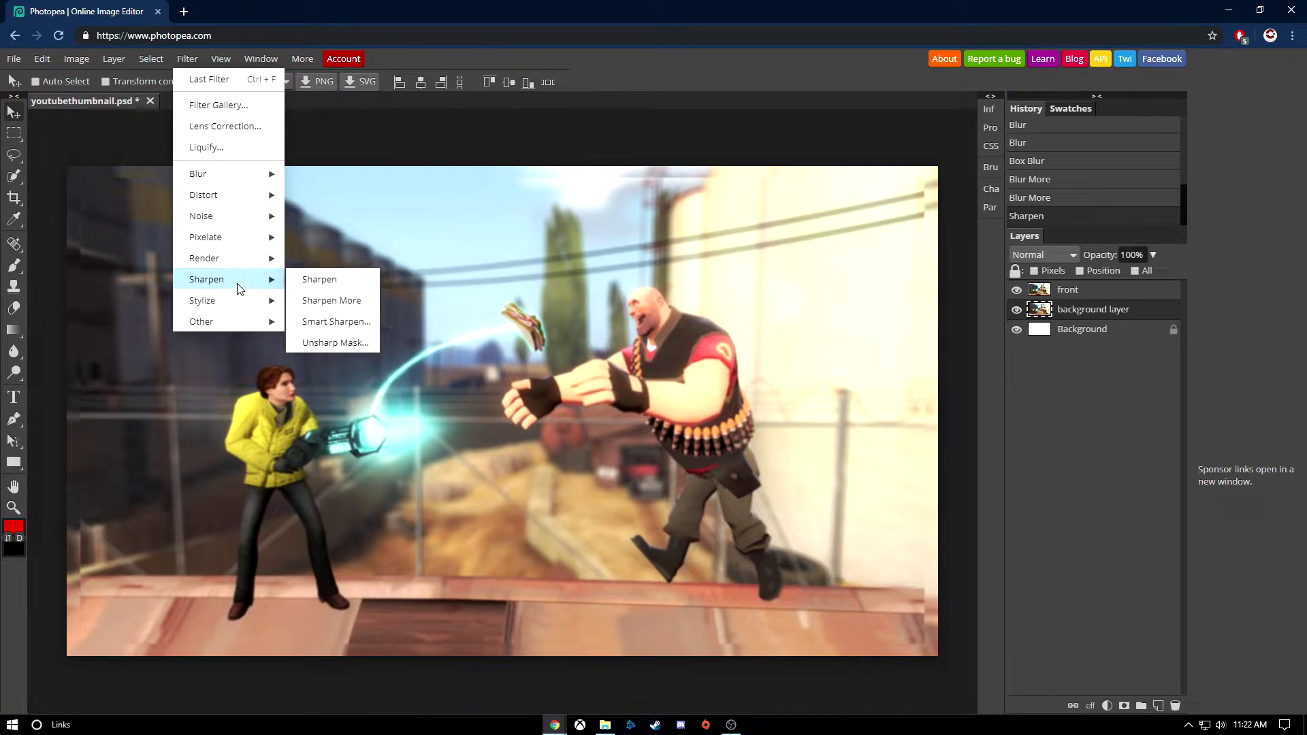
left_click(363, 301)
left_click(187, 59)
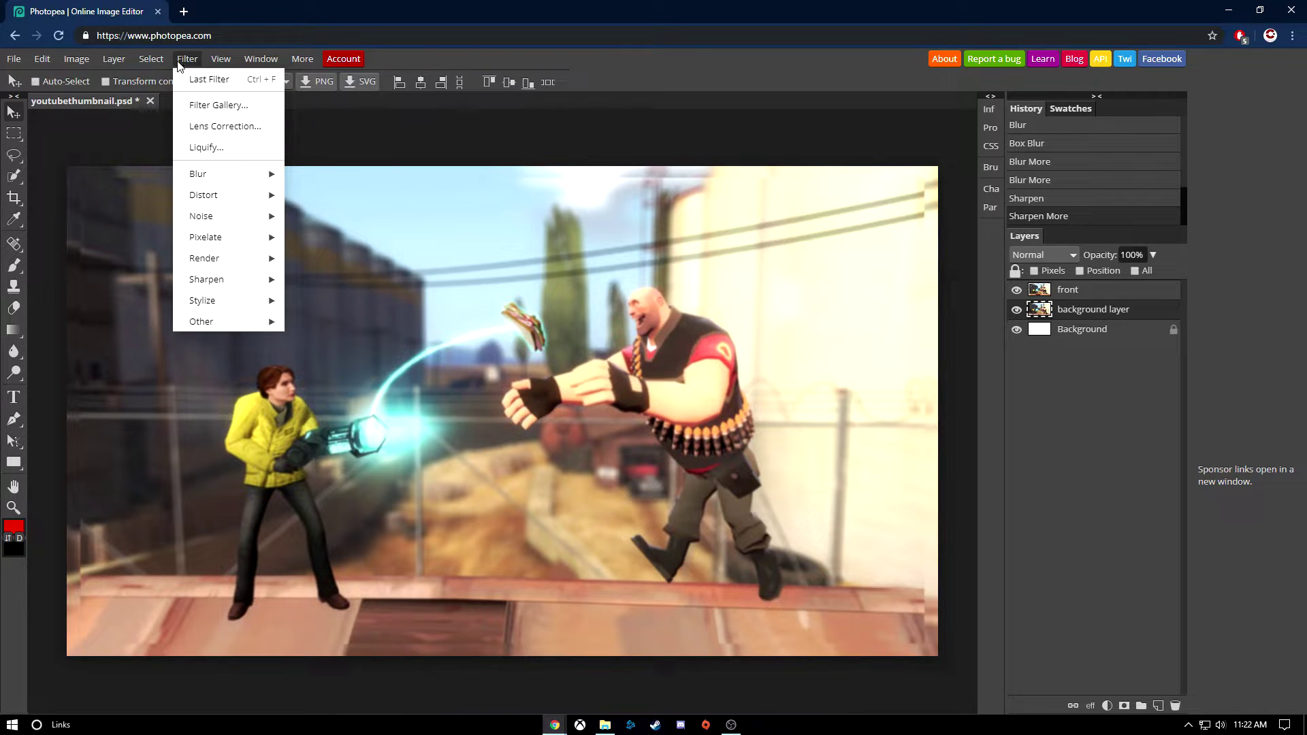
left_click(1083, 297)
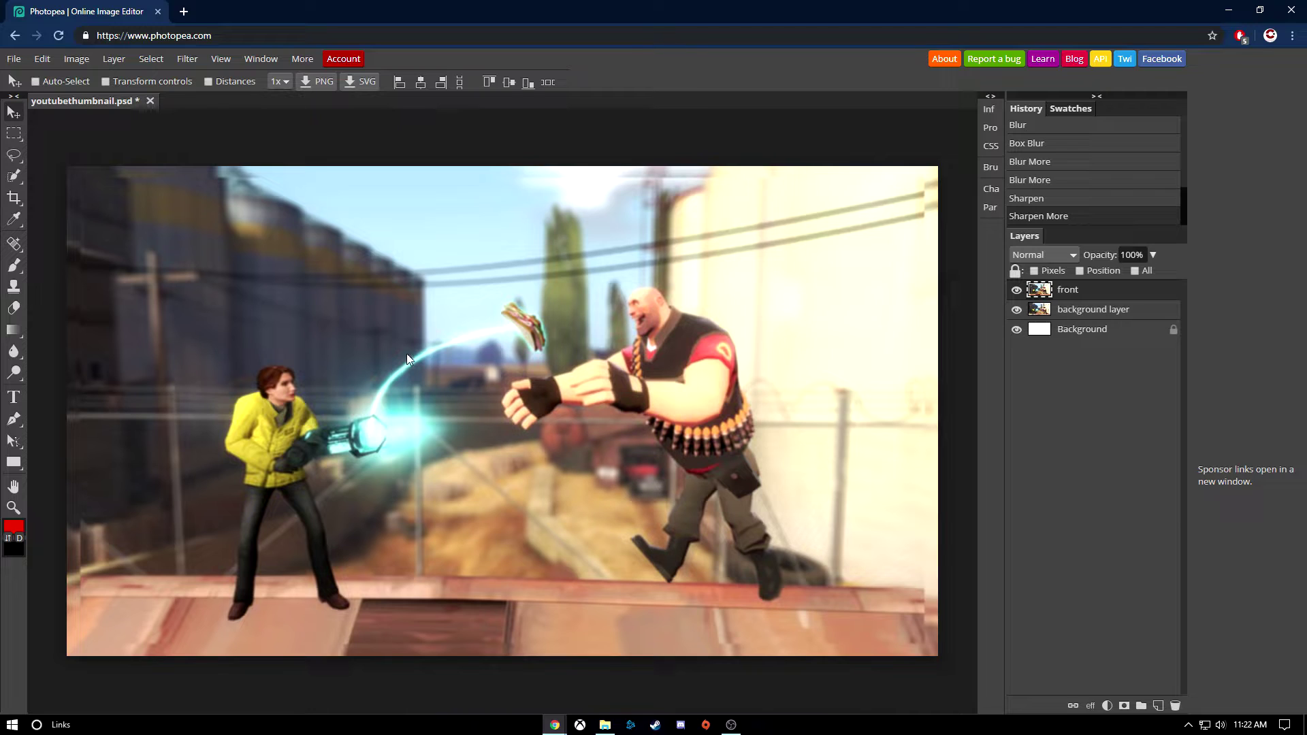
Set Vibrance to 19 with a slight saturation boost.
left_click(186, 64)
left_click(77, 59)
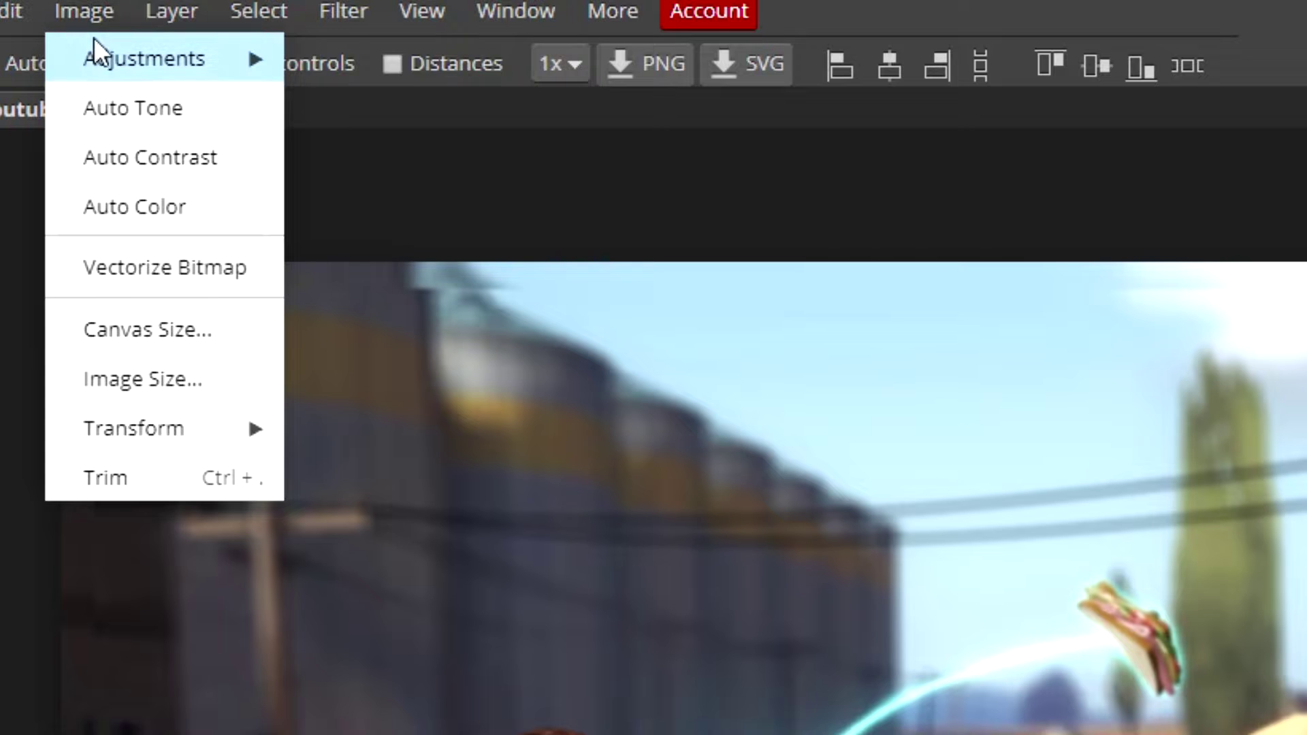
mouse_move(87, 52)
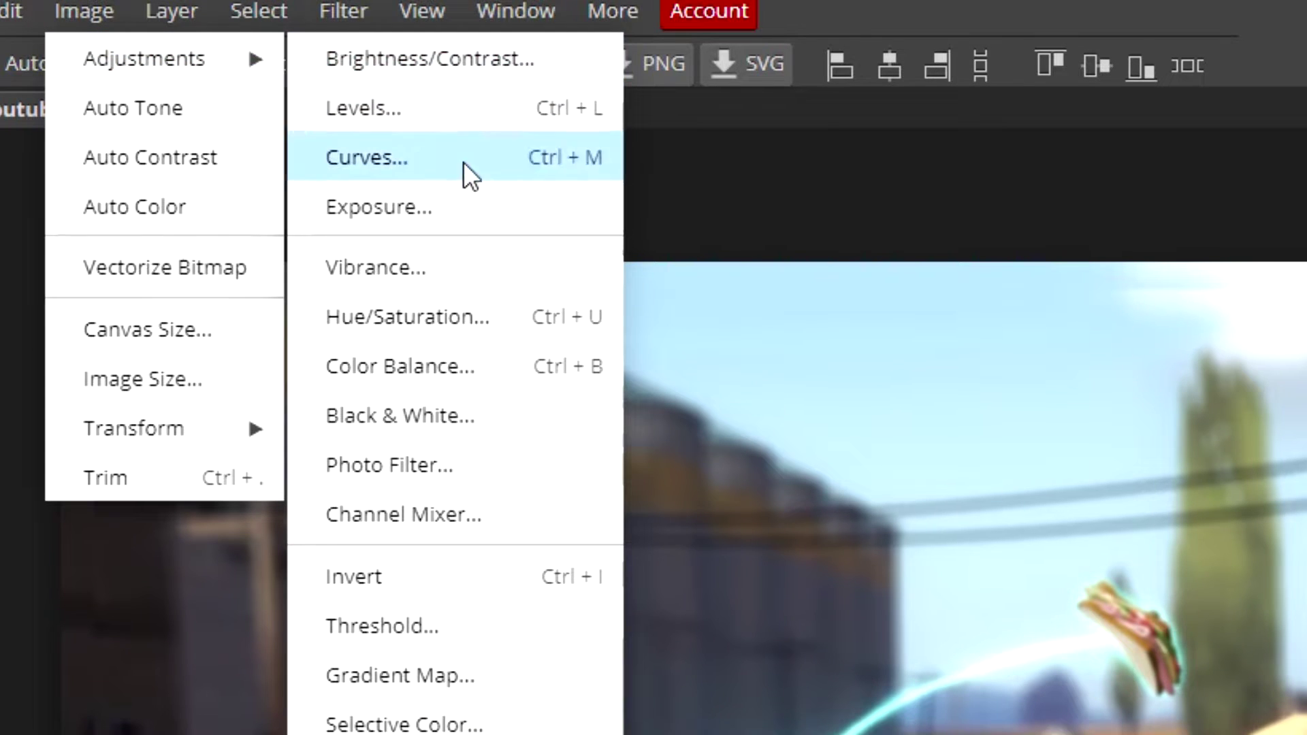
left_click(436, 271)
left_click_drag(410, 359, 491, 361)
mouse_move(411, 453)
left_mouse_down()
mouse_move(635, 452)
mouse_move(399, 450)
mouse_move(420, 443)
left_mouse_up()
left_click_drag(459, 358, 446, 360)
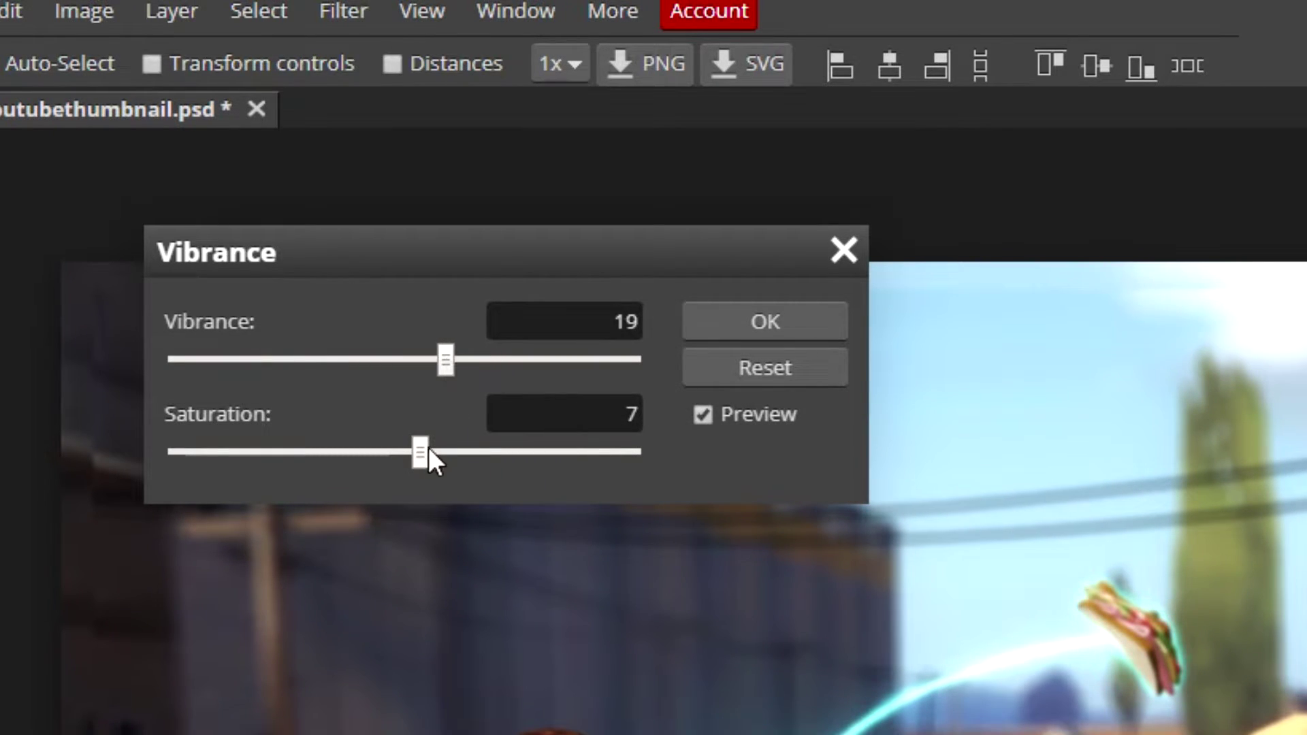
left_click_drag(427, 451, 458, 458)
left_click(708, 320)
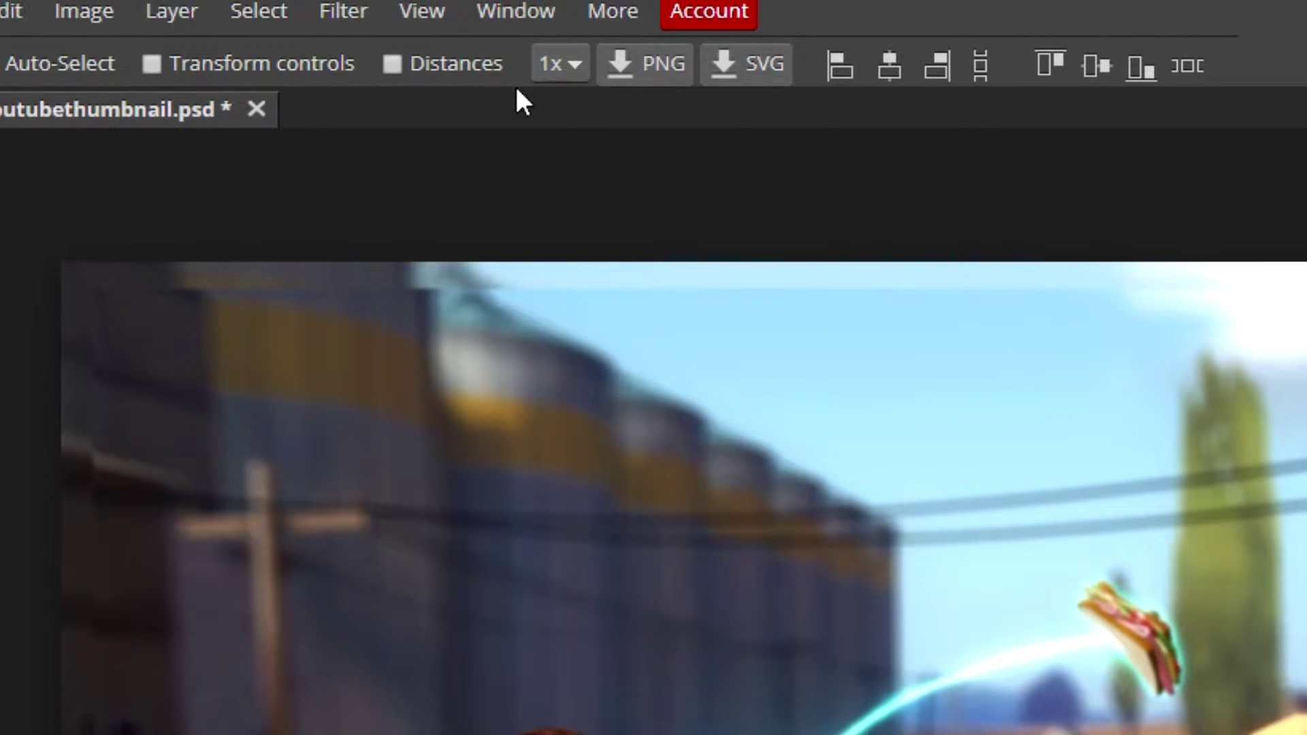
Apply Brightness/Contrast with Brightness 18 and Contrast 17.
left_click(172, 11)
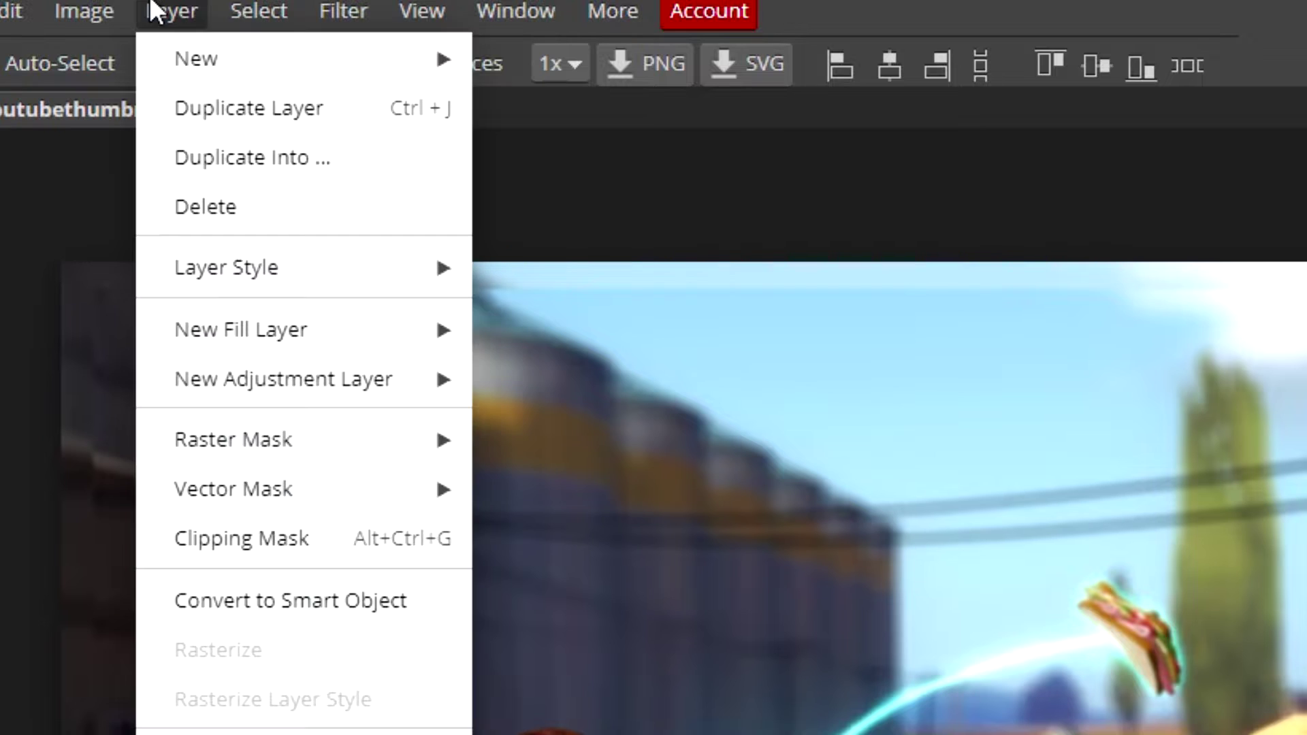
left_click(64, 3)
mouse_move(118, 63)
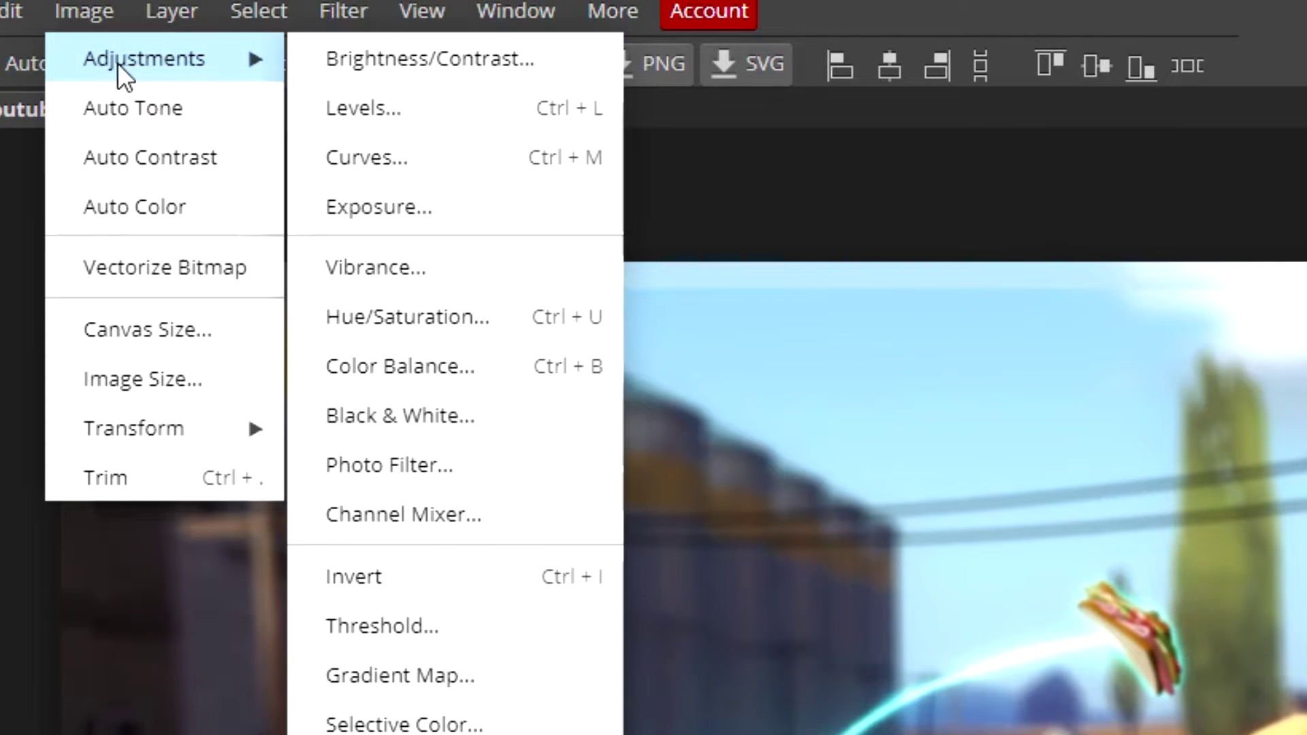
left_click(444, 66)
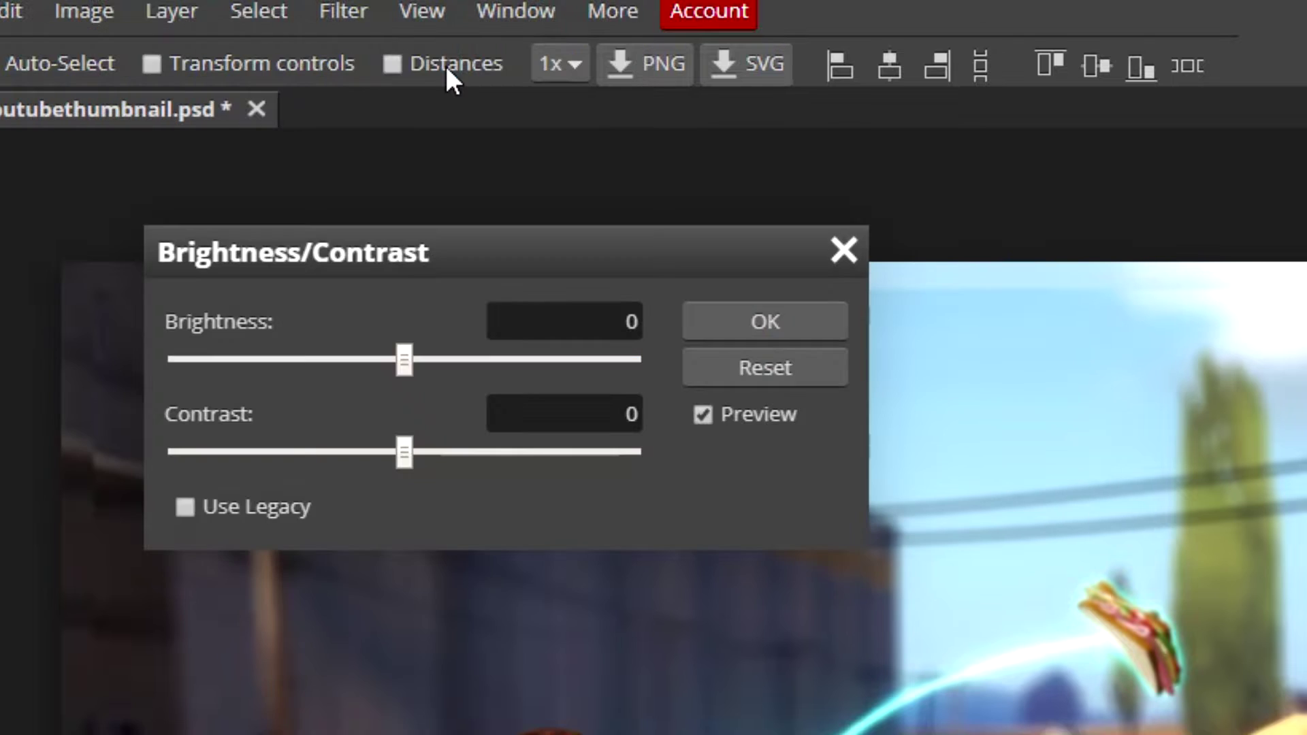
left_click_drag(405, 361, 500, 359)
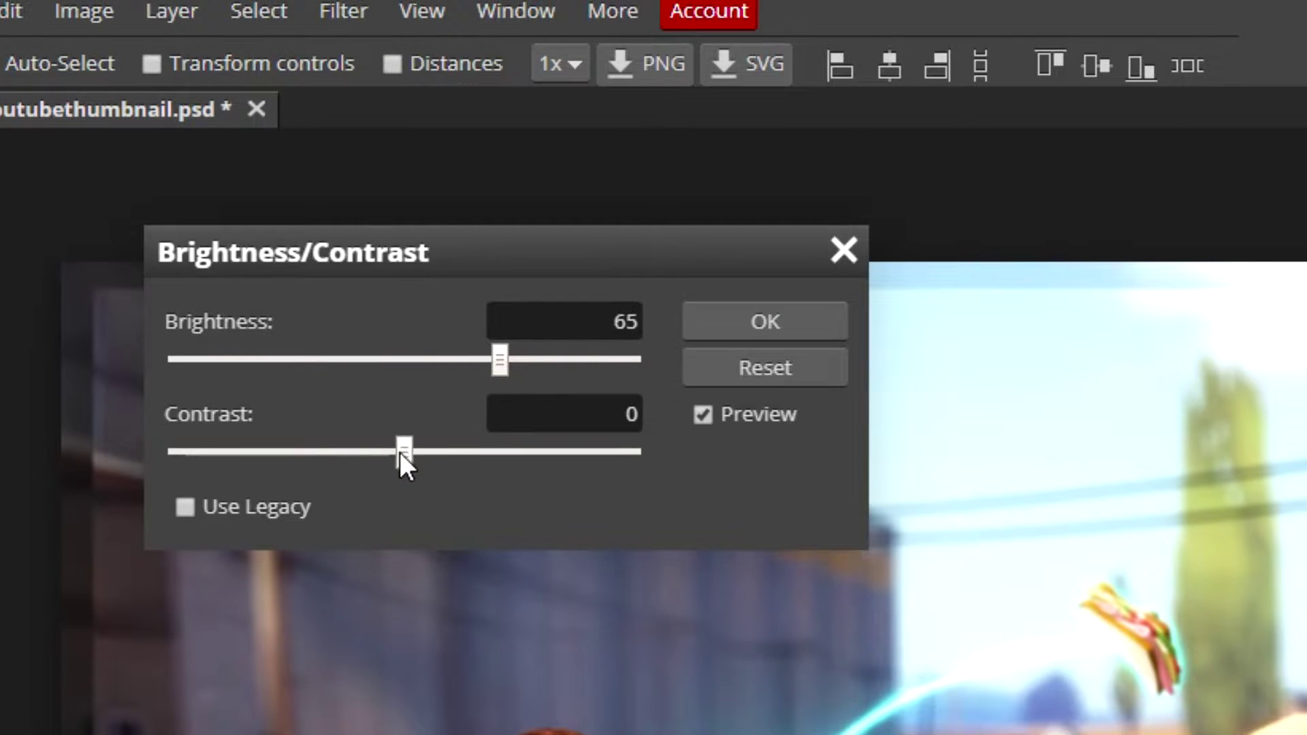
mouse_move(402, 453)
left_mouse_down()
mouse_move(721, 461)
mouse_move(406, 442)
left_mouse_up()
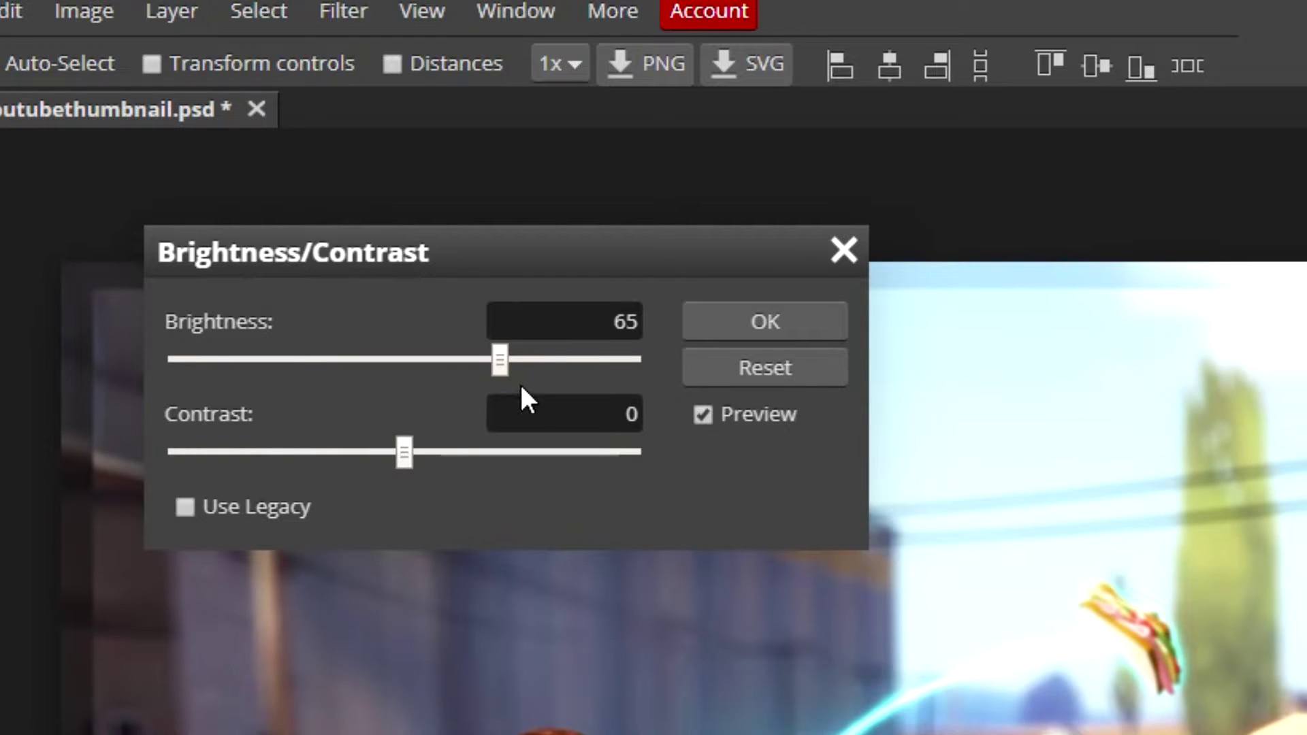
left_click_drag(500, 360, 425, 365)
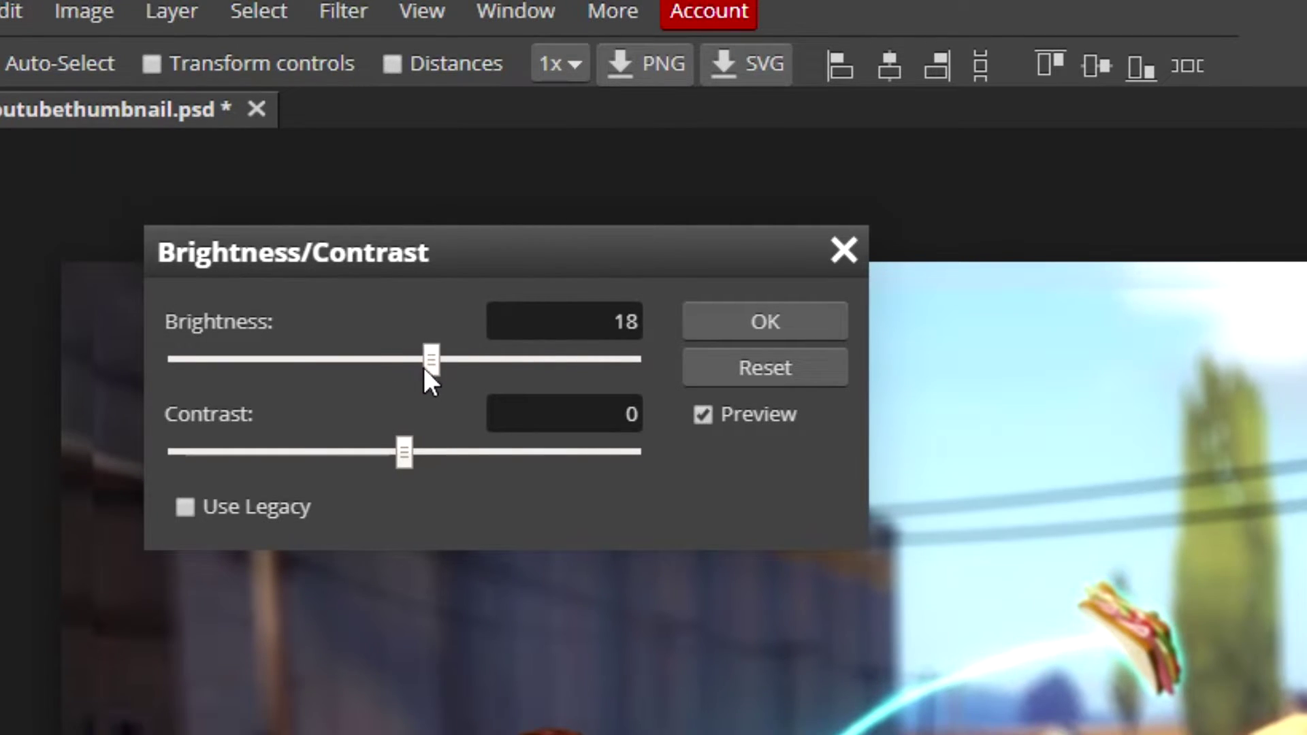
left_click_drag(410, 452, 442, 452)
left_click(702, 316)
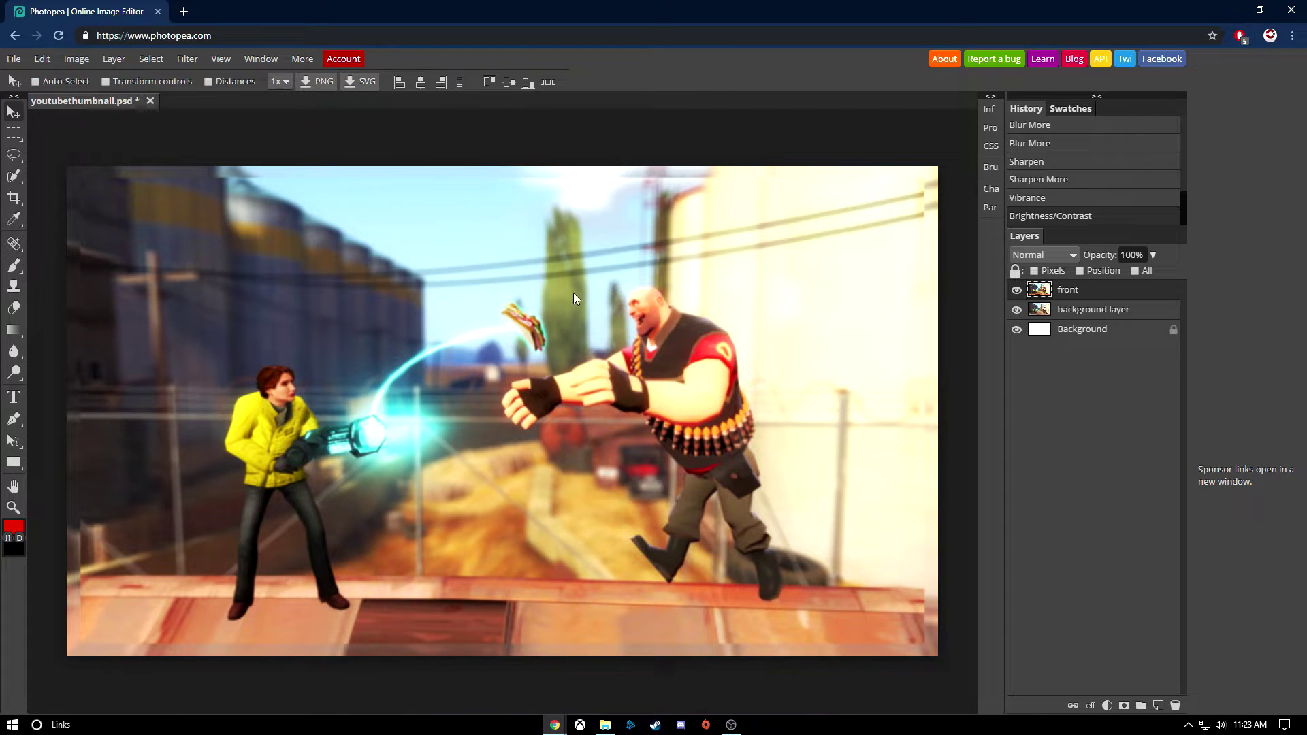
Select the background layer and Smart Sharpen it at 133% amount, 68 px radius.
key("alt+bracketleft")
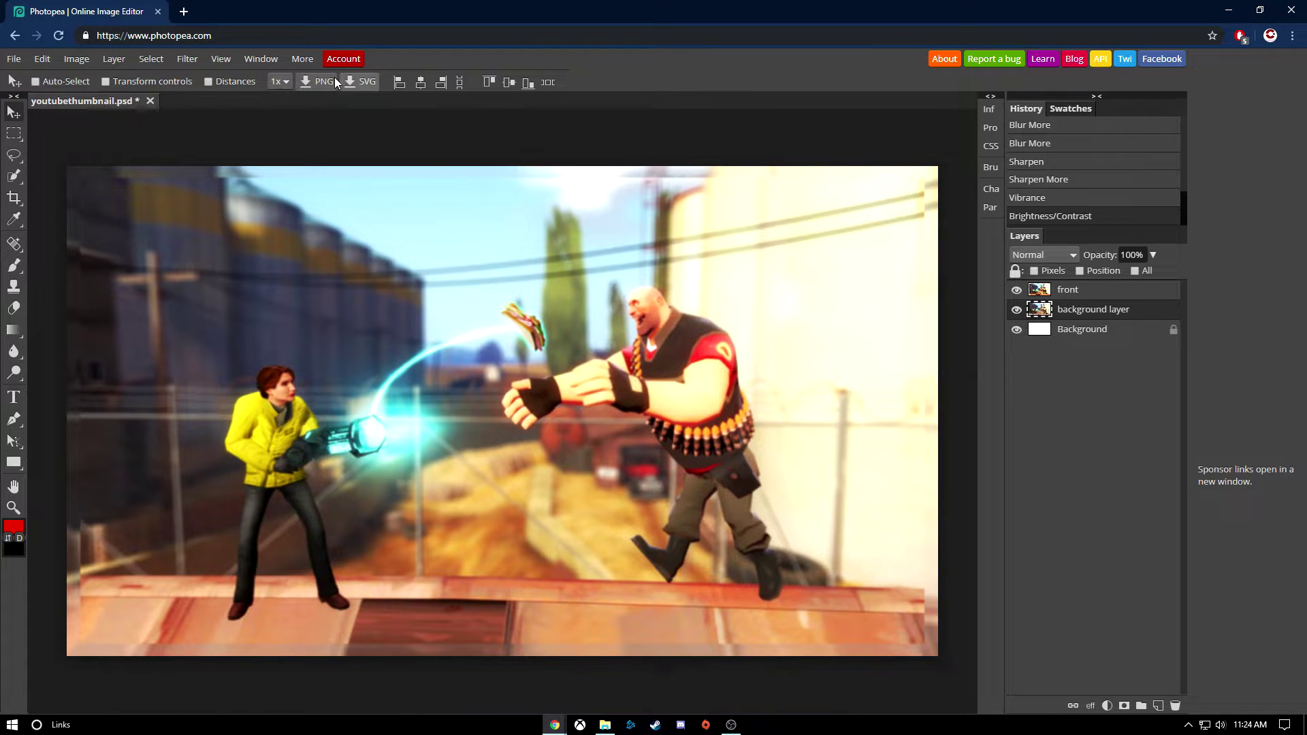
left_click(184, 60)
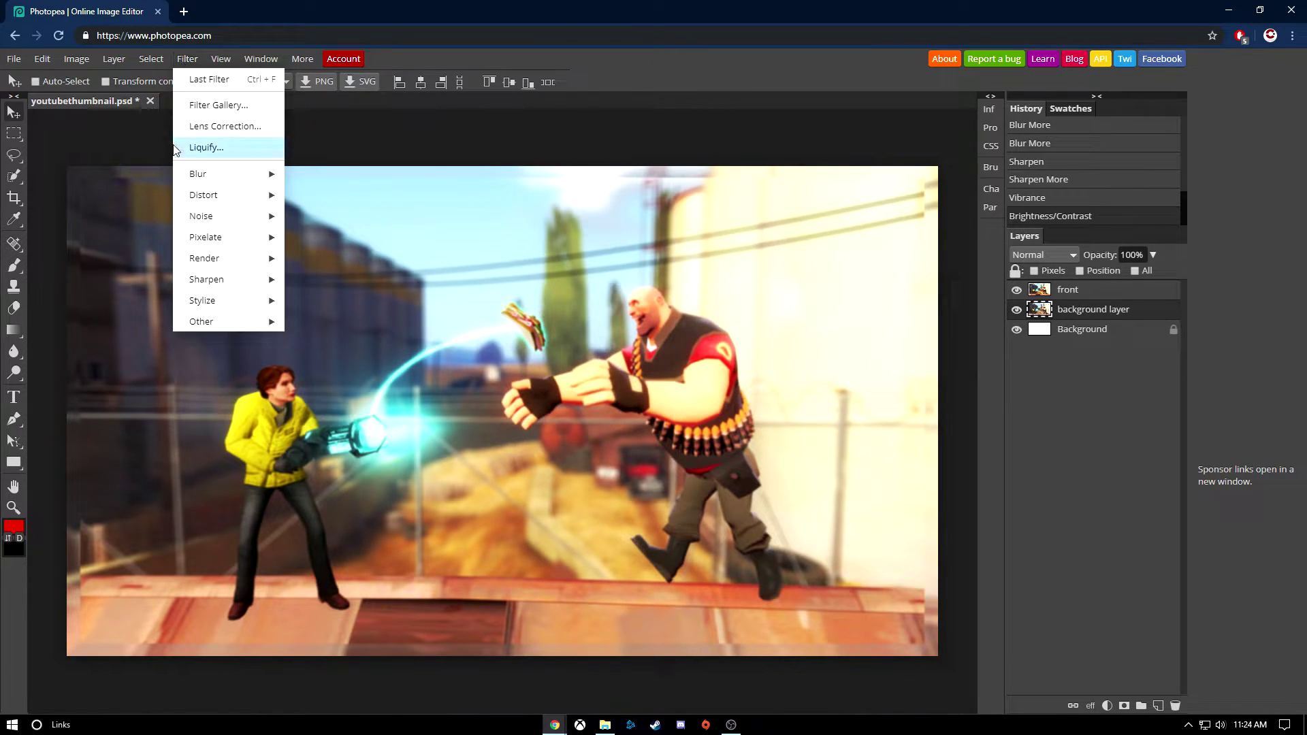
mouse_move(208, 285)
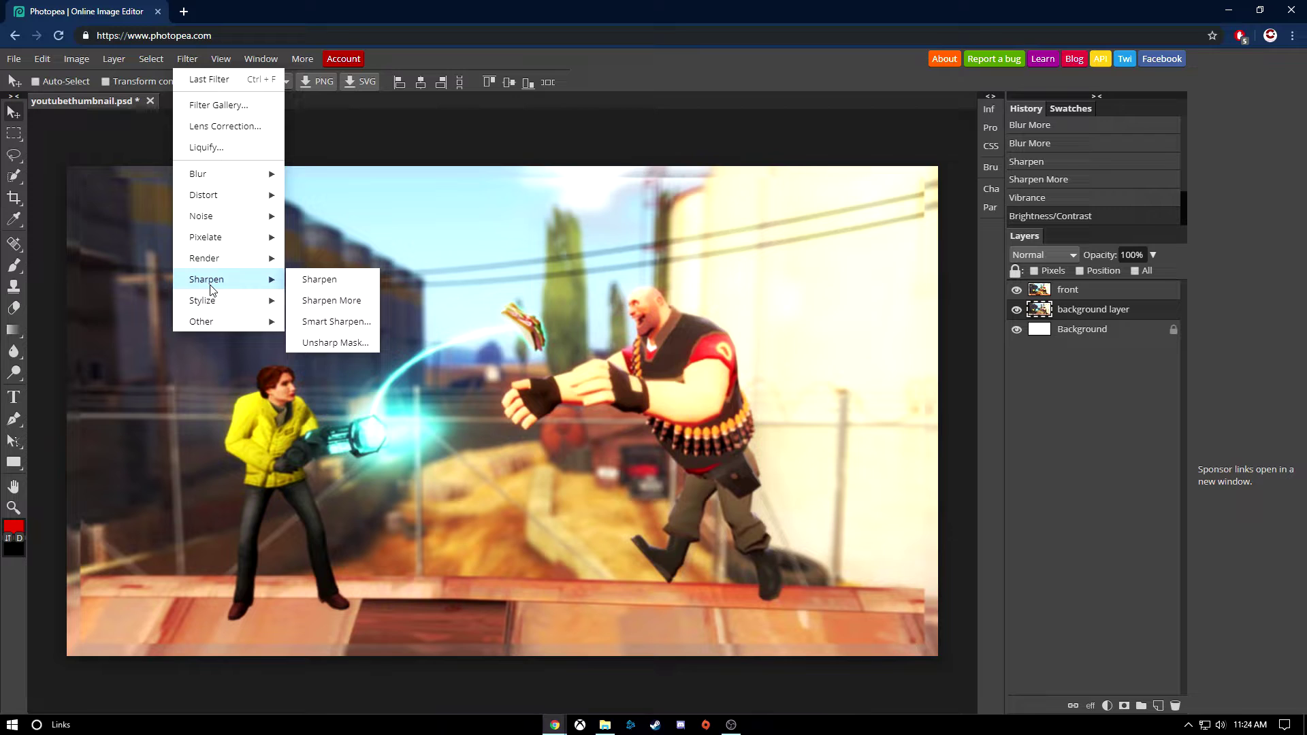
left_click(326, 323)
left_click_drag(265, 162, 277, 63)
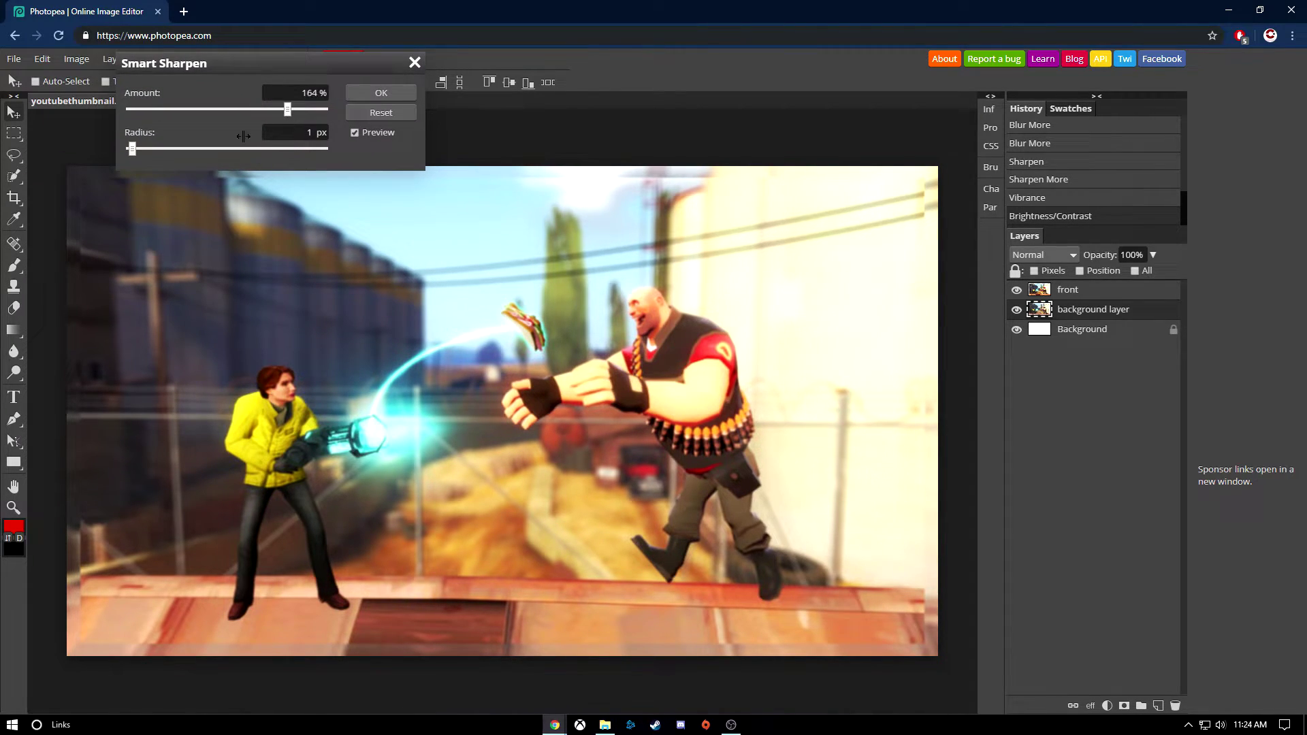
mouse_move(133, 154)
left_mouse_down()
mouse_move(190, 151)
mouse_move(160, 154)
left_mouse_up()
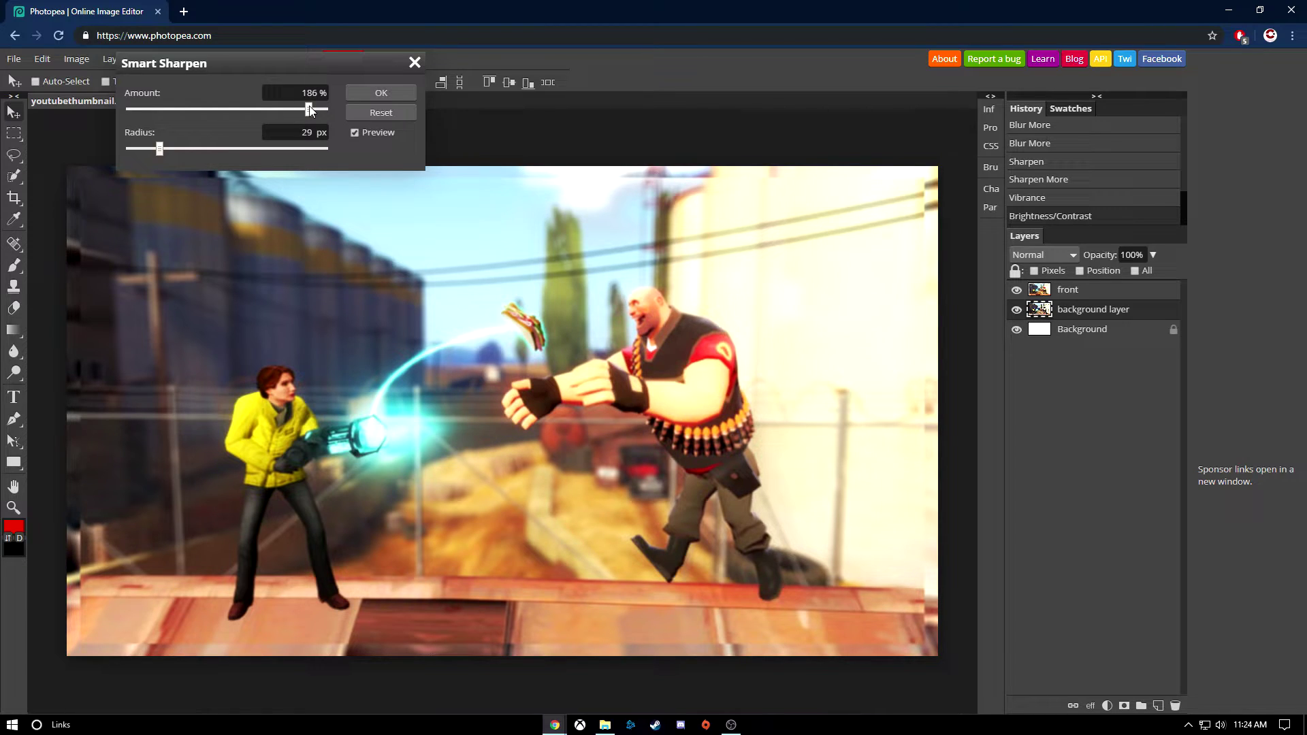
left_click_drag(310, 108, 259, 109)
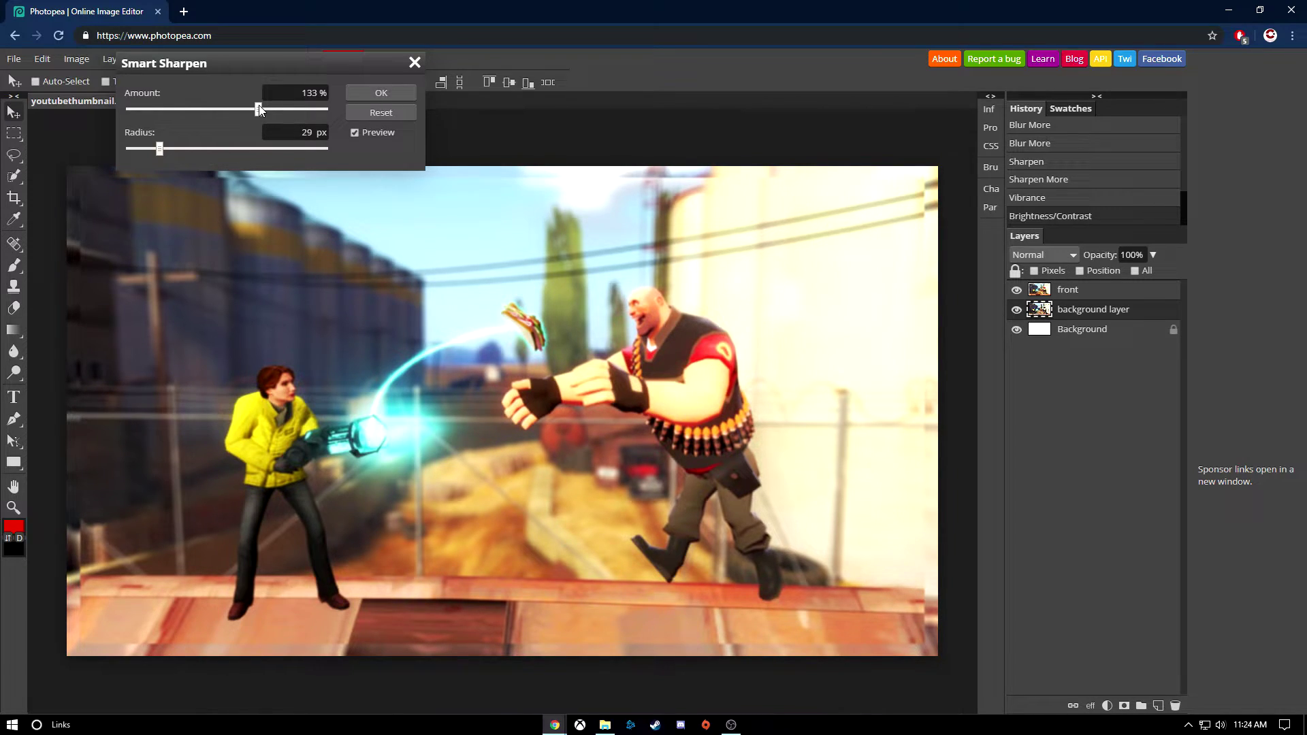
left_click_drag(162, 148, 196, 153)
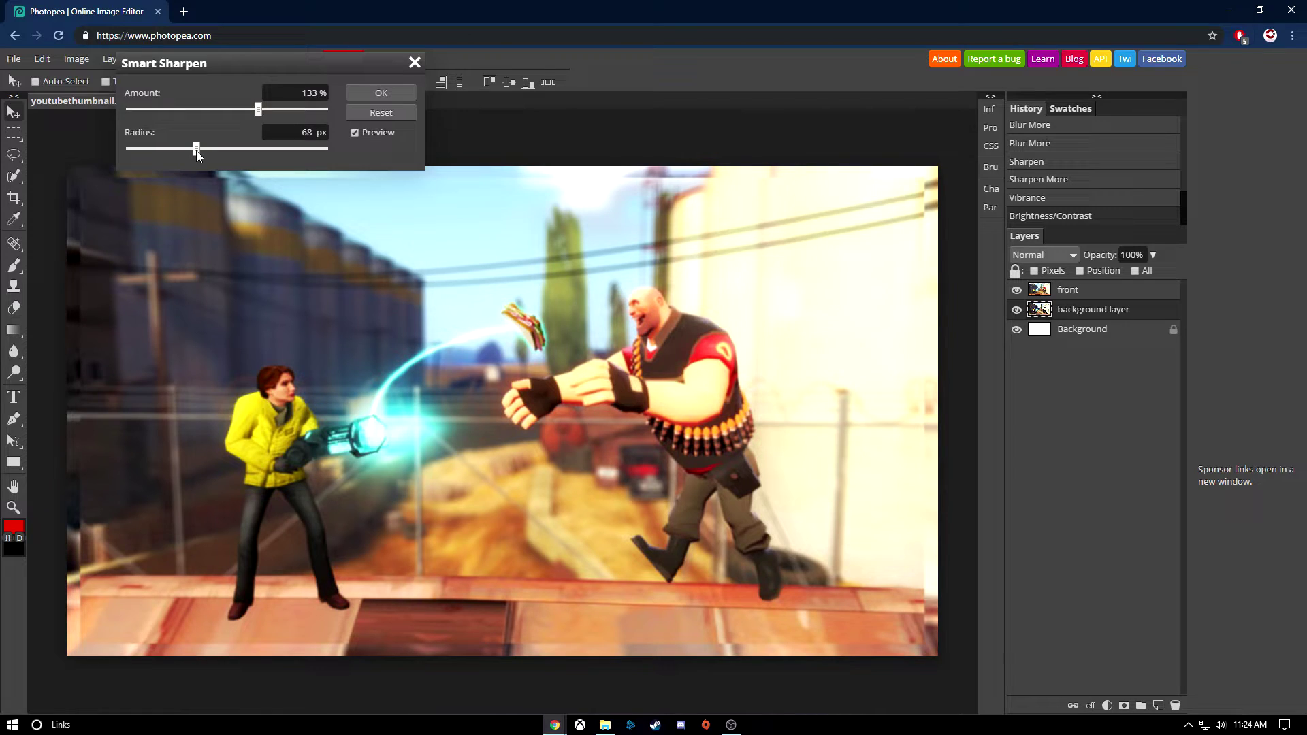
left_click(384, 94)
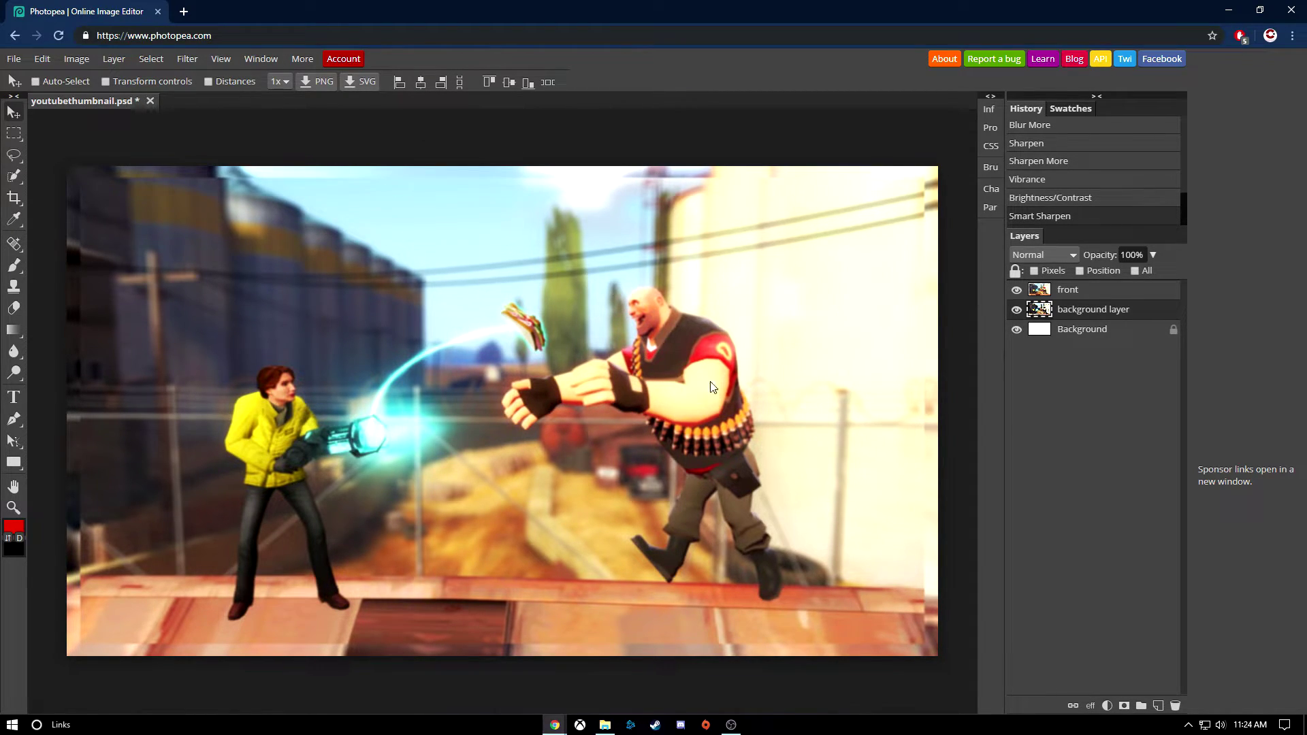
Pick the Type tool and set the font to Komika Title - Paint, Regular, 24 px.
left_click(15, 399)
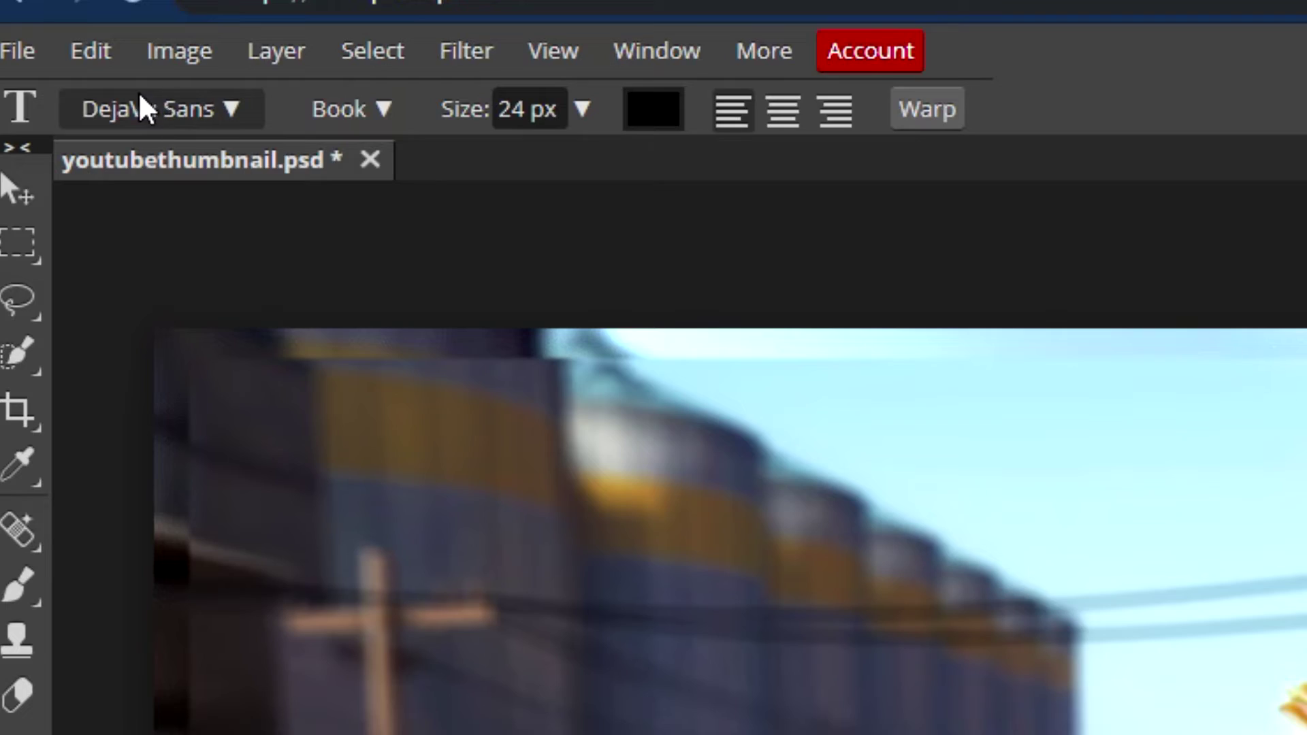
left_click(62, 81)
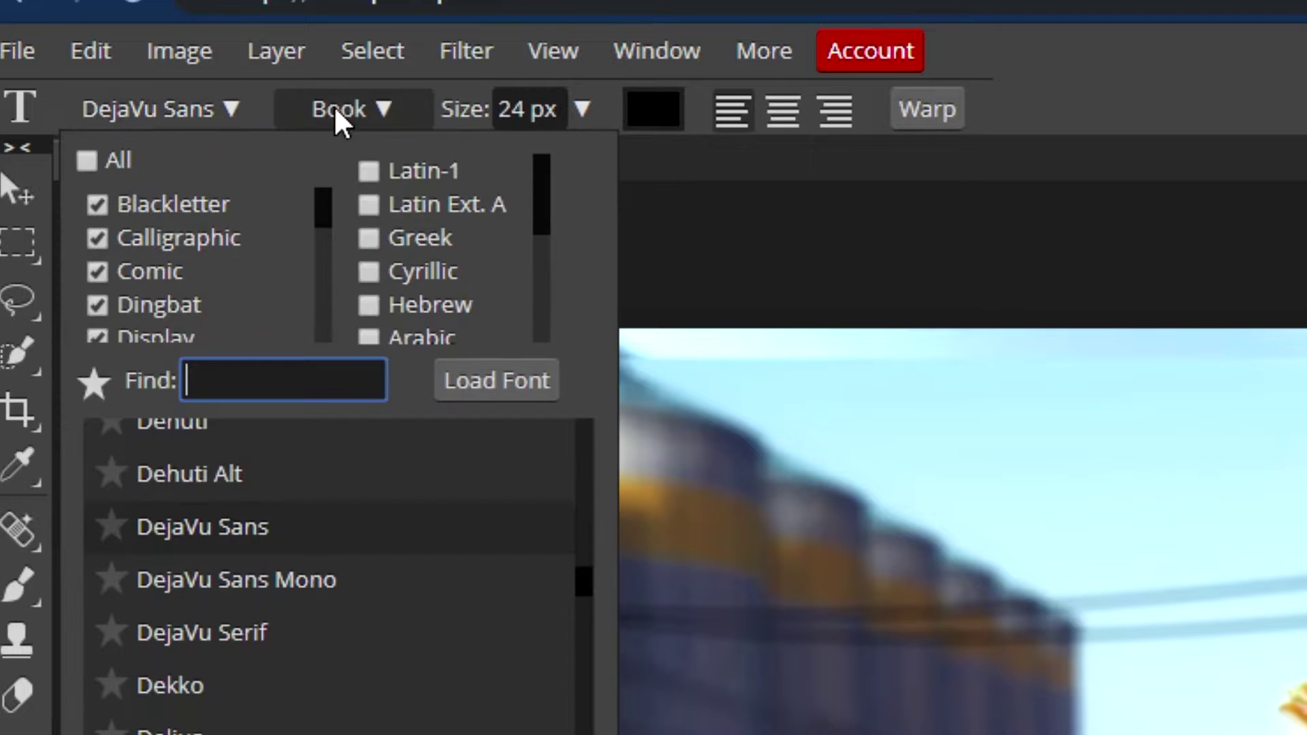
left_click(584, 111)
left_click(340, 112)
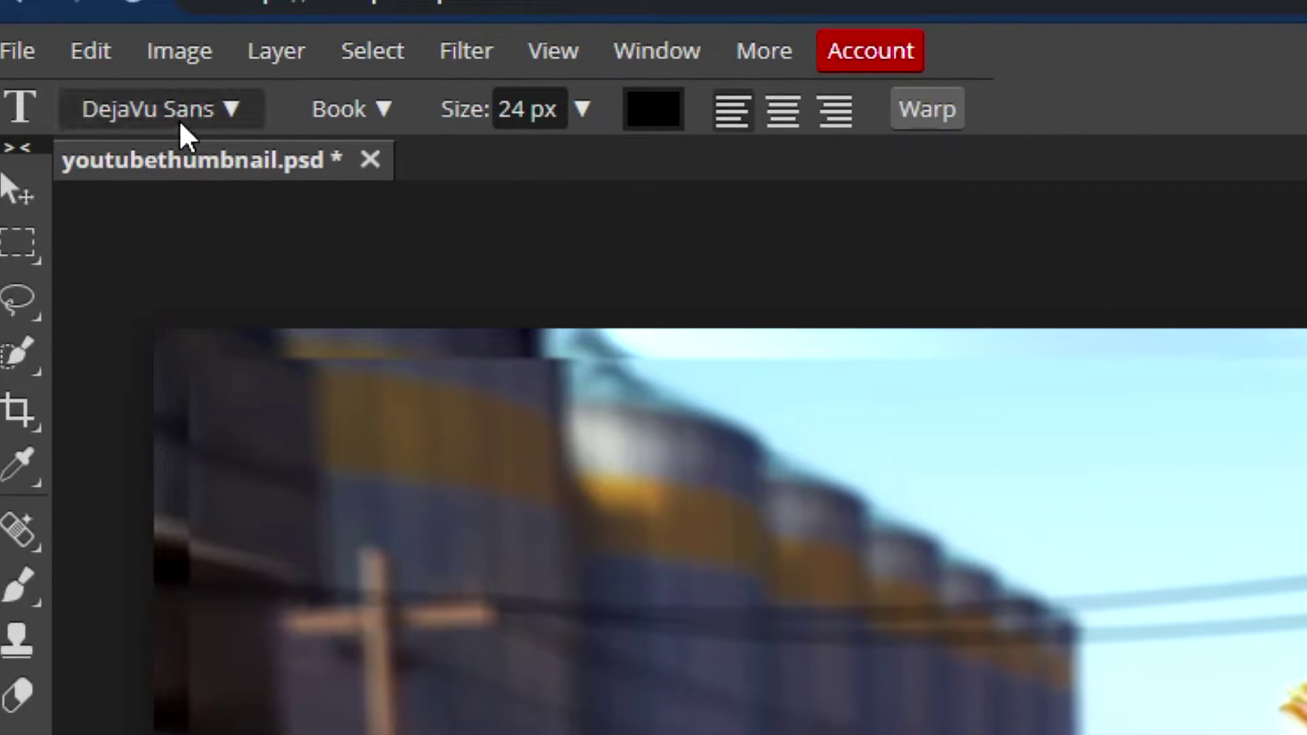
left_click(148, 109)
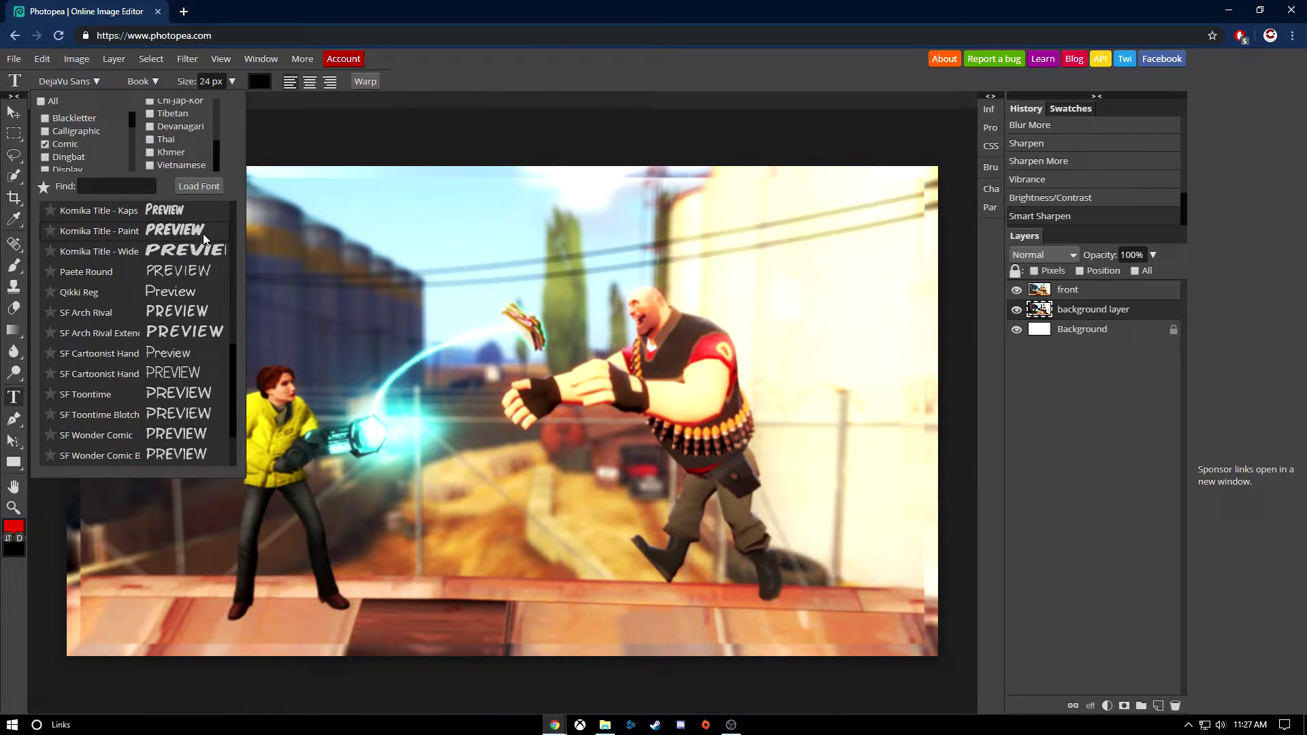
left_click(198, 235)
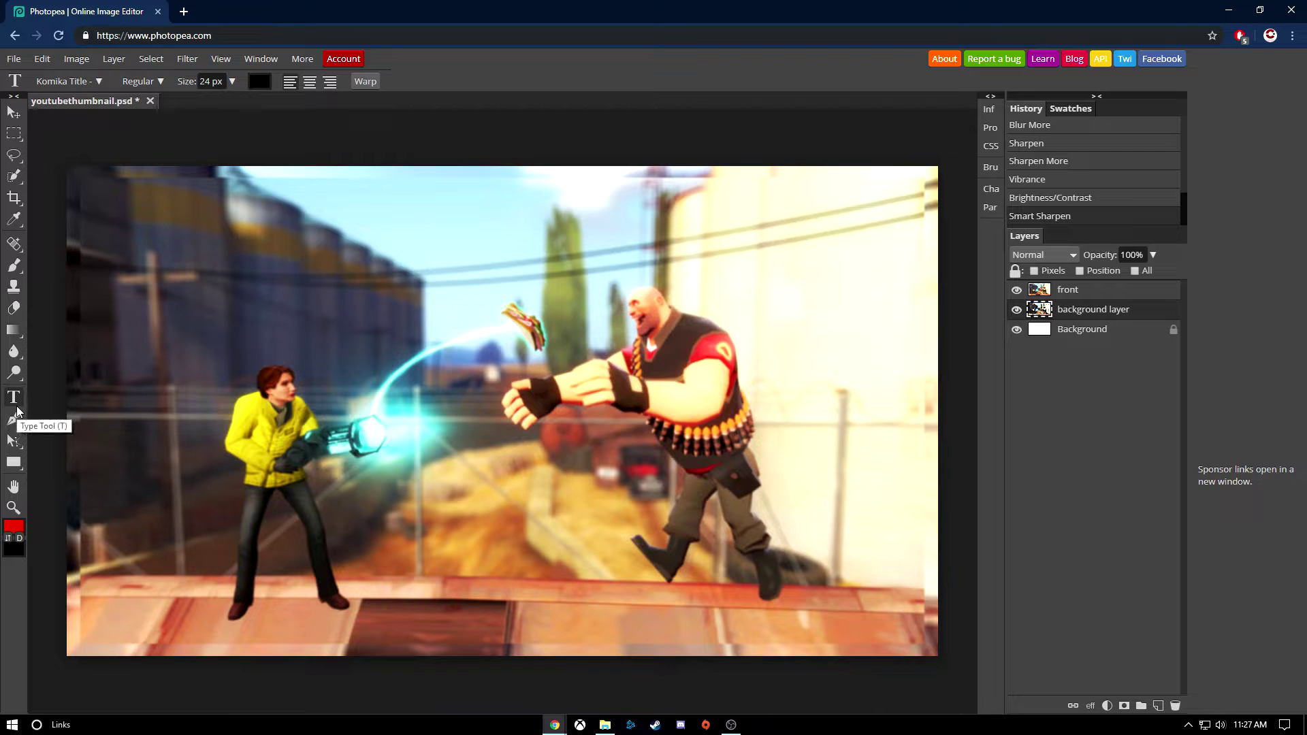
Start a text layer and enlarge the type size to about 157 px.
left_click(235, 348)
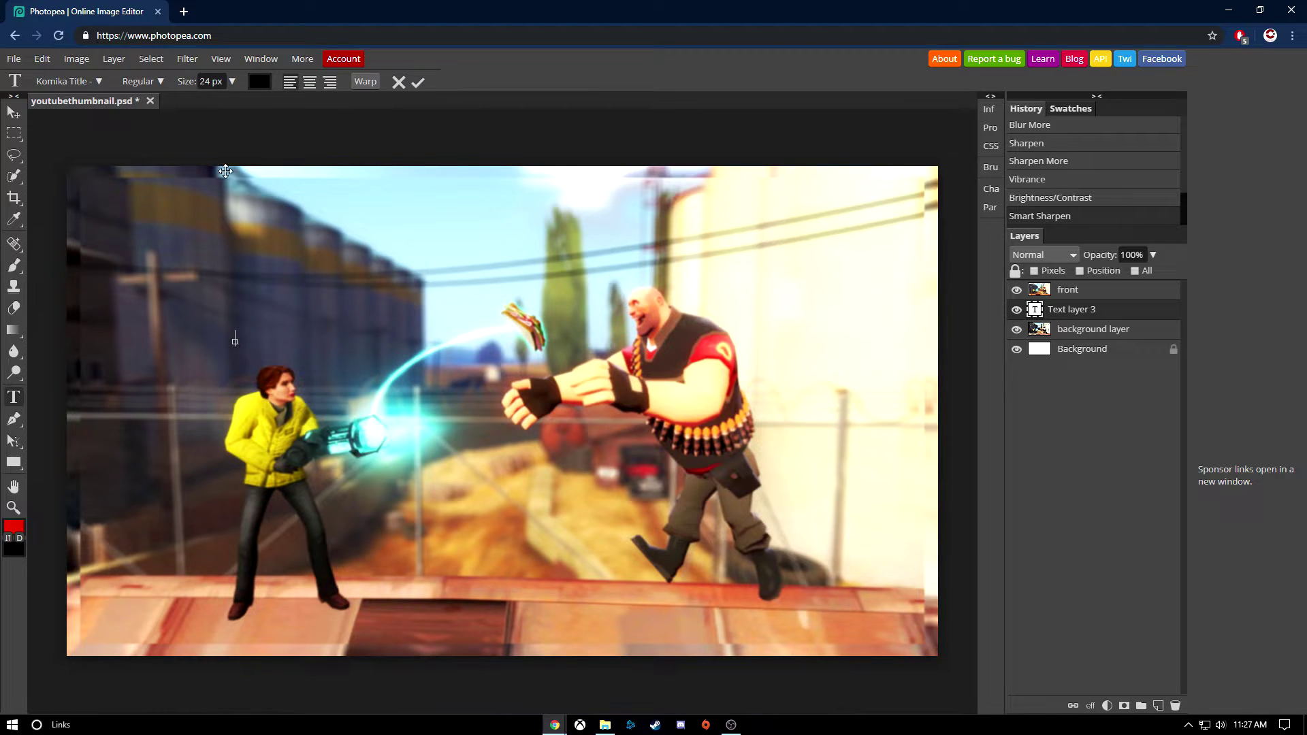
left_click(232, 82)
left_click_drag(204, 103, 220, 104)
double_click(213, 81)
left_click(232, 82)
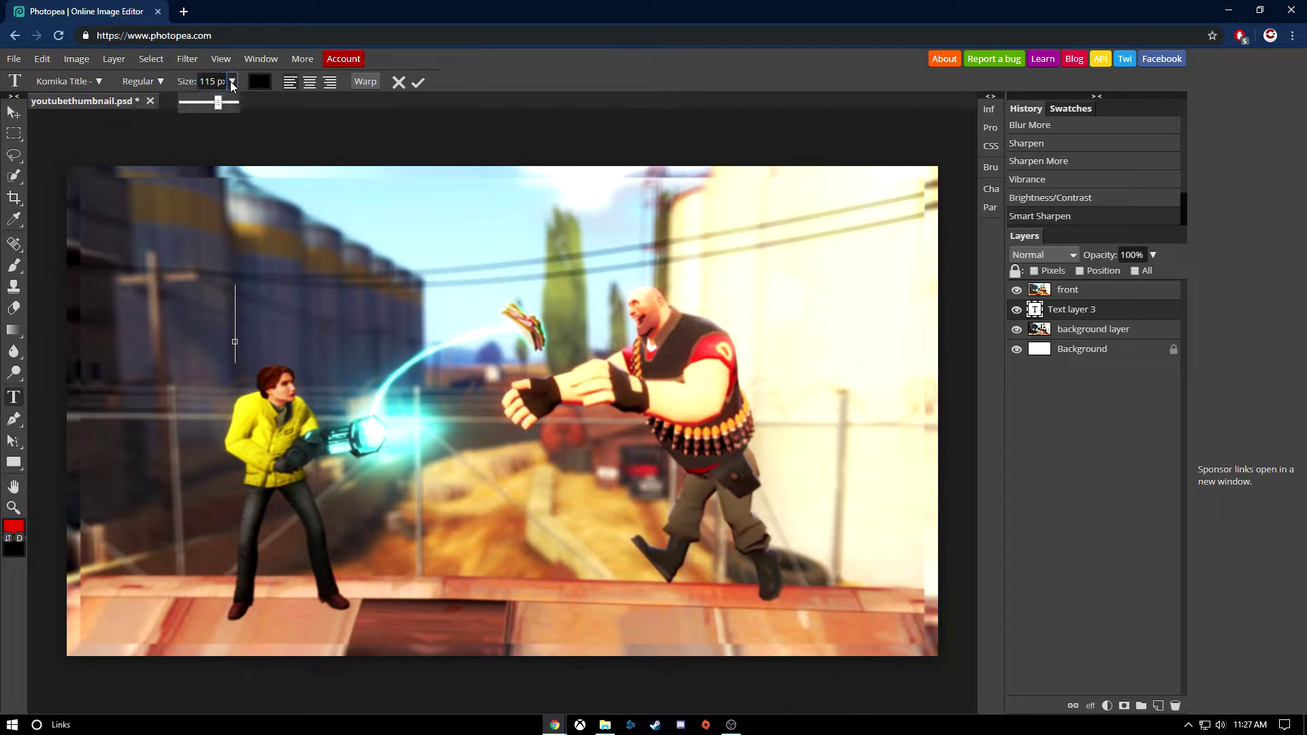
left_click_drag(221, 104, 225, 103)
left_click(419, 82)
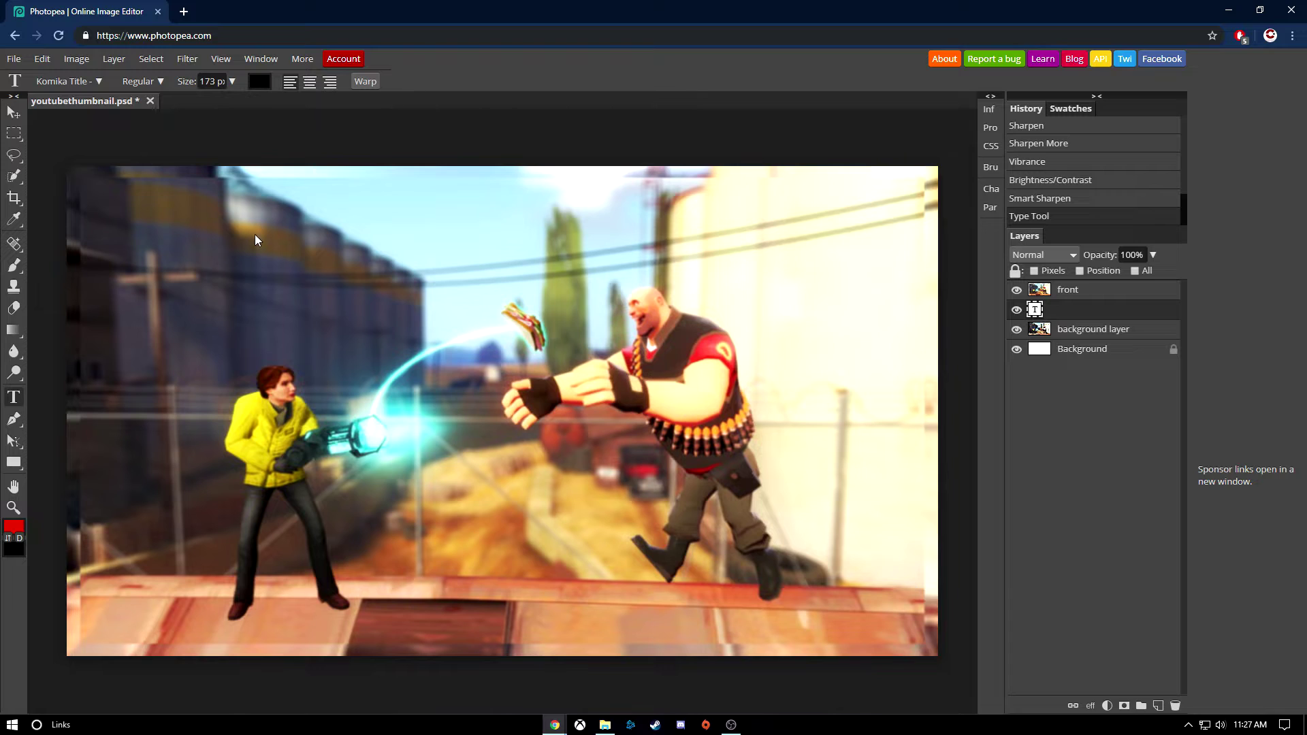
Create a new text layer above 'front' and delete the stray empty text layers.
left_click(235, 317)
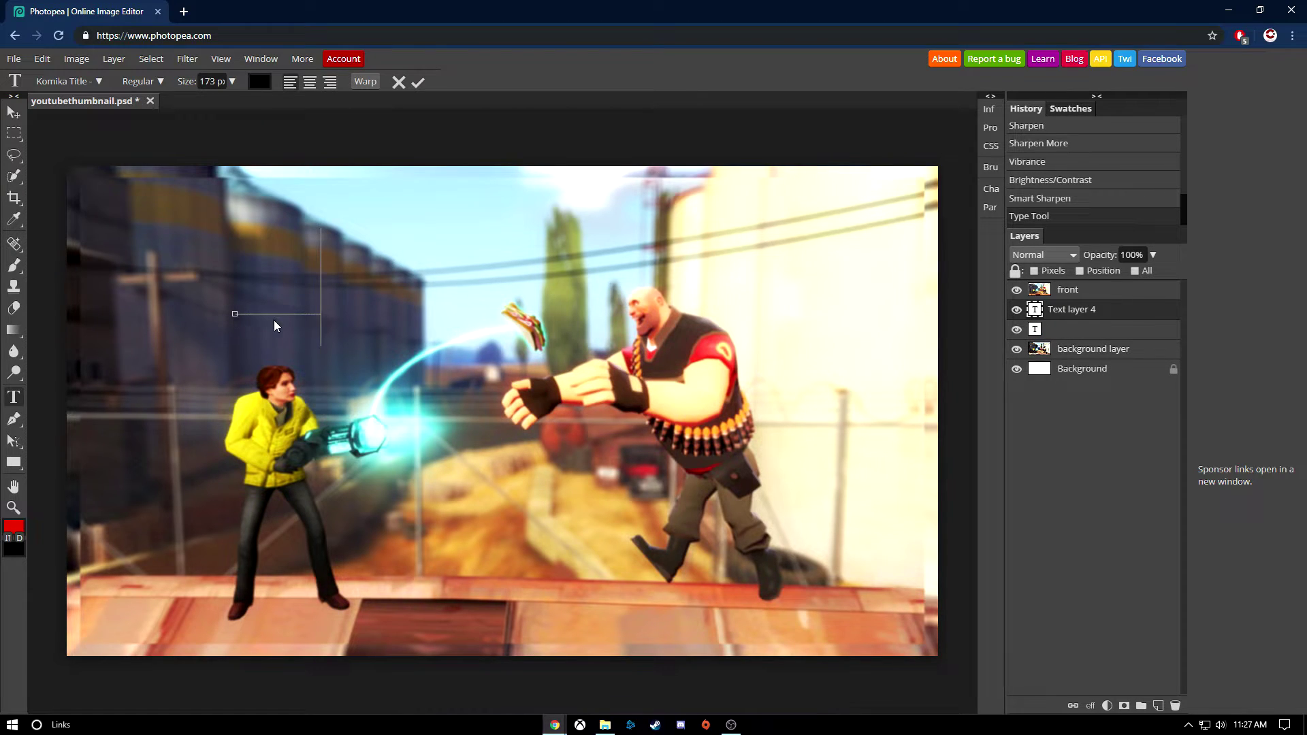
left_click_drag(1090, 312, 1109, 364)
left_click(530, 343)
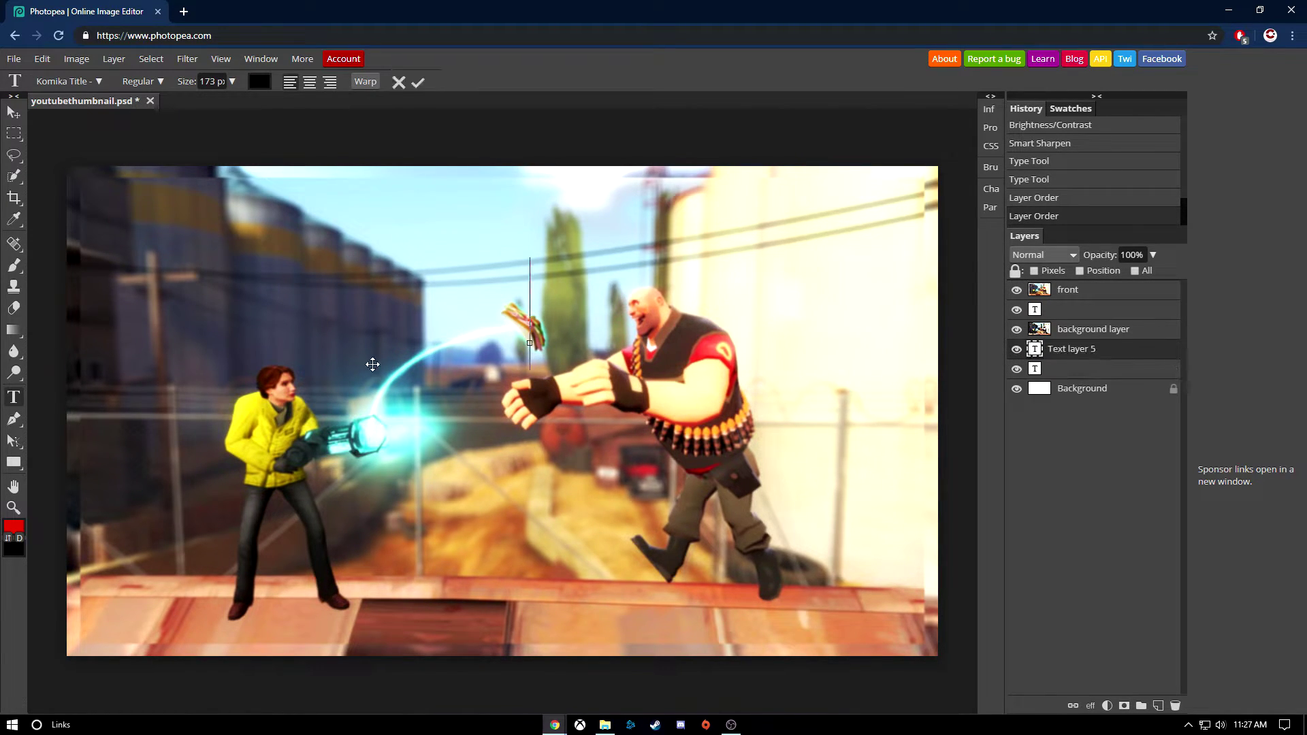
key("Delete")
key("Delete")
left_click(368, 365)
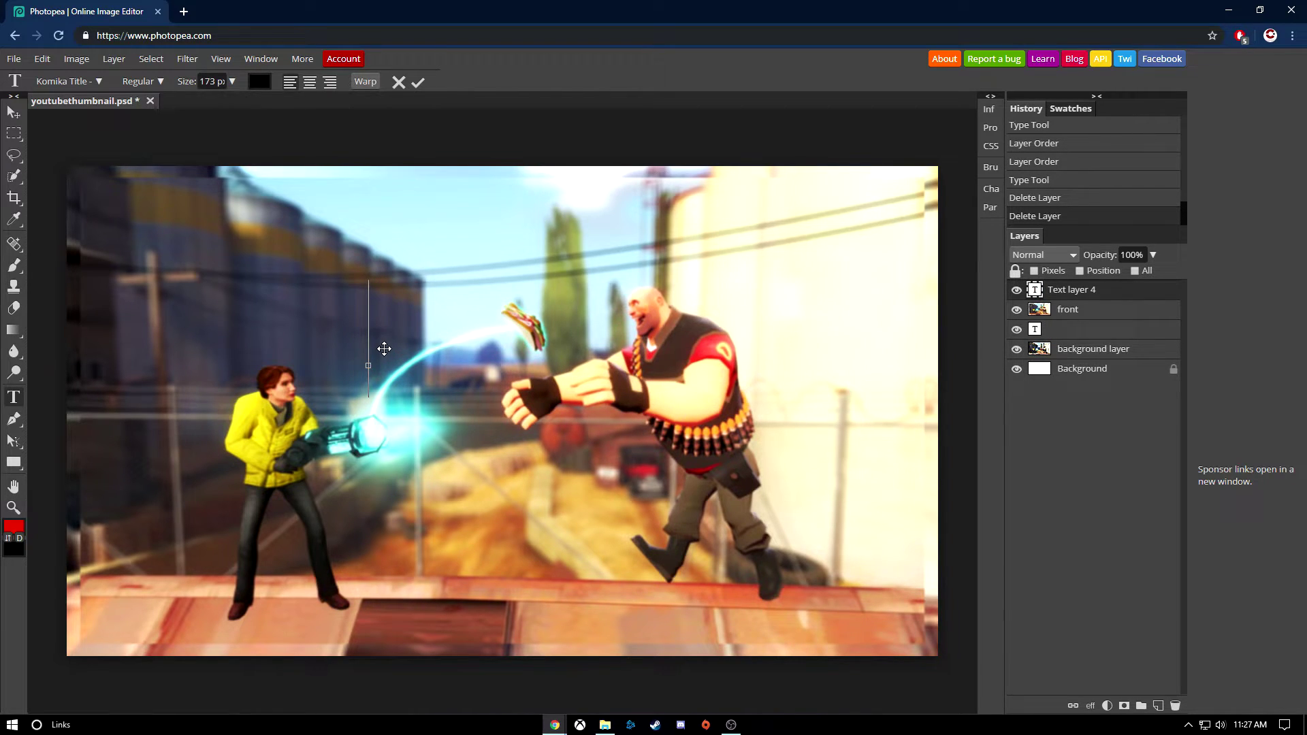
Type the title THUMBNAIL and set its size to 110 px.
type("THUM")
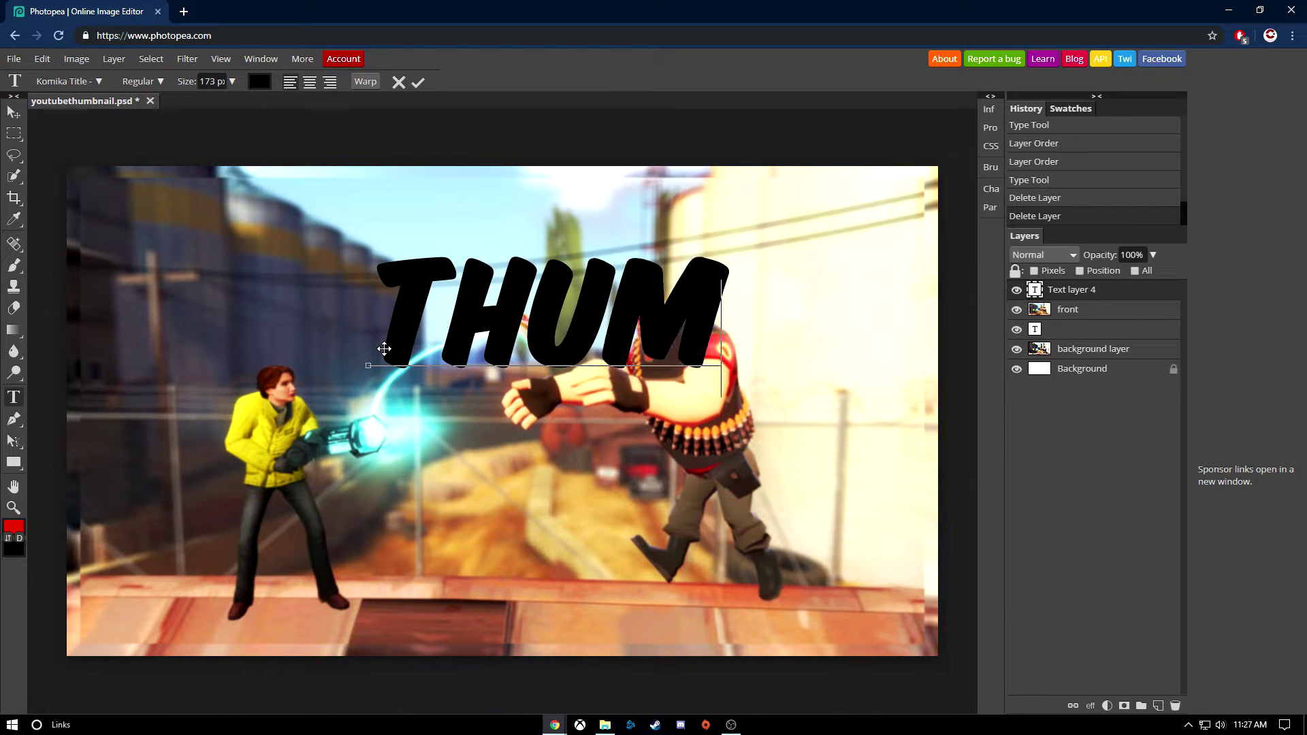
type("BNA")
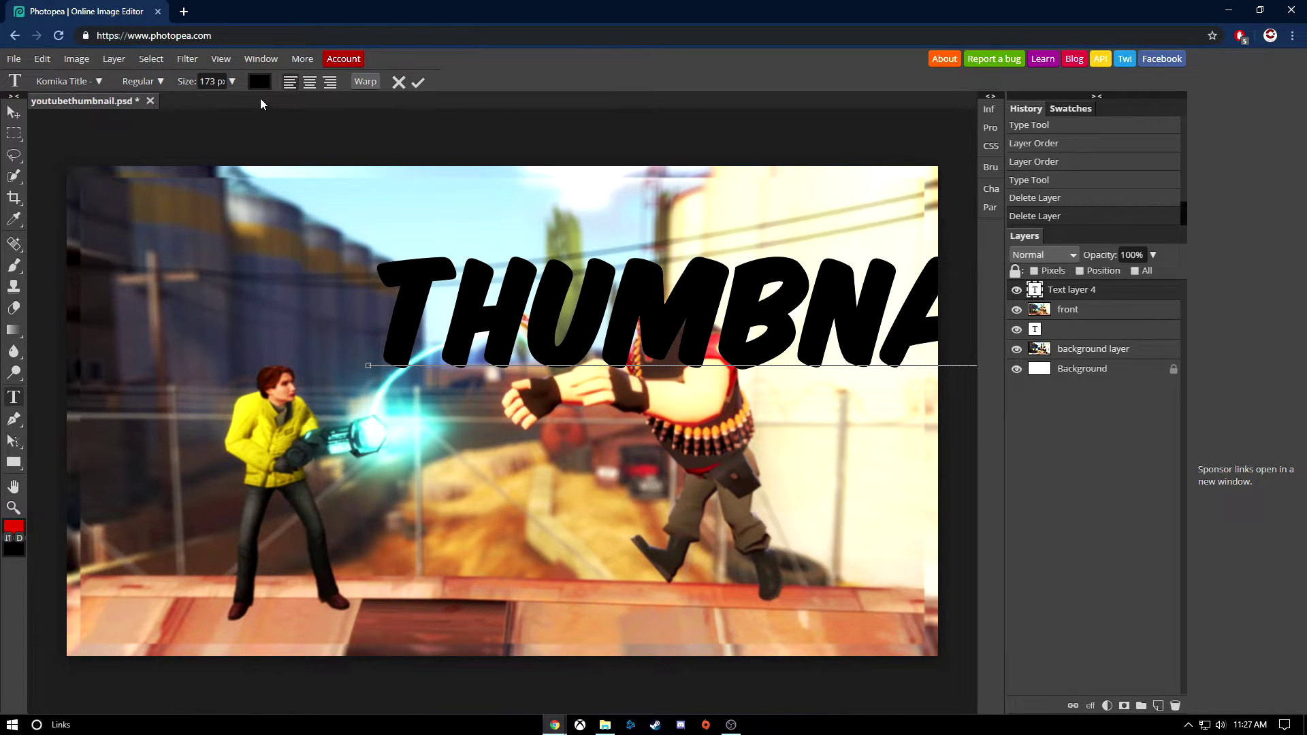
left_click(232, 81)
left_click_drag(227, 107, 222, 107)
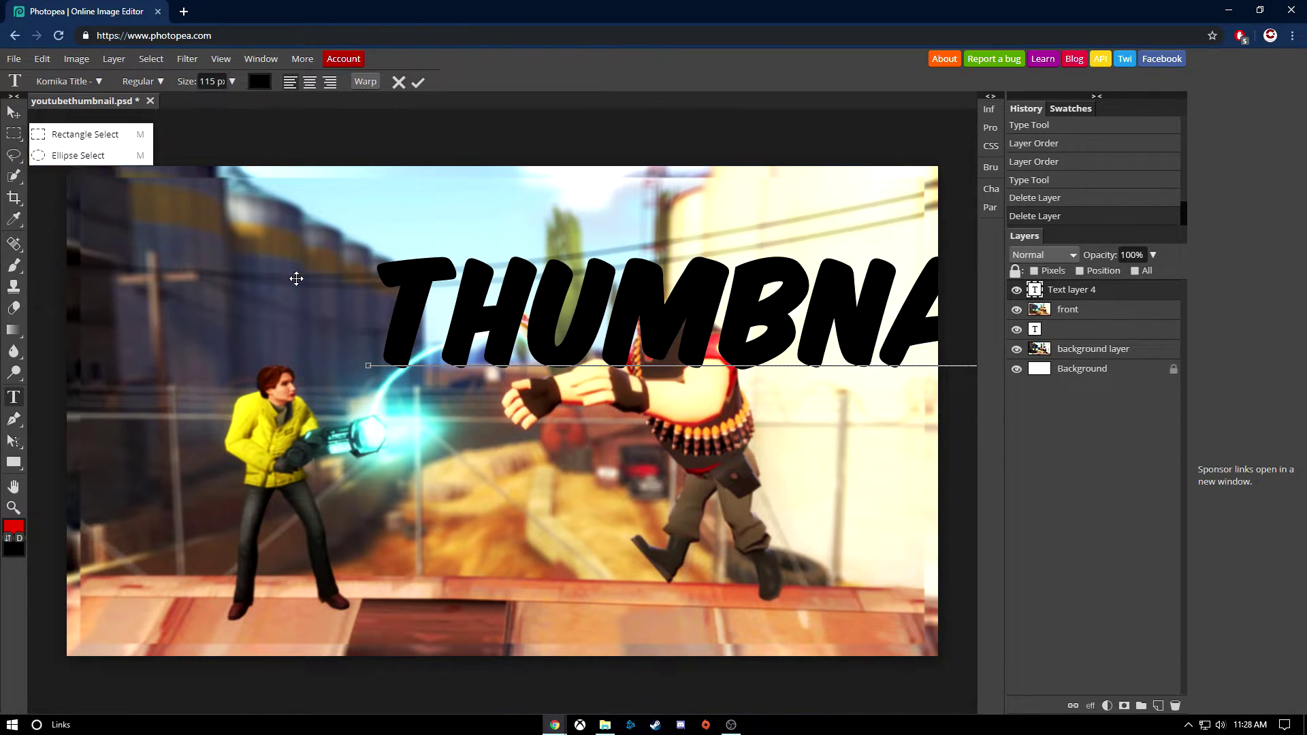
left_click(390, 320)
key("ctrl+a")
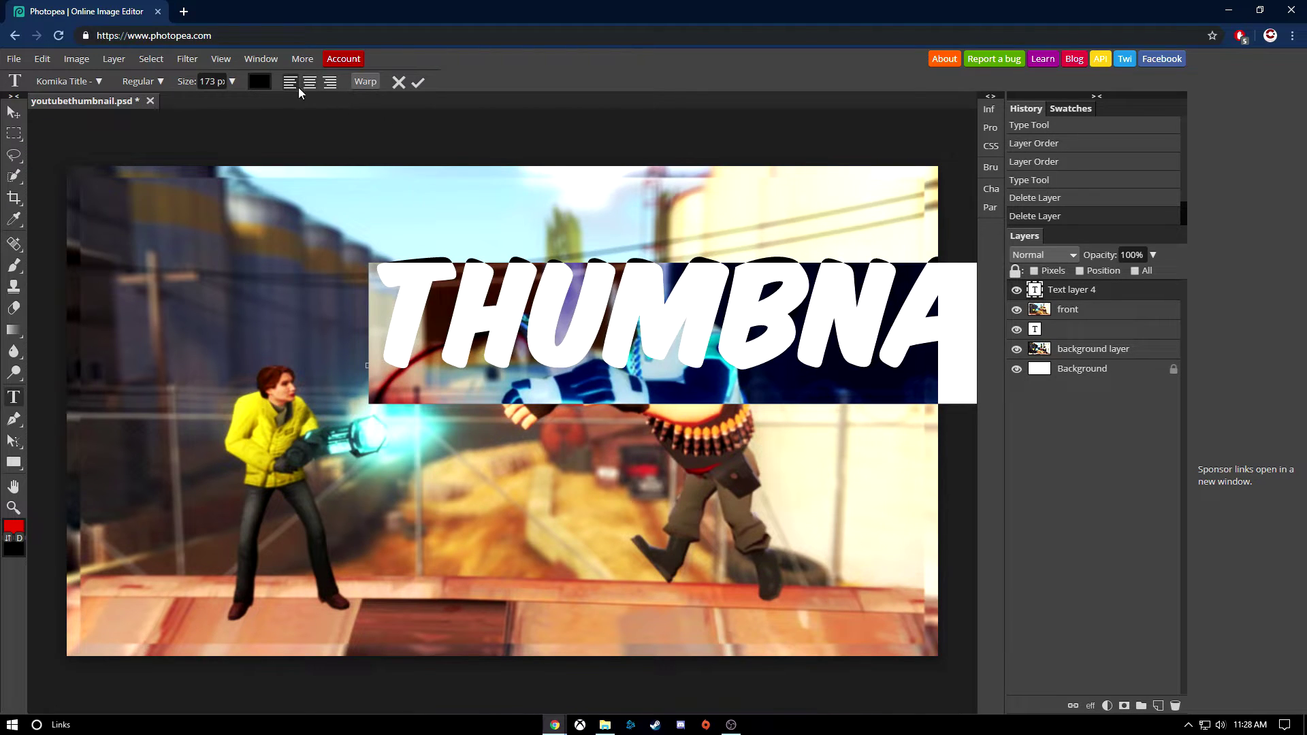
left_click(232, 81)
left_click_drag(220, 105, 219, 107)
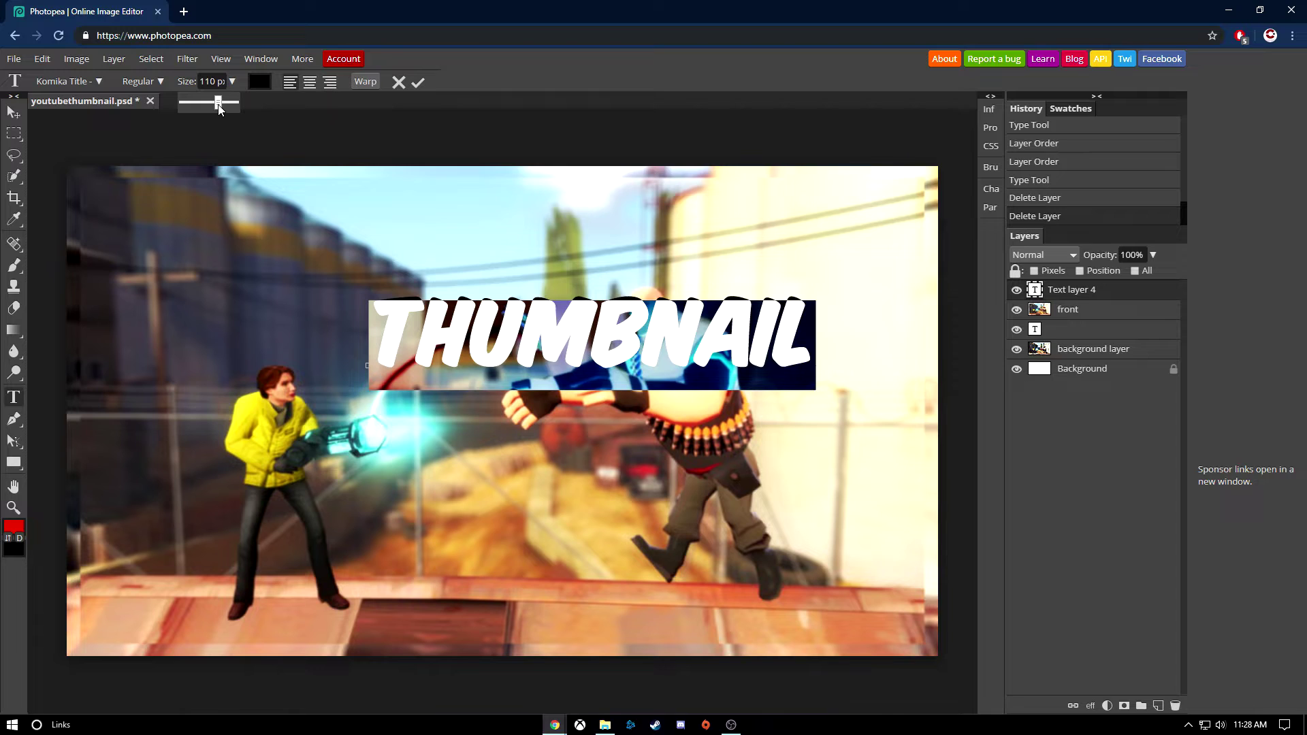
left_click(418, 82)
Move the THUMBNAIL text to the upper-left of the image.
key("v")
left_click_drag(505, 357, 347, 372)
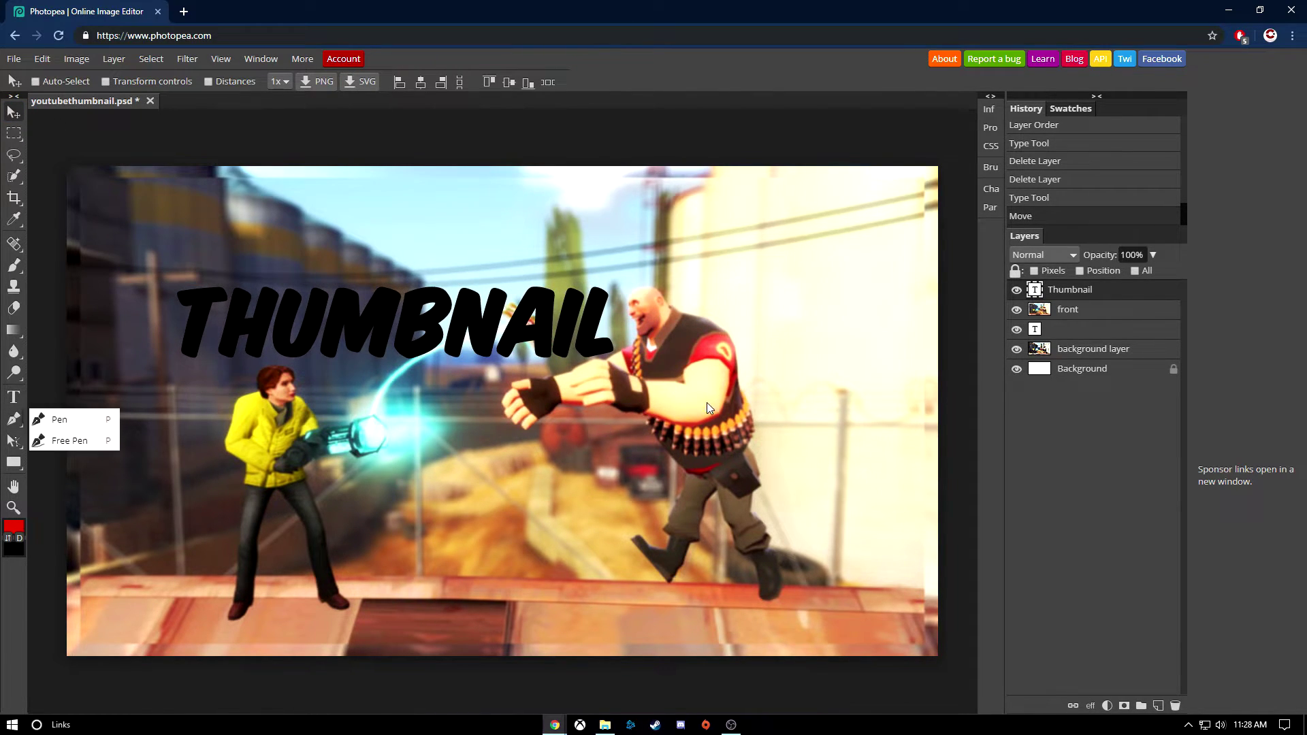
right_click(1065, 291)
left_click(1096, 322)
left_click_drag(503, 393, 688, 488)
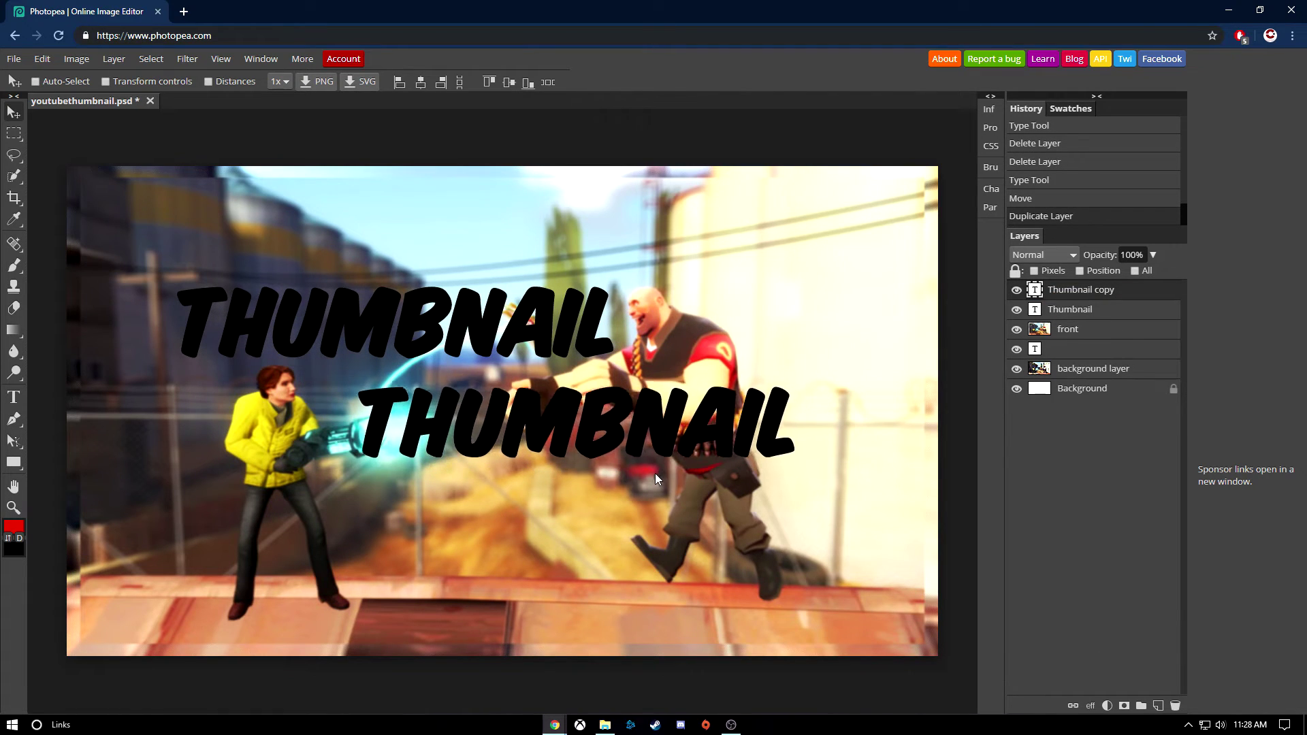
left_click(14, 398)
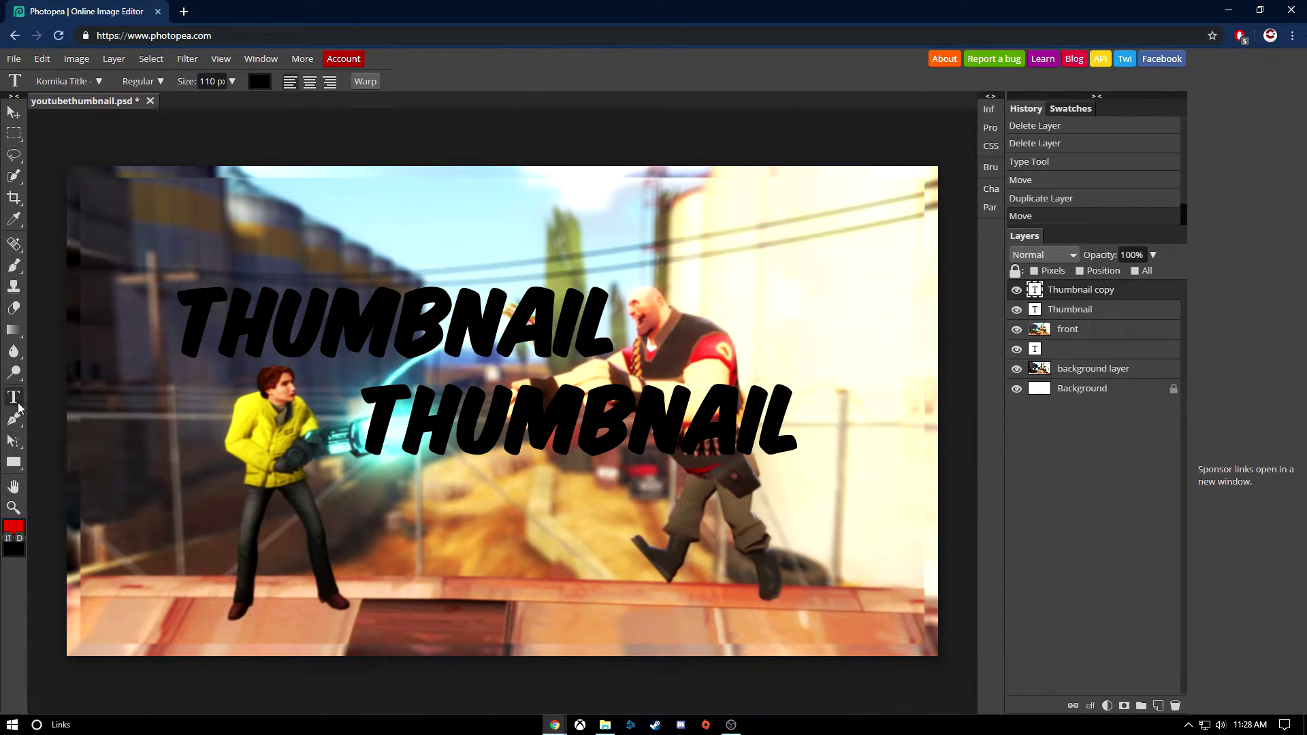
left_click_drag(355, 429, 824, 430)
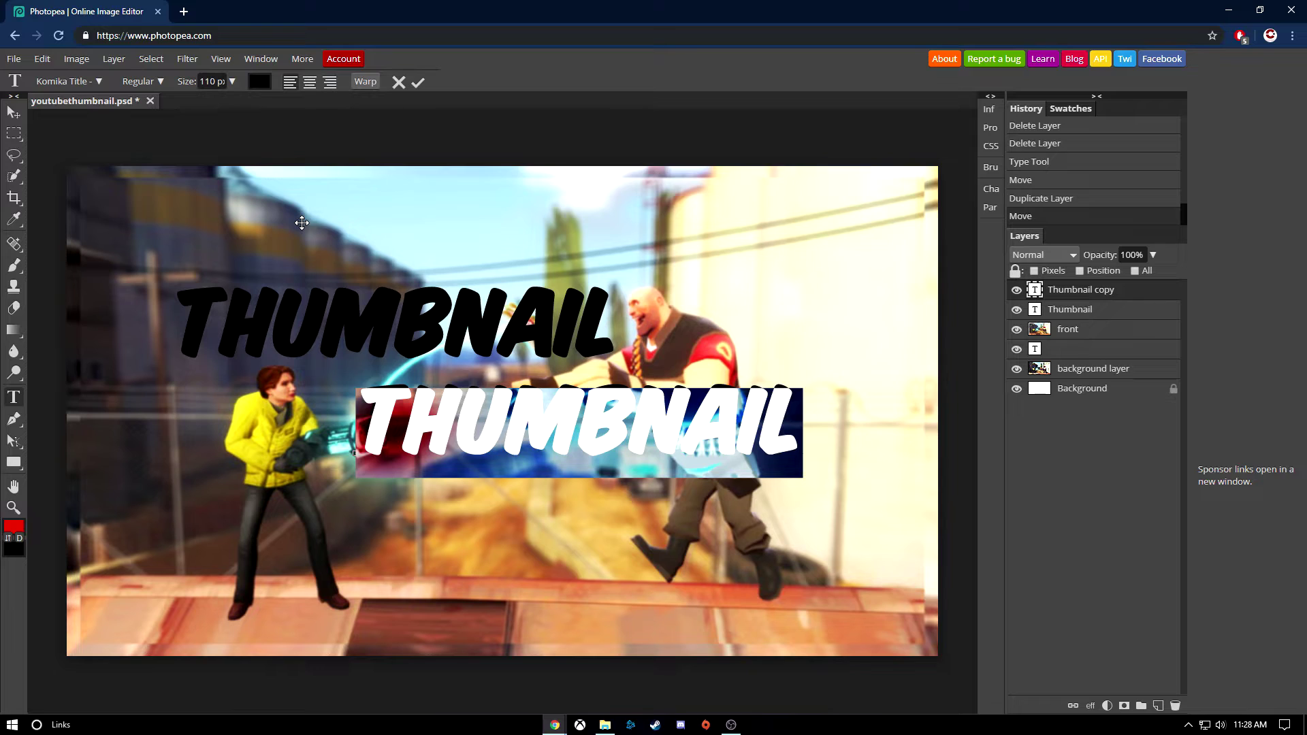
type("TUTORIAL")
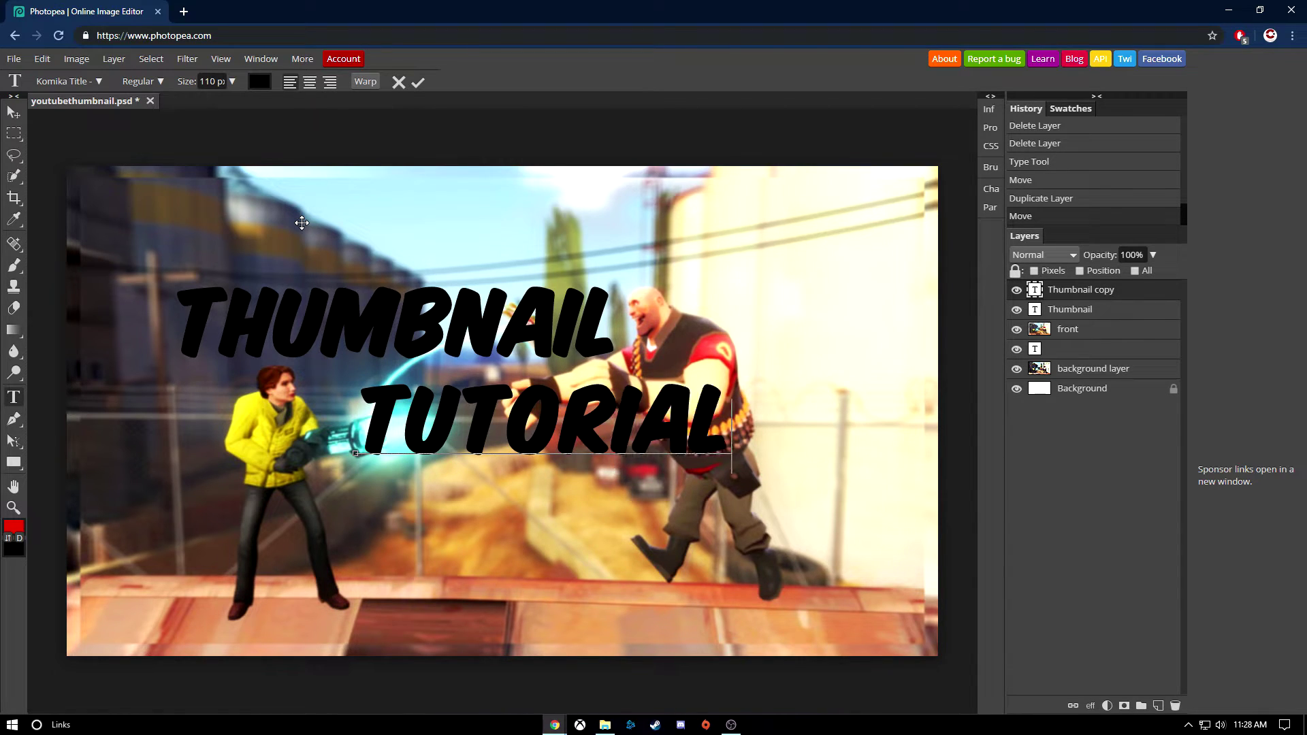
left_click(418, 83)
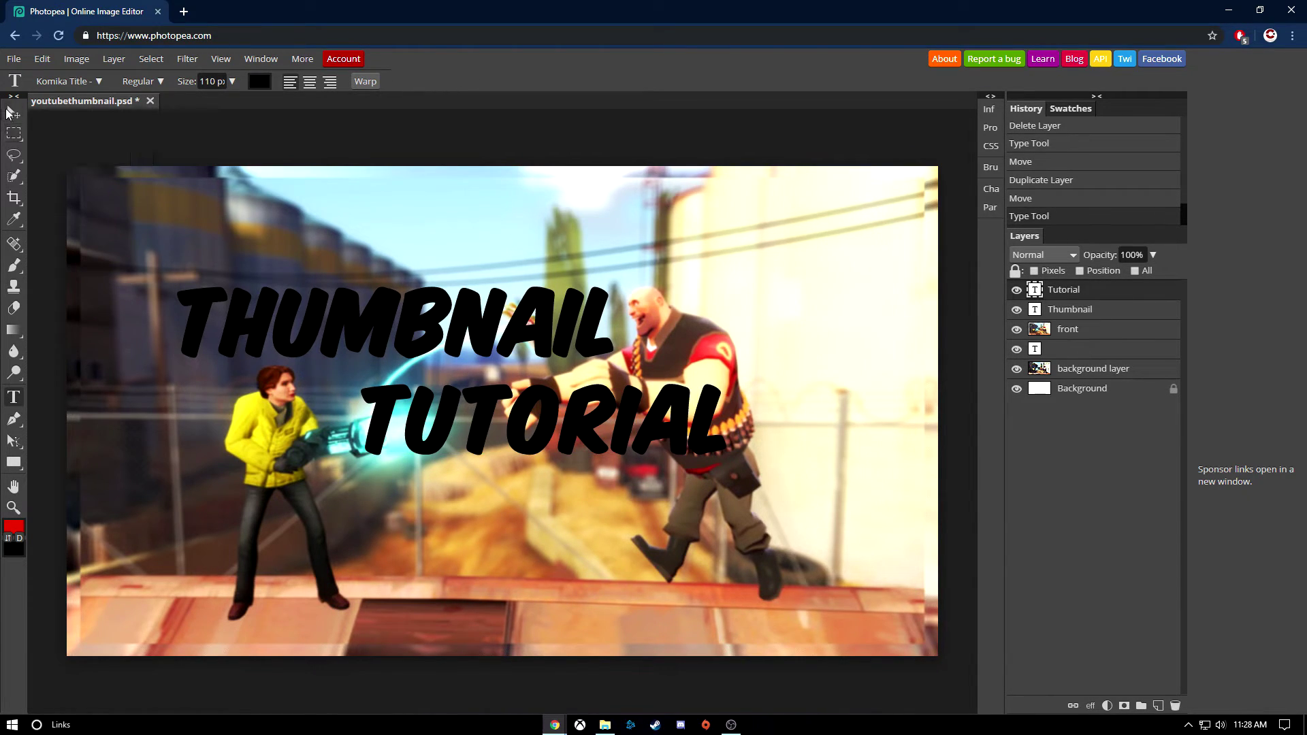
left_click(9, 113)
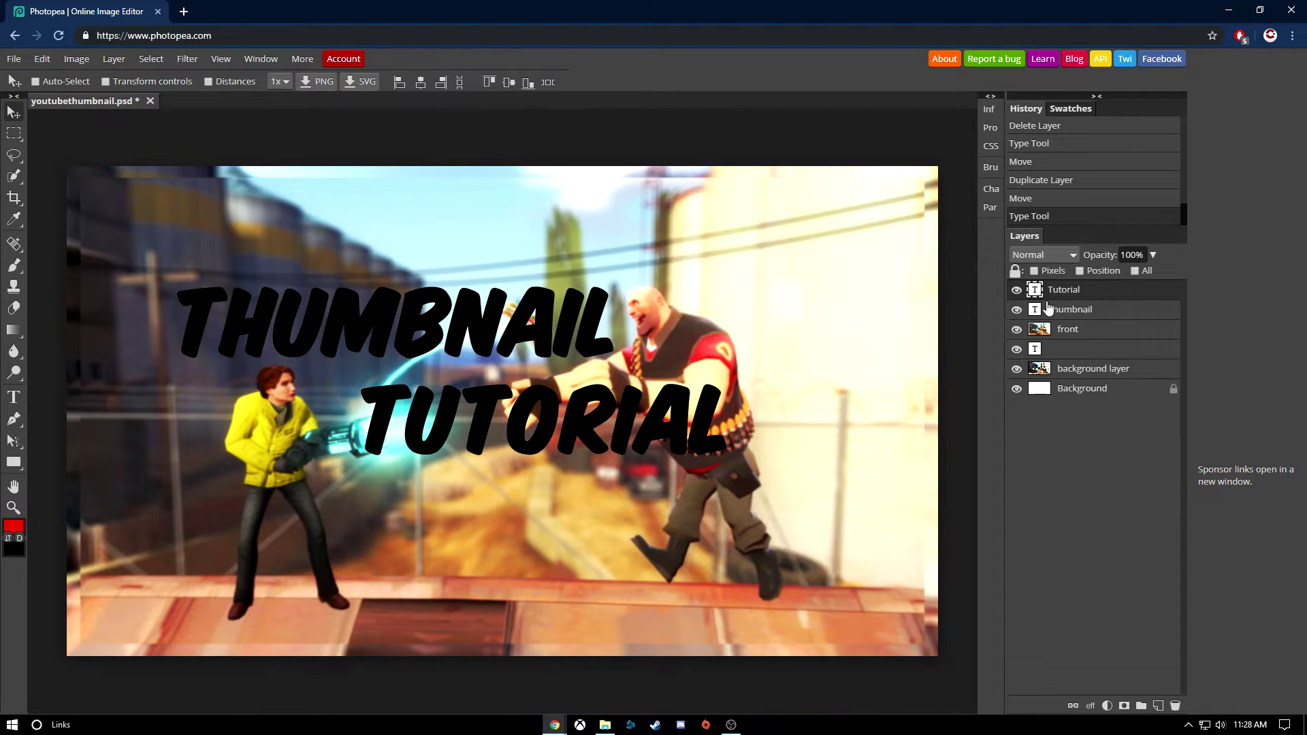
right_click(1098, 295)
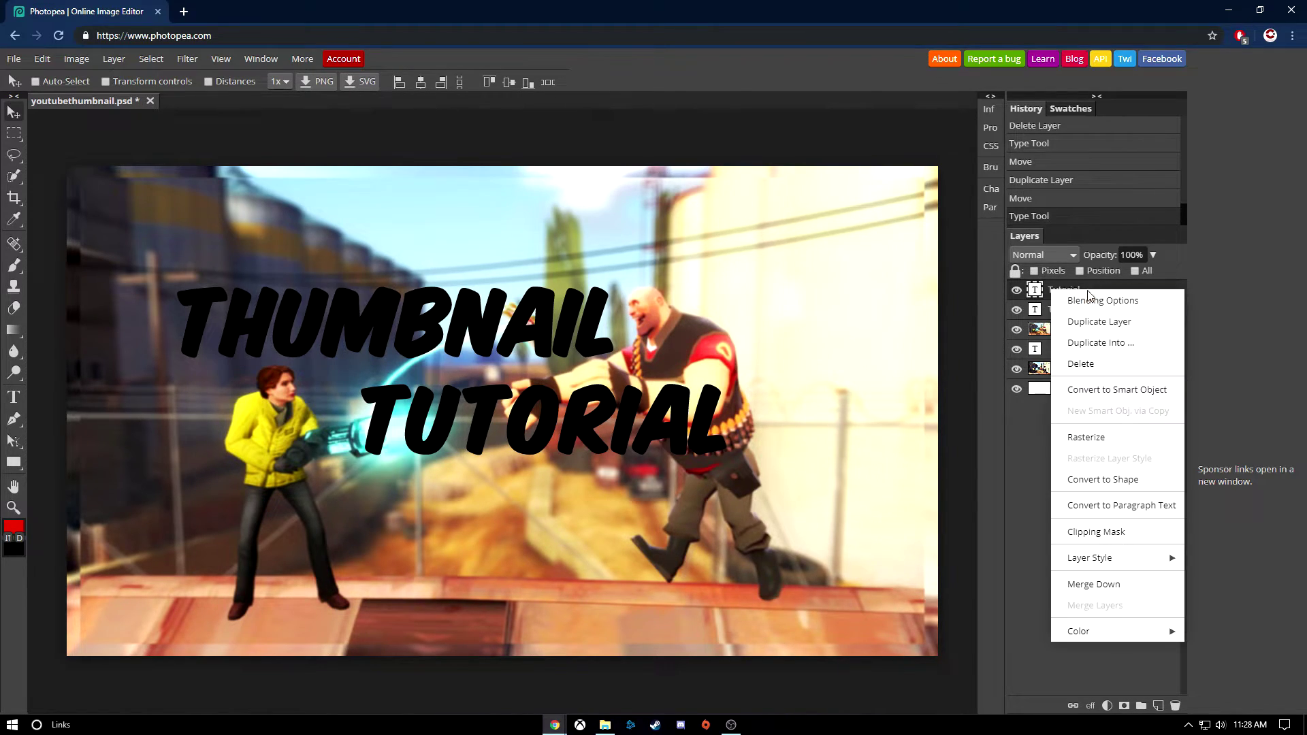
left_click(1082, 363)
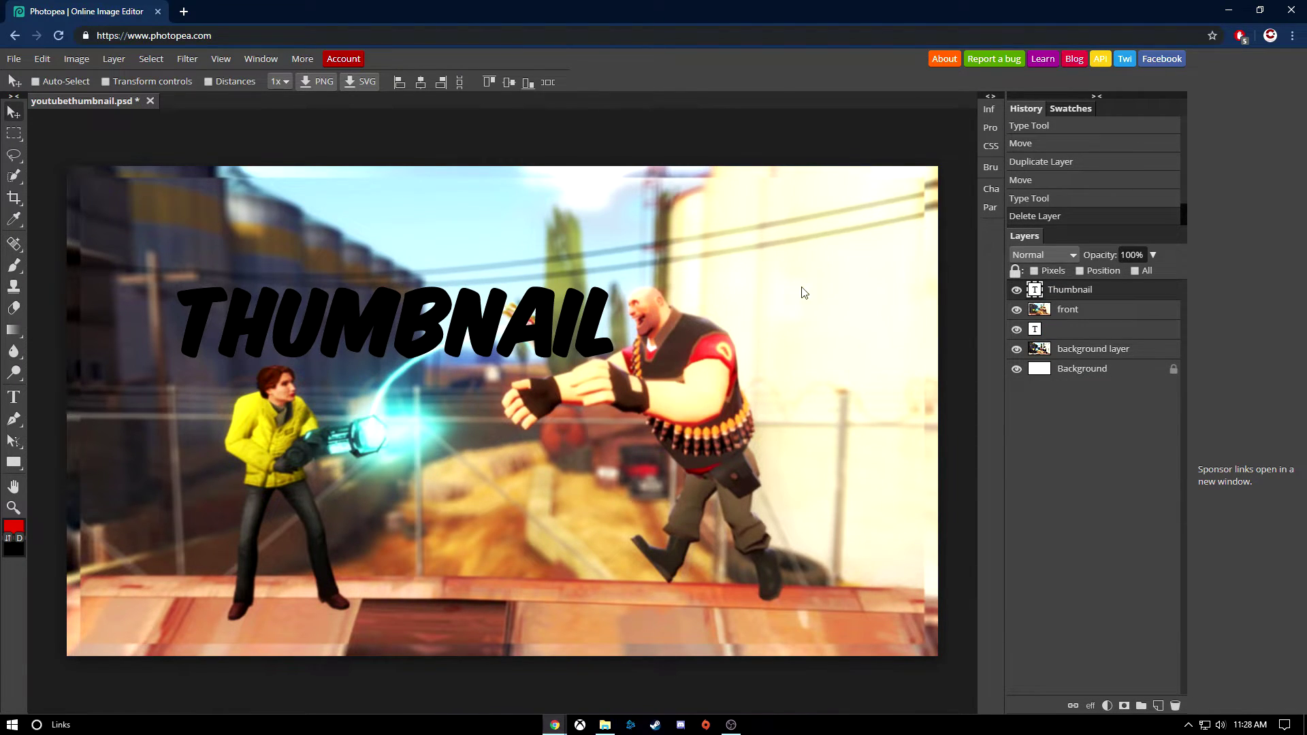
Centre the THUMBNAIL title and give it a gradient overlay instead of a colour overlay.
left_click_drag(493, 356, 600, 419)
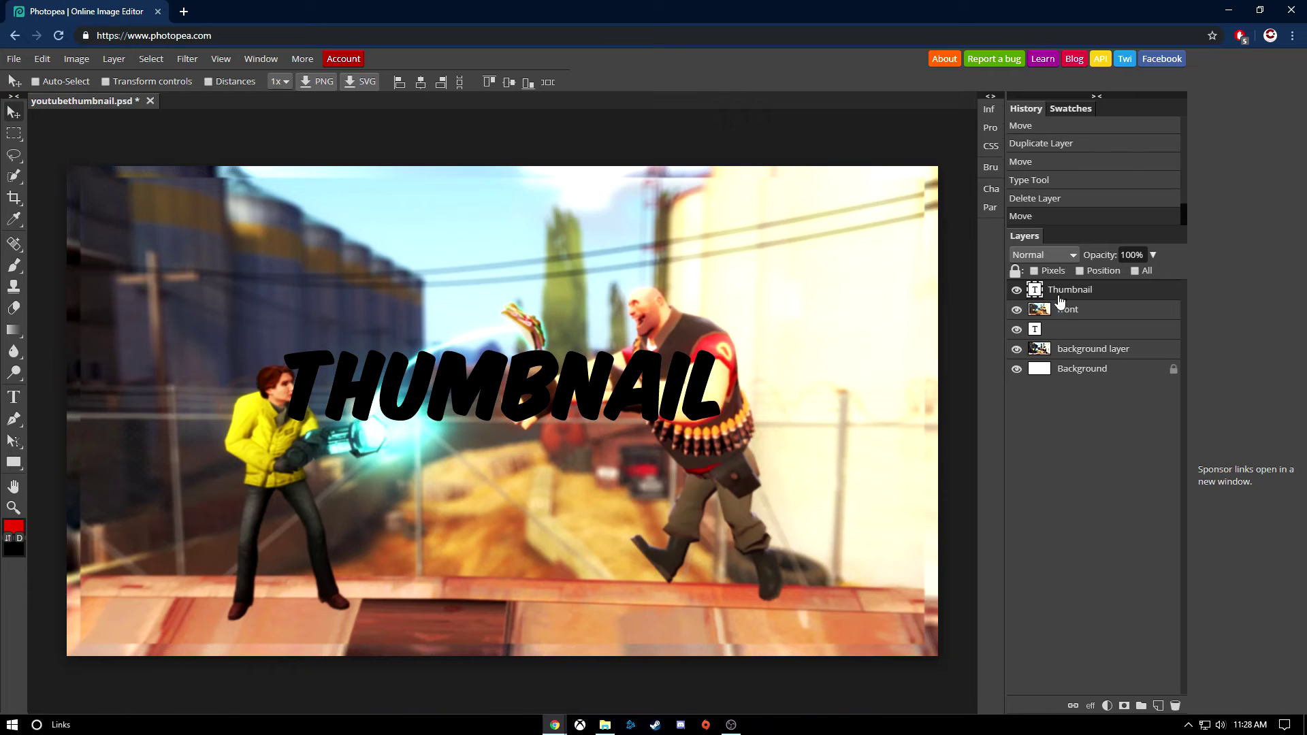
double_click(1154, 294)
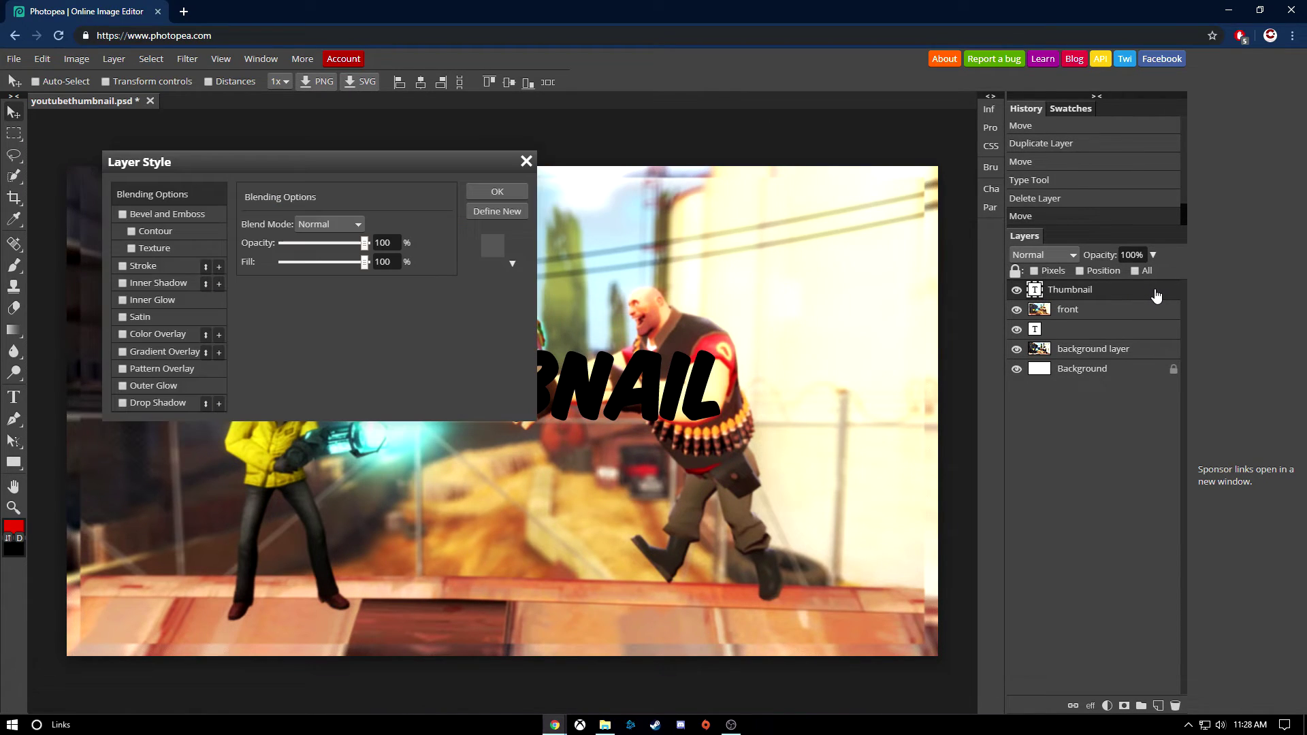
left_click(123, 334)
left_click(123, 334)
left_click(125, 352)
left_click(157, 352)
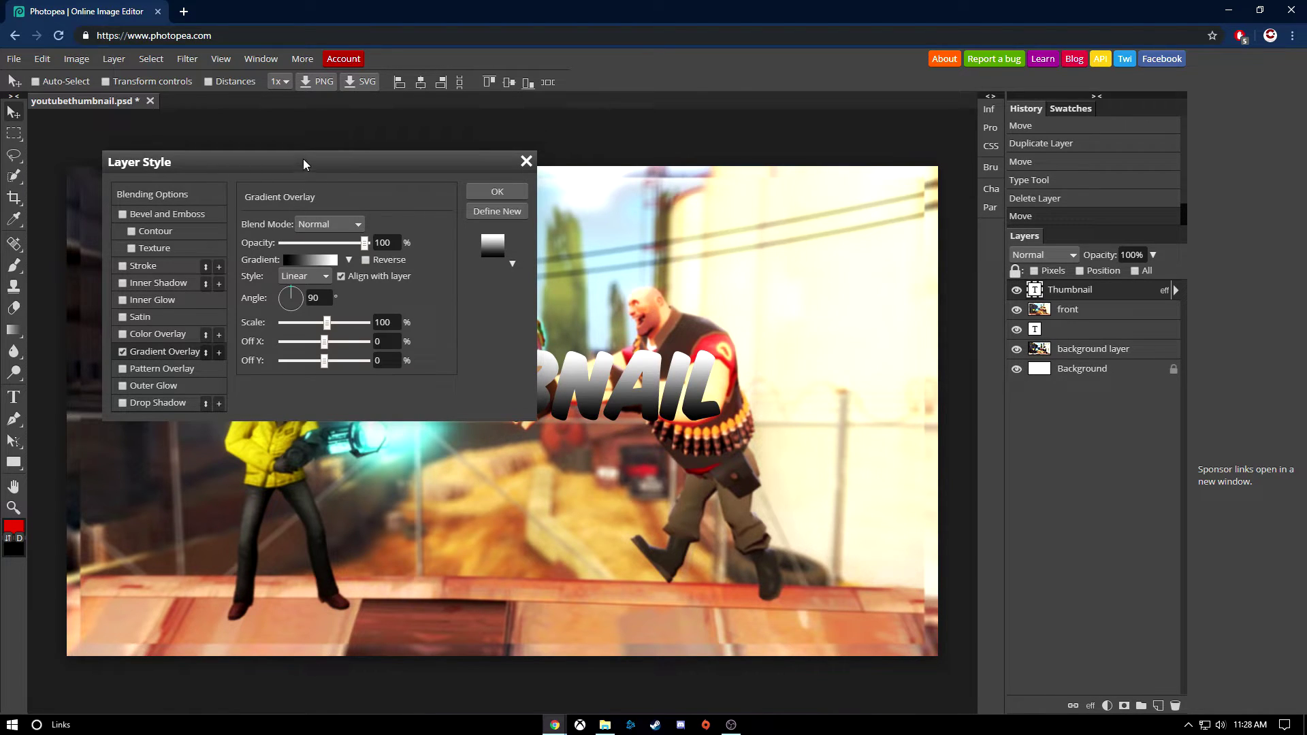
Scale the gradient overlay to 154% and enable an inner glow.
left_click_drag(303, 161, 1037, 101)
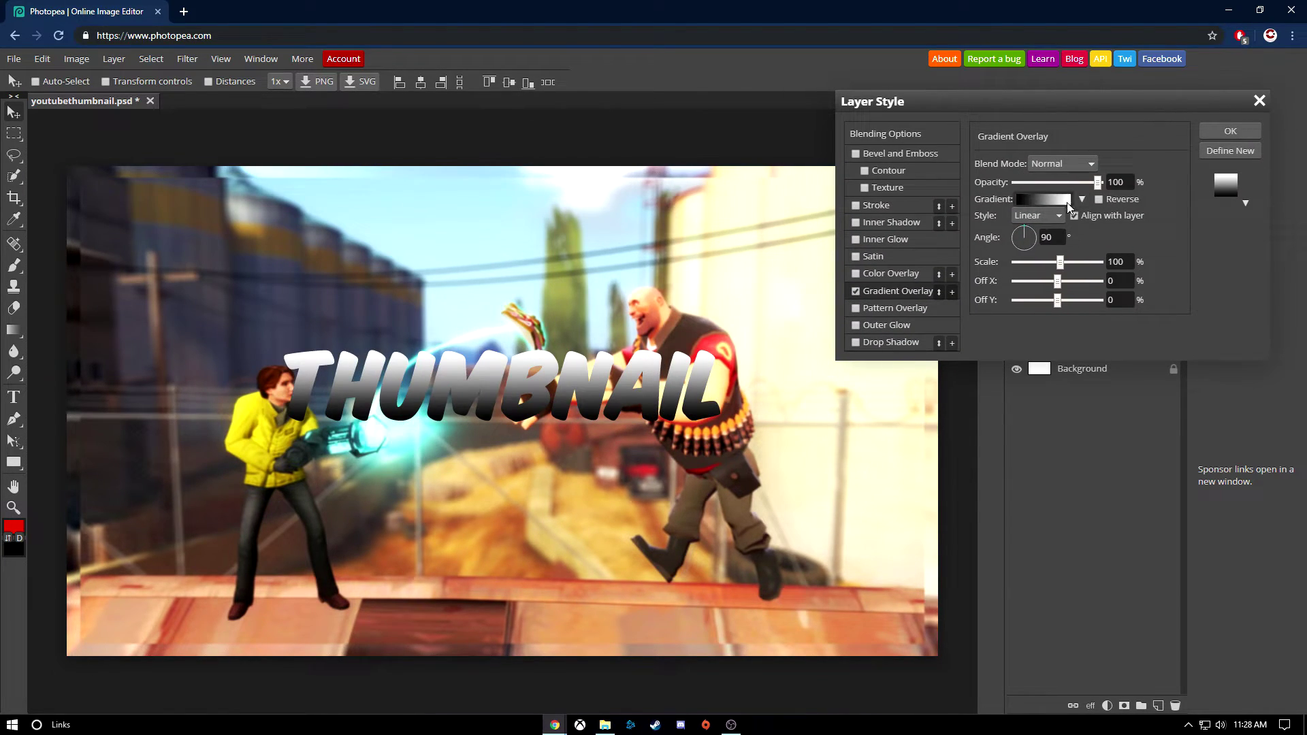
left_click(1042, 199)
left_click(378, 393)
left_click_drag(1066, 267, 1070, 269)
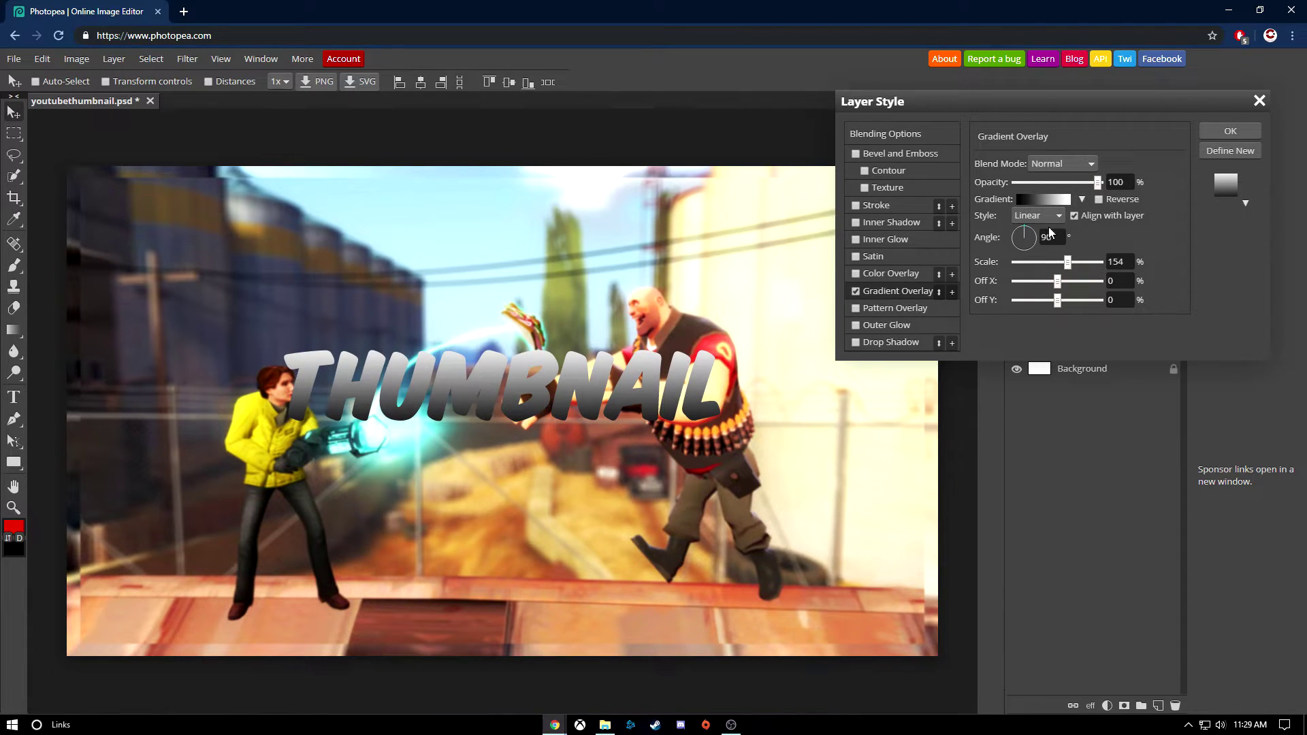
left_click(860, 241)
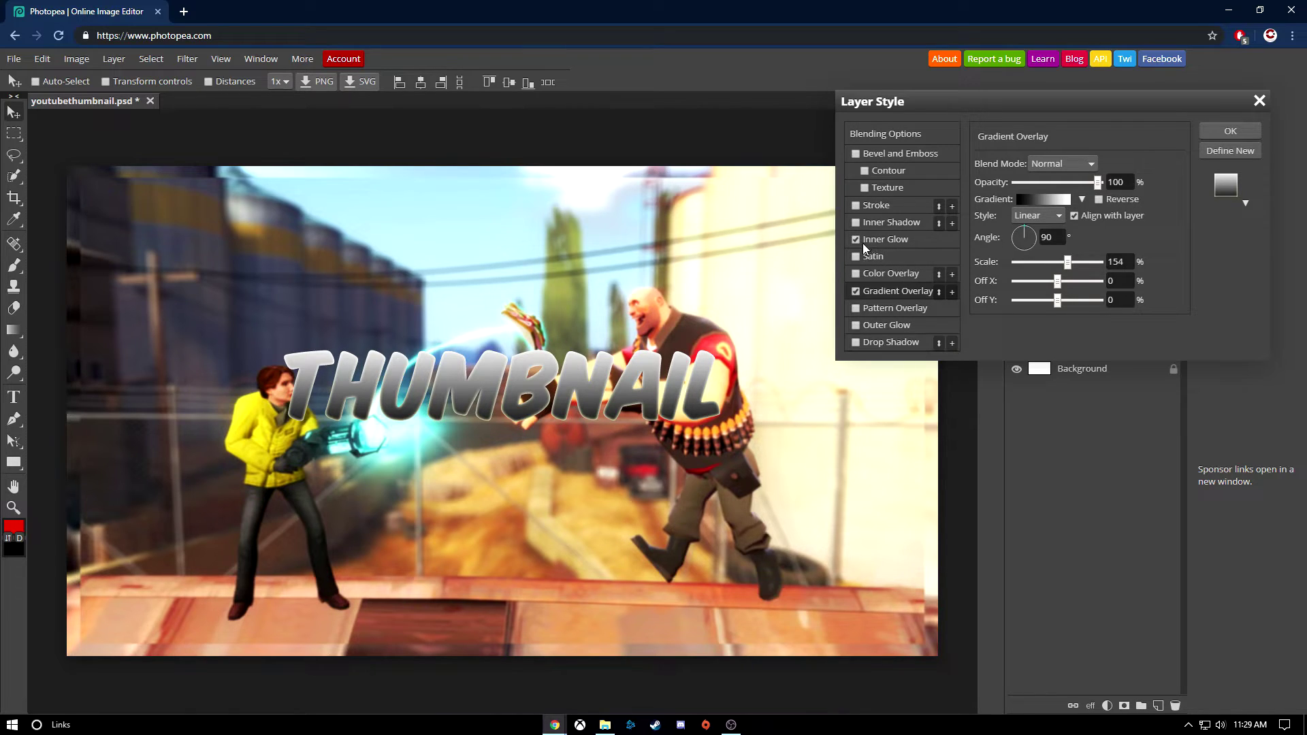
Set the inner glow to Normal blend mode, white colour, higher opacity and 15% spread.
left_click(888, 241)
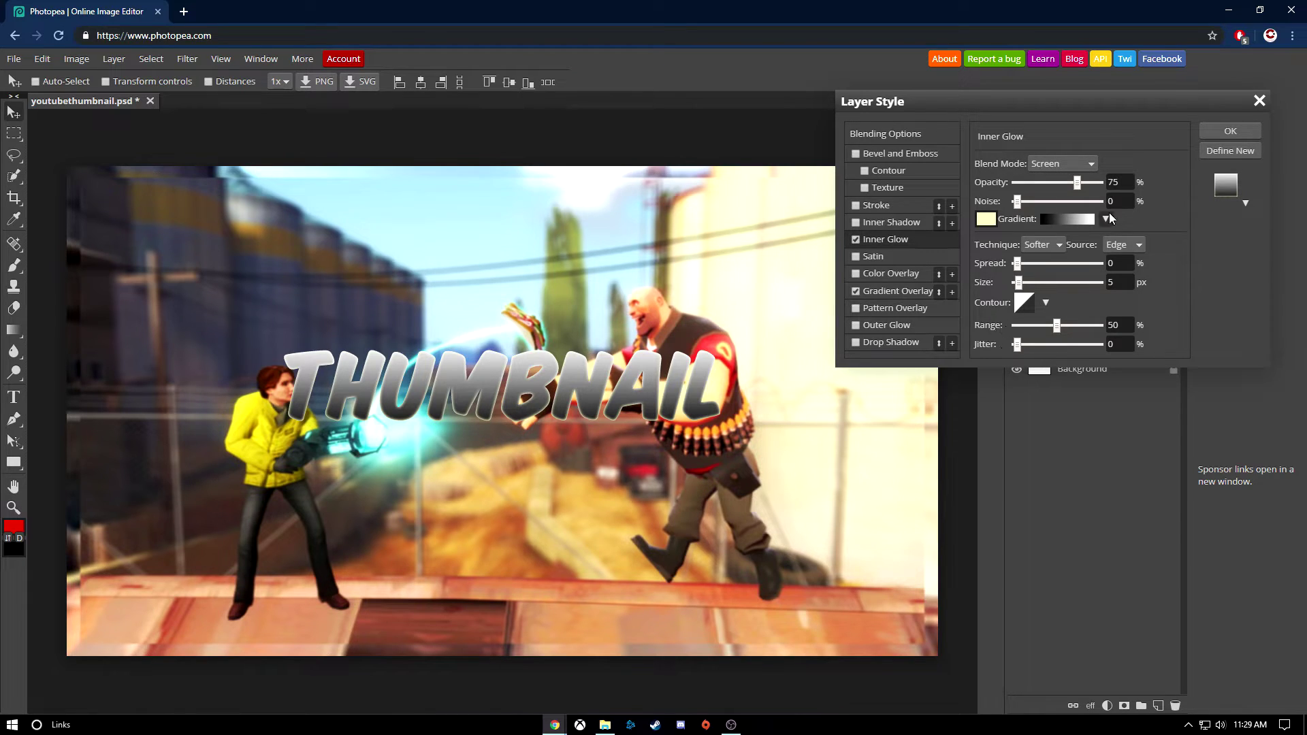
left_click(1059, 162)
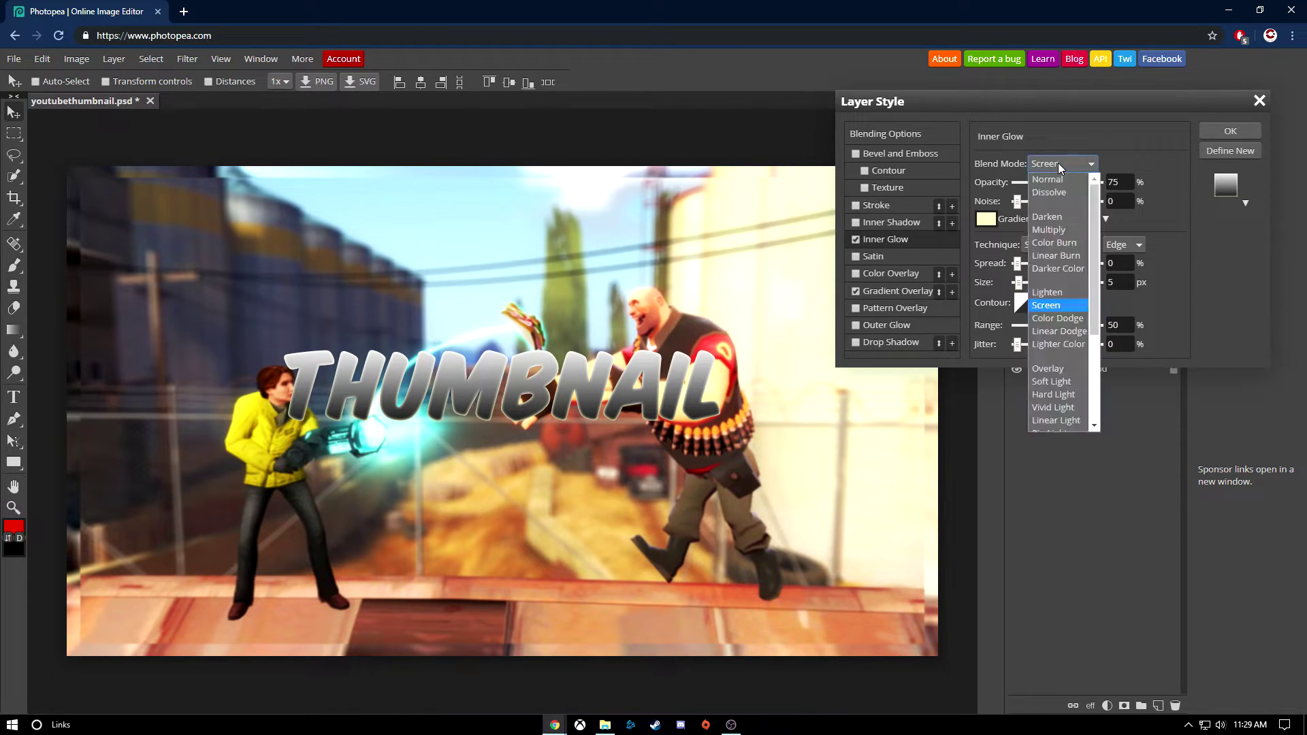
left_click(1062, 181)
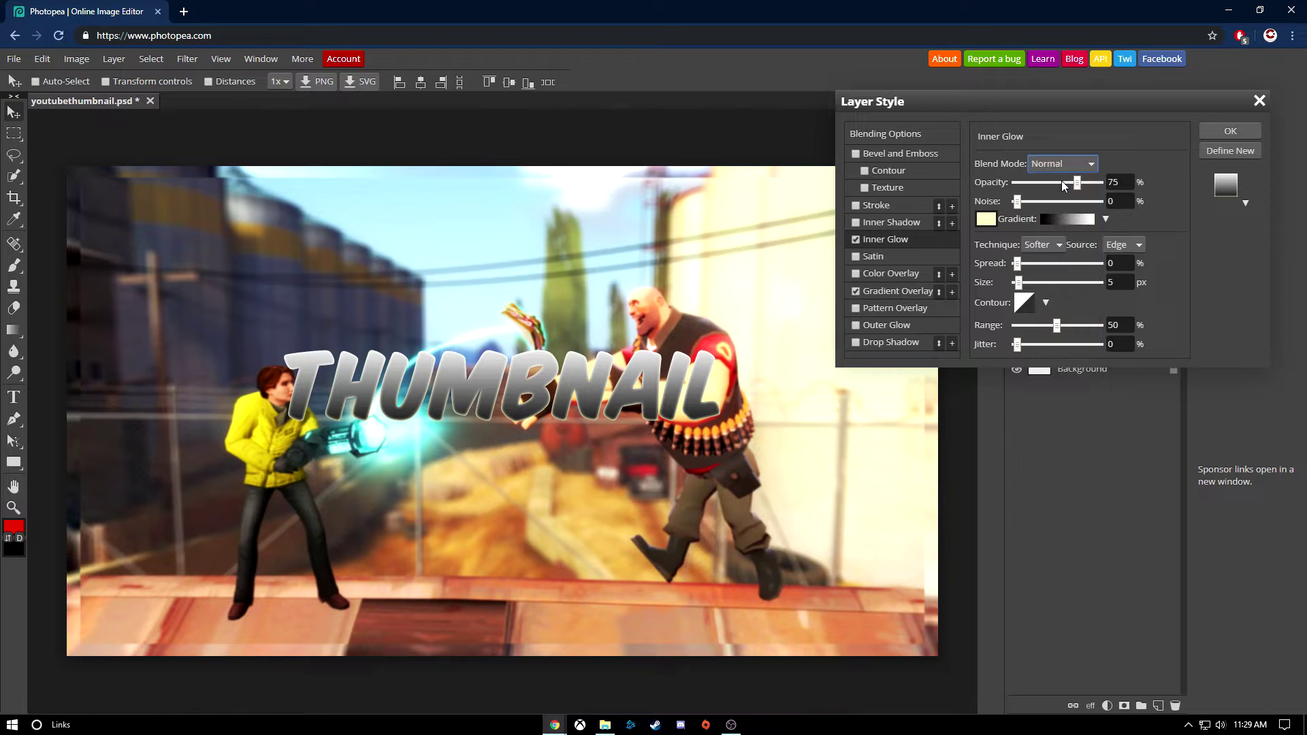
left_click(986, 219)
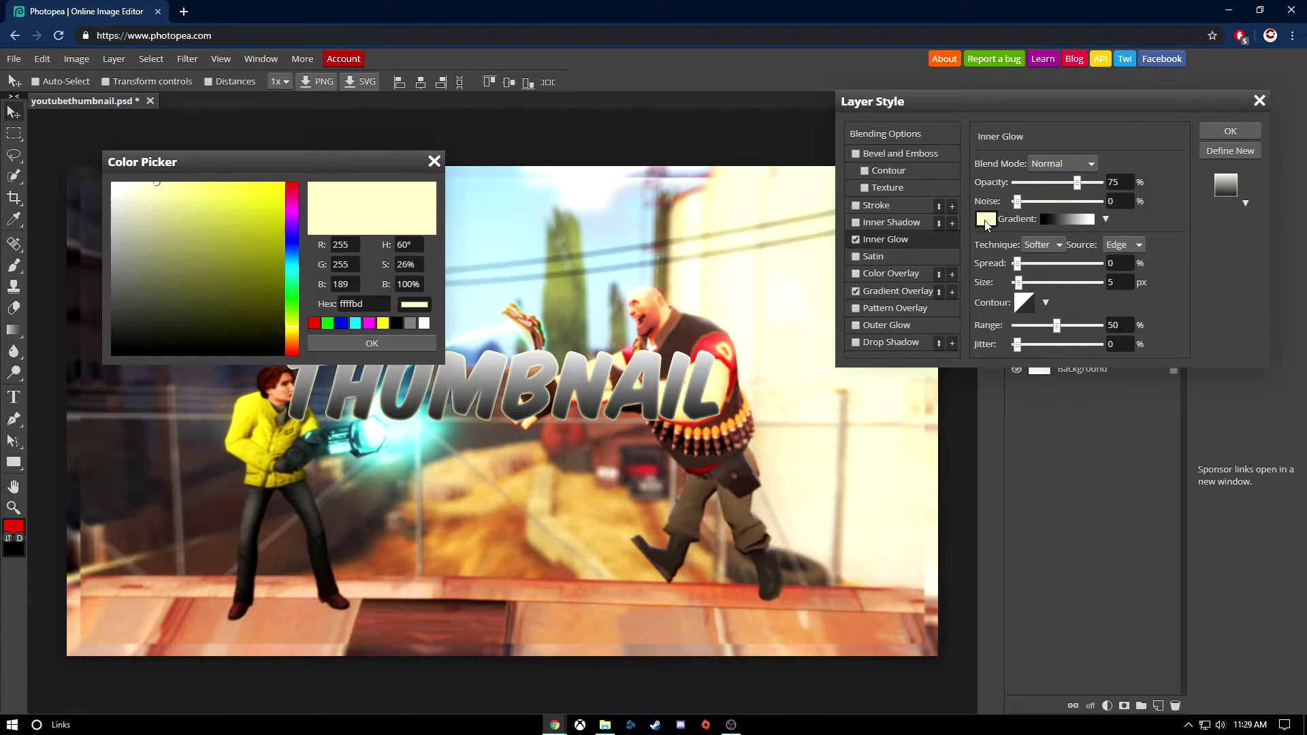
left_click(372, 343)
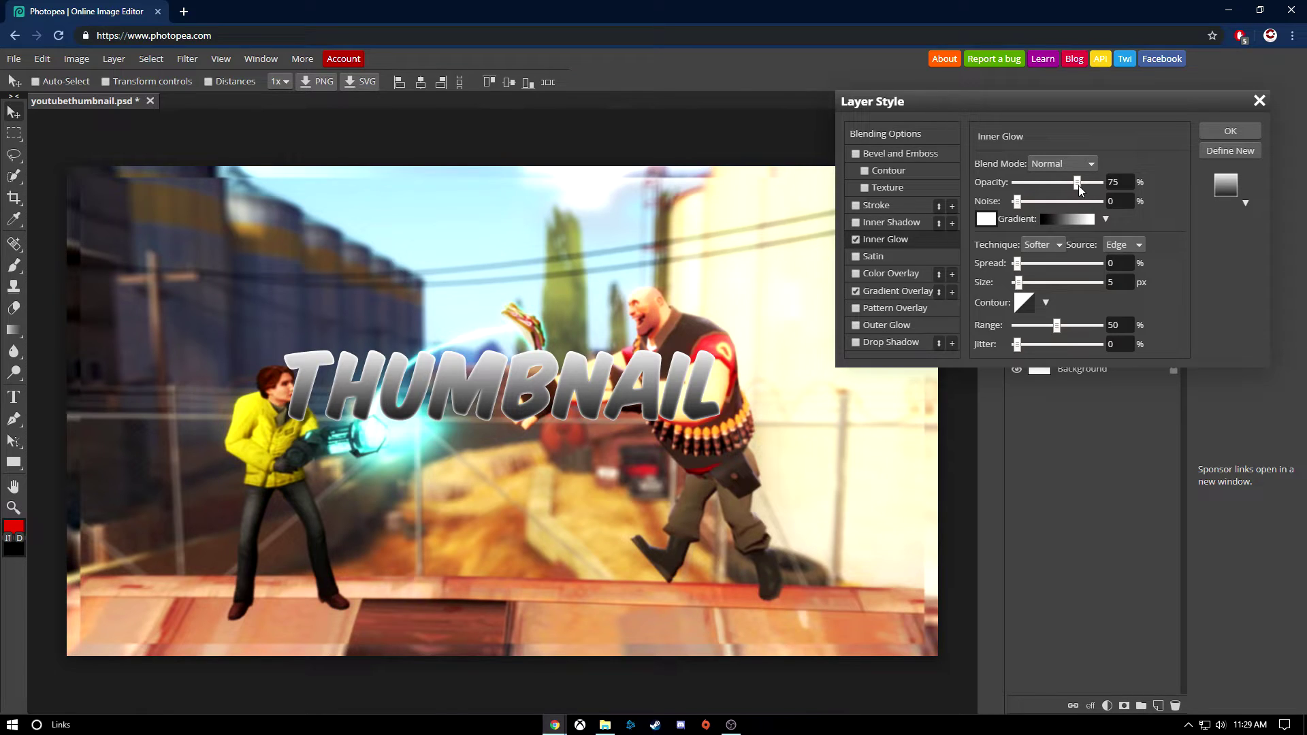
left_click_drag(1083, 185, 1096, 192)
left_click_drag(1023, 265, 1030, 287)
Reduce the inner glow spread to 10%, keep it white, and enable a red stroke.
left_click(1043, 217)
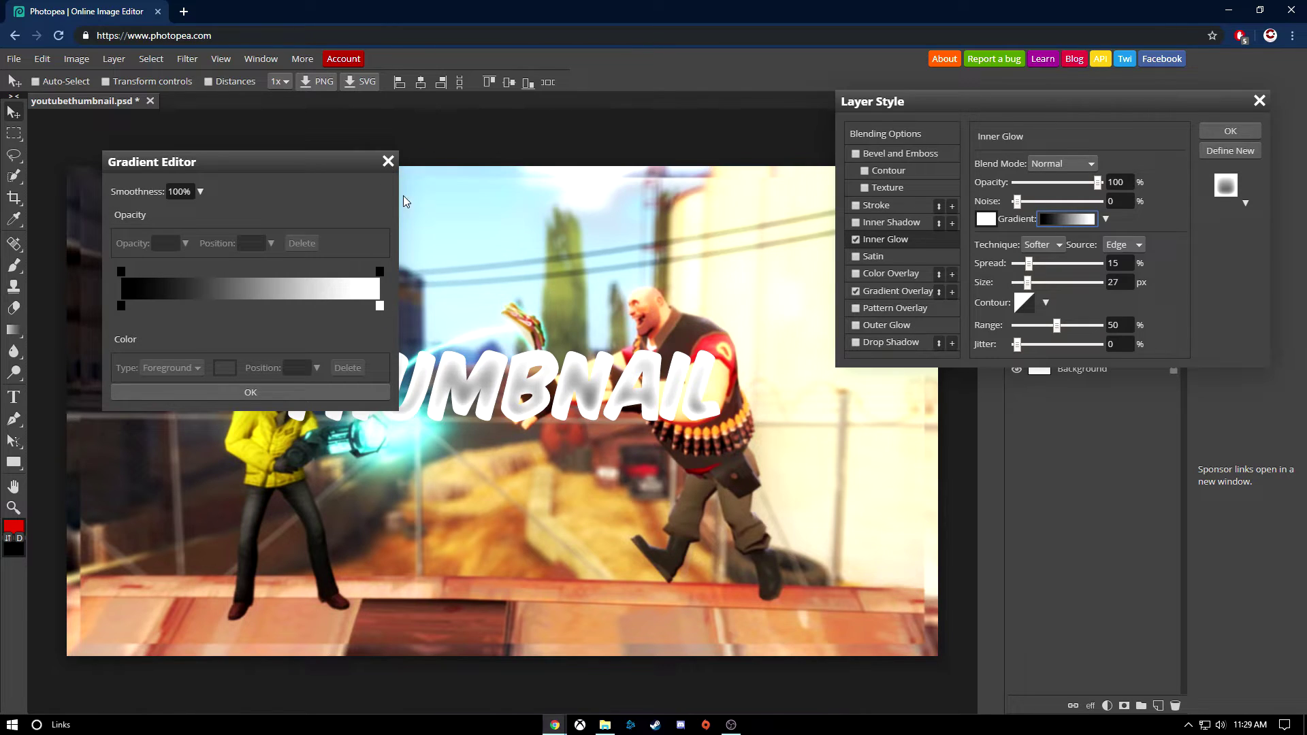
left_click(389, 162)
left_click(1058, 217)
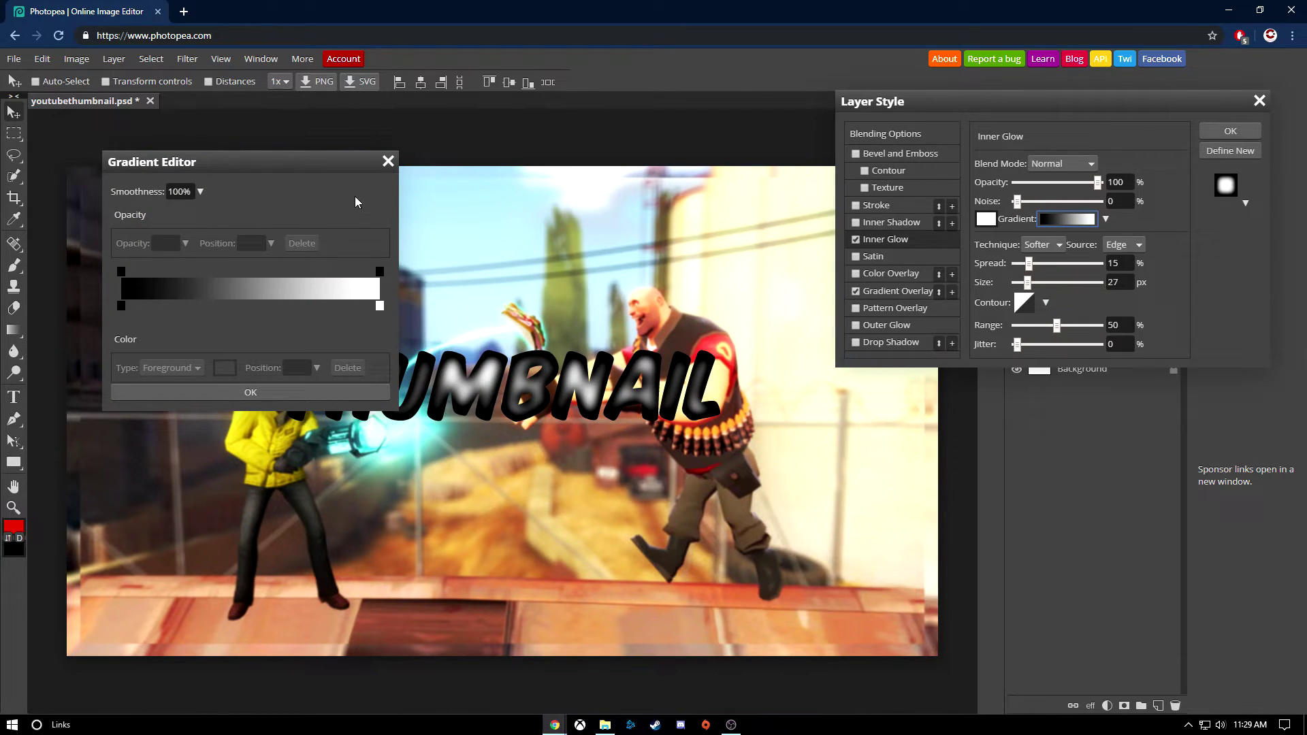
left_click(388, 161)
left_click(988, 221)
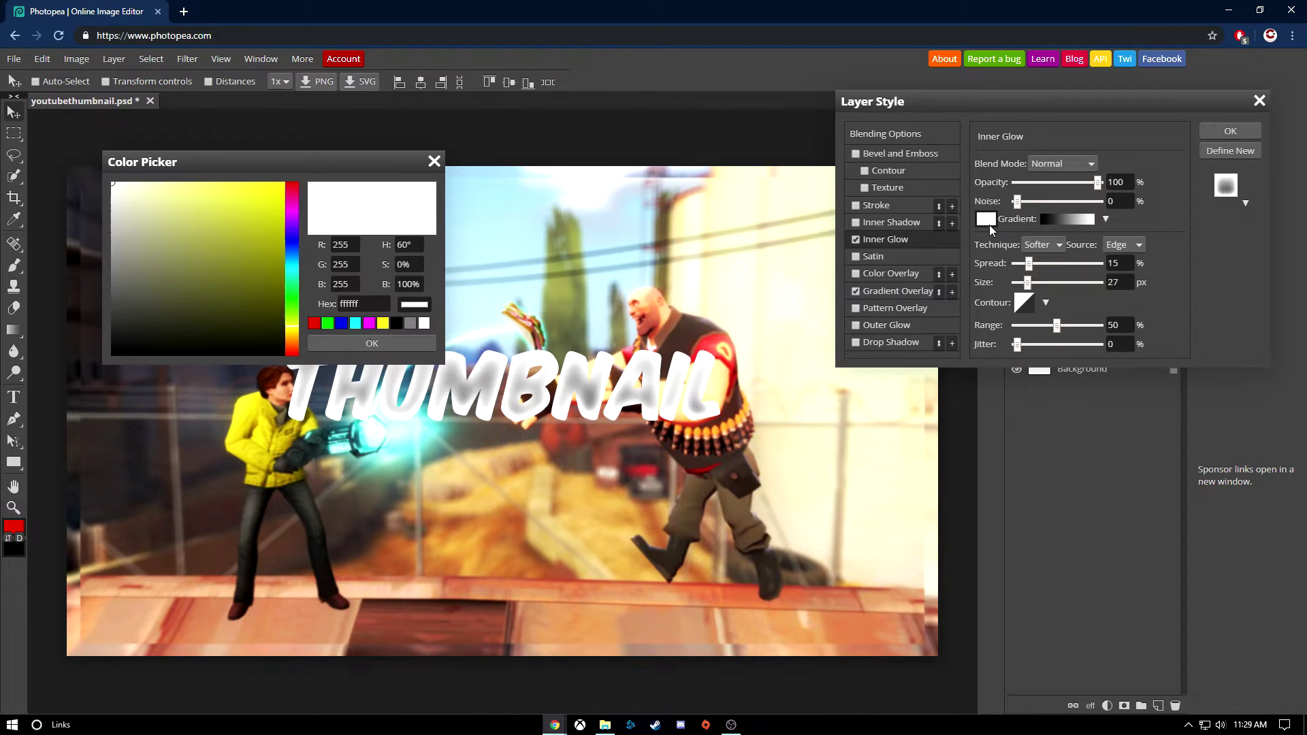
left_click(434, 161)
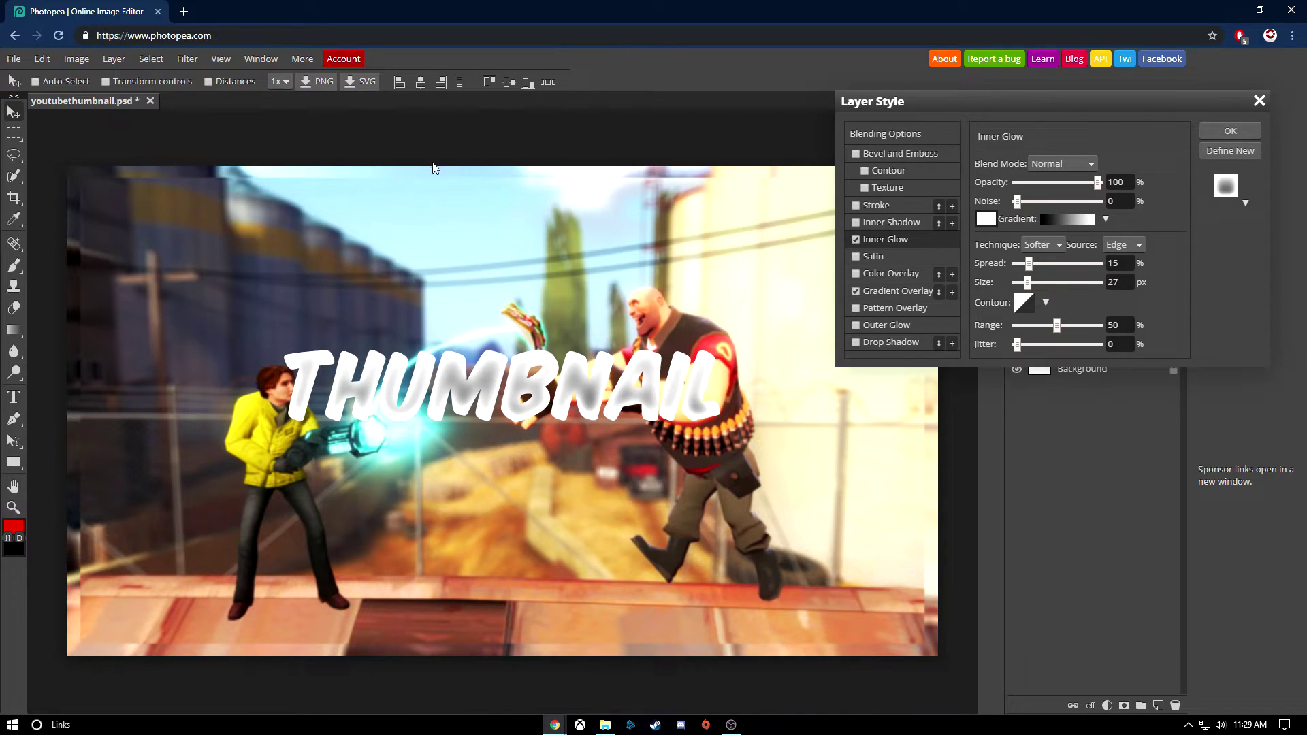
left_click(1052, 219)
left_click(388, 161)
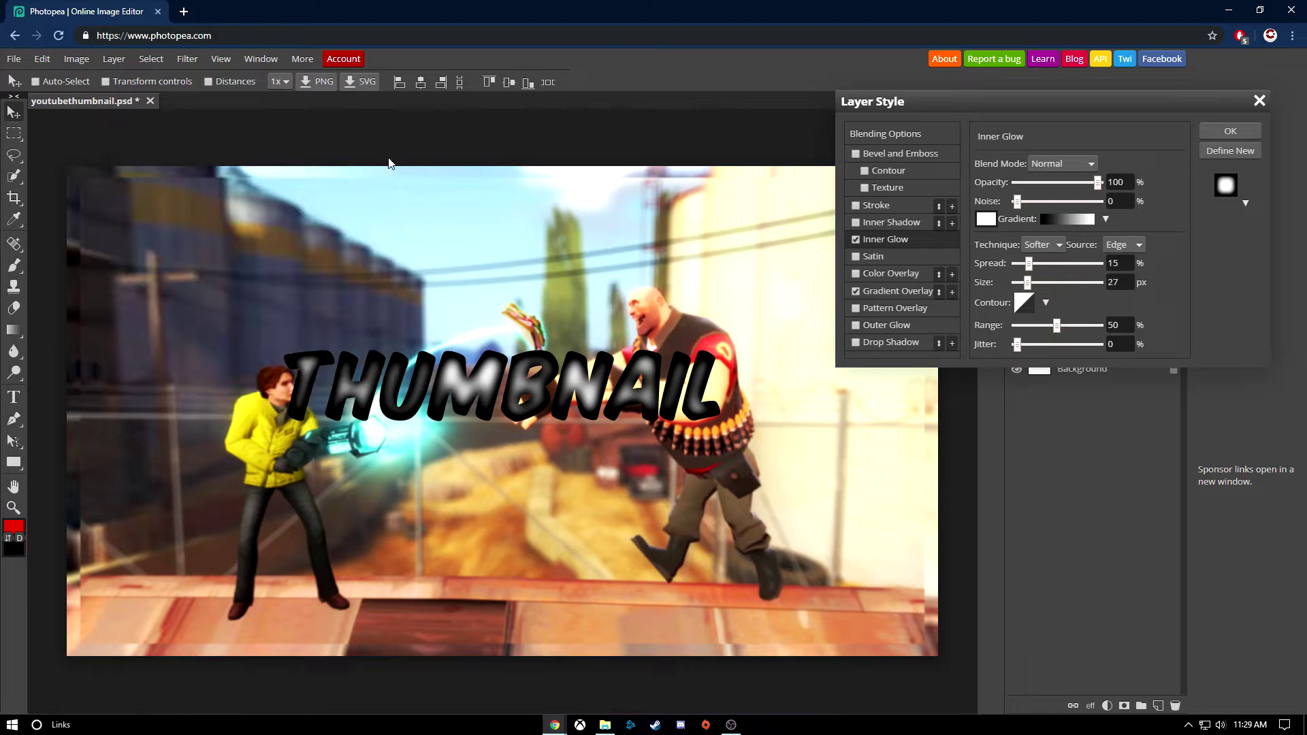
left_click_drag(1029, 263, 1025, 263)
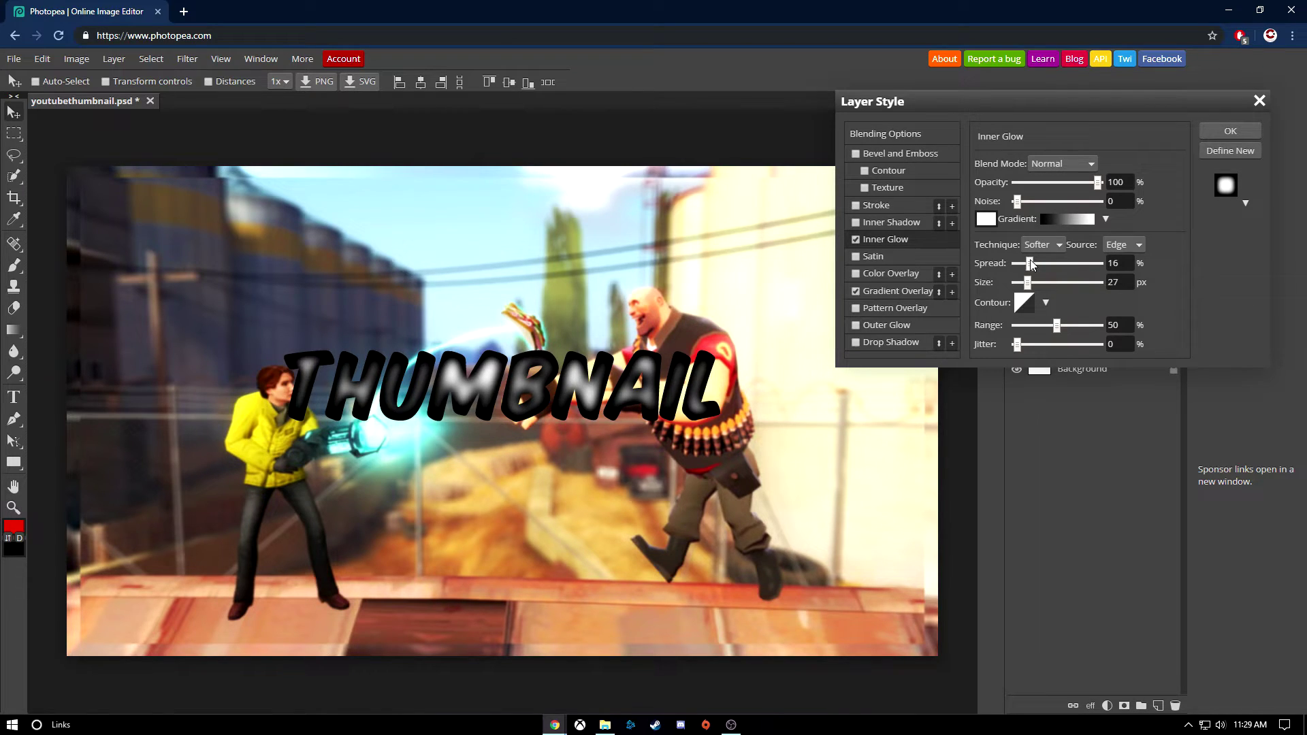
left_click(986, 218)
left_click(433, 162)
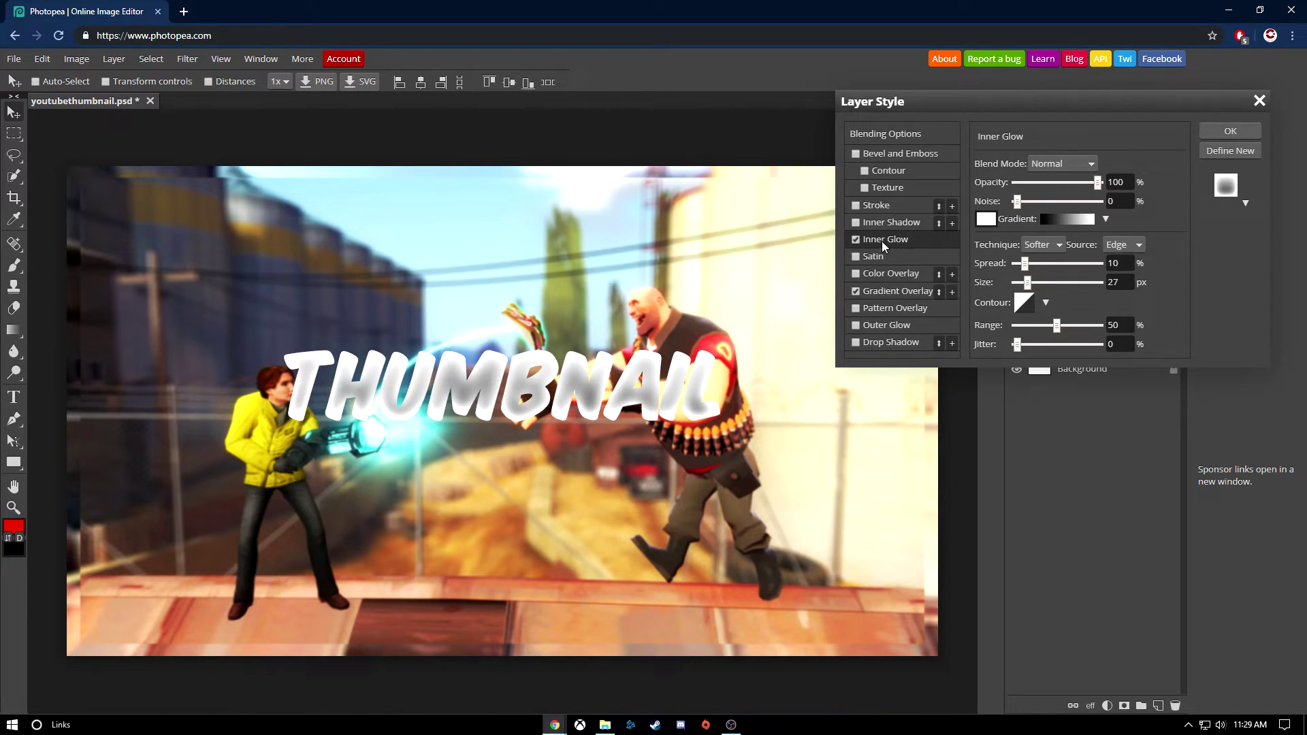
left_click(856, 205)
Try a stroke outline on THUMBNAIL, adjust its size, then remove it.
left_click(877, 207)
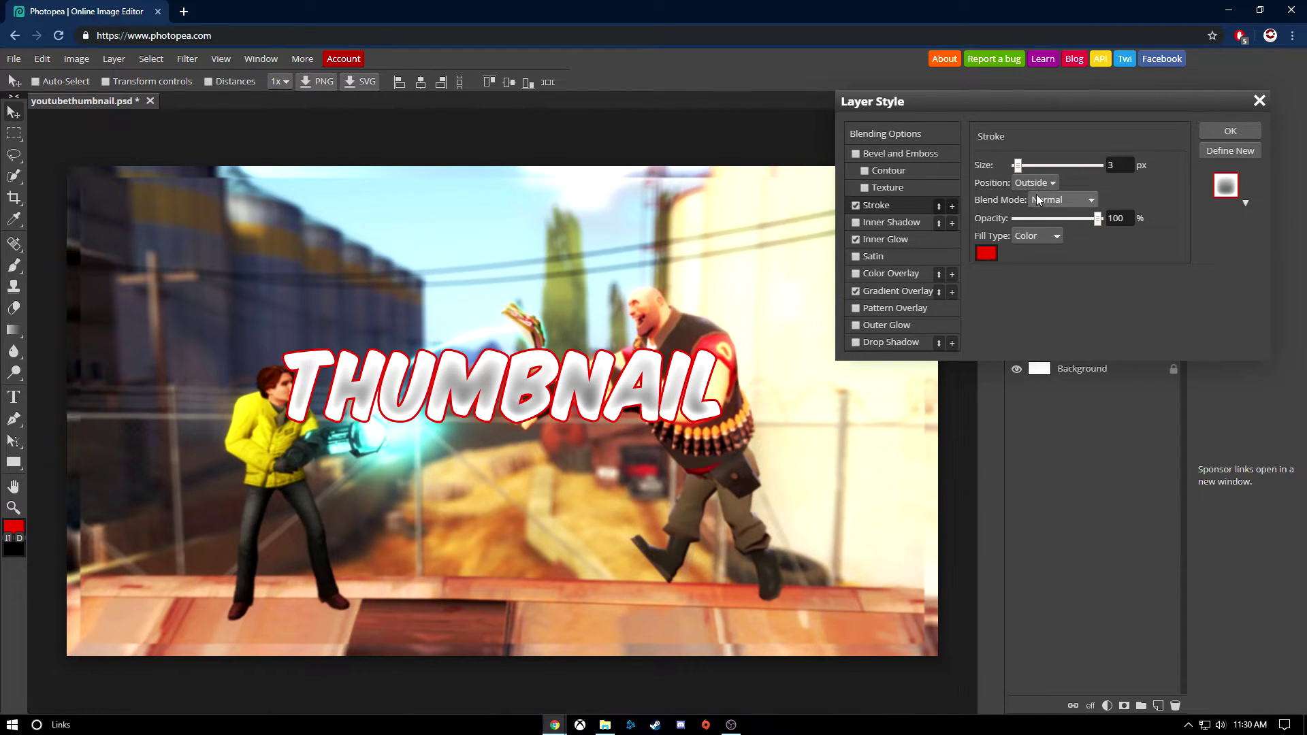
mouse_move(1019, 171)
left_mouse_down()
mouse_move(1048, 169)
mouse_move(995, 173)
left_mouse_up()
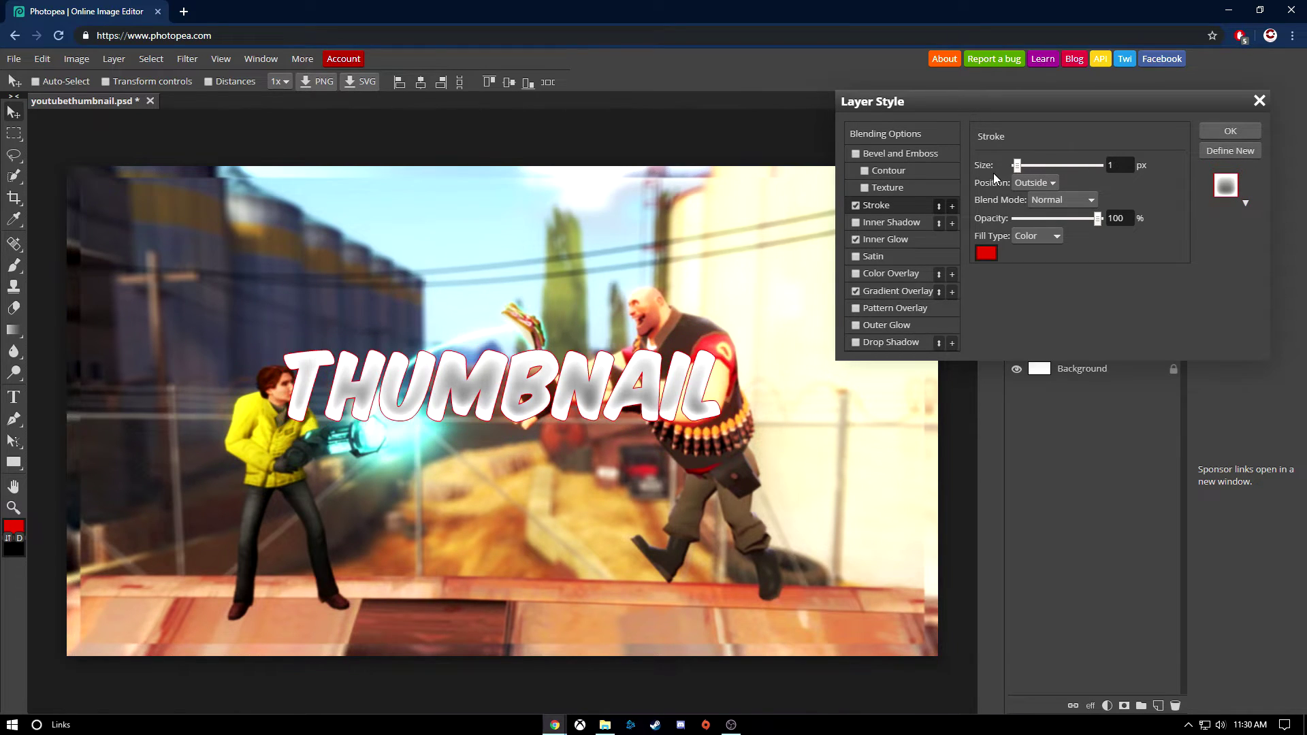
left_click(864, 205)
Try a black outer glow at Normal blend and 100% opacity, then switch it off.
left_click(857, 328)
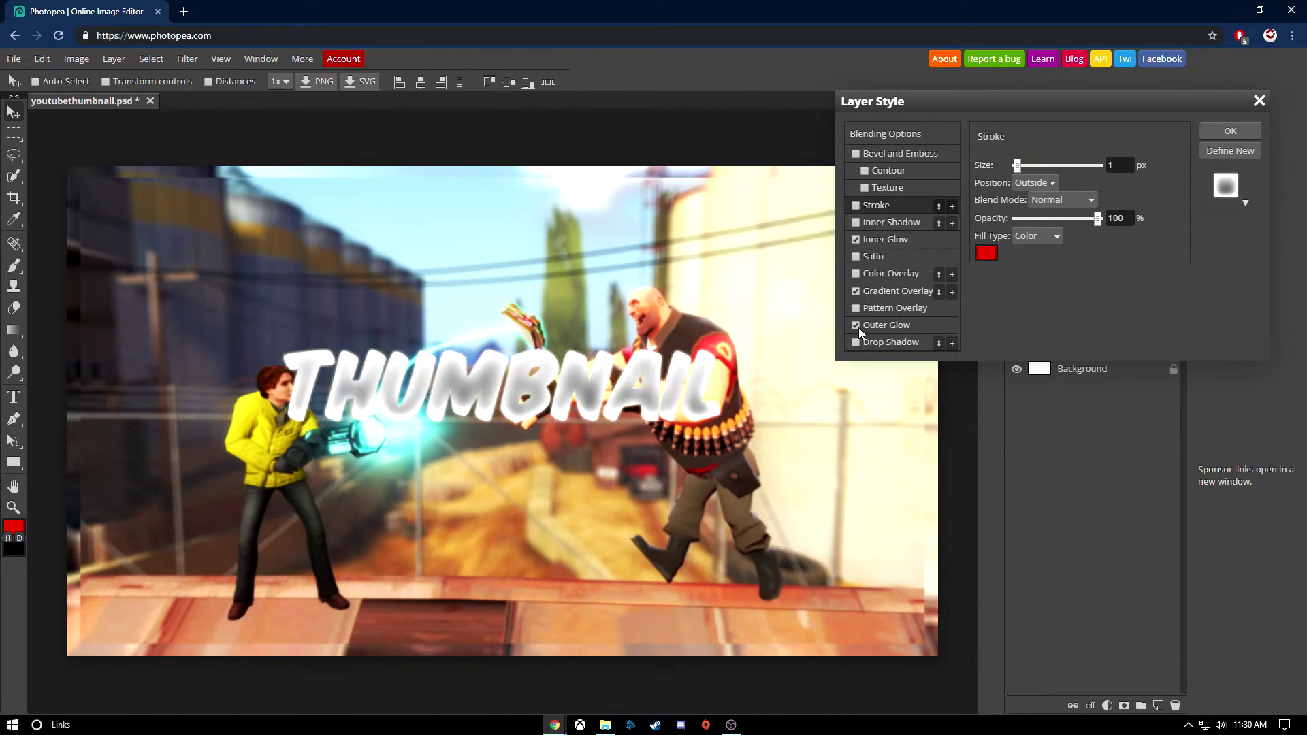
left_click(920, 320)
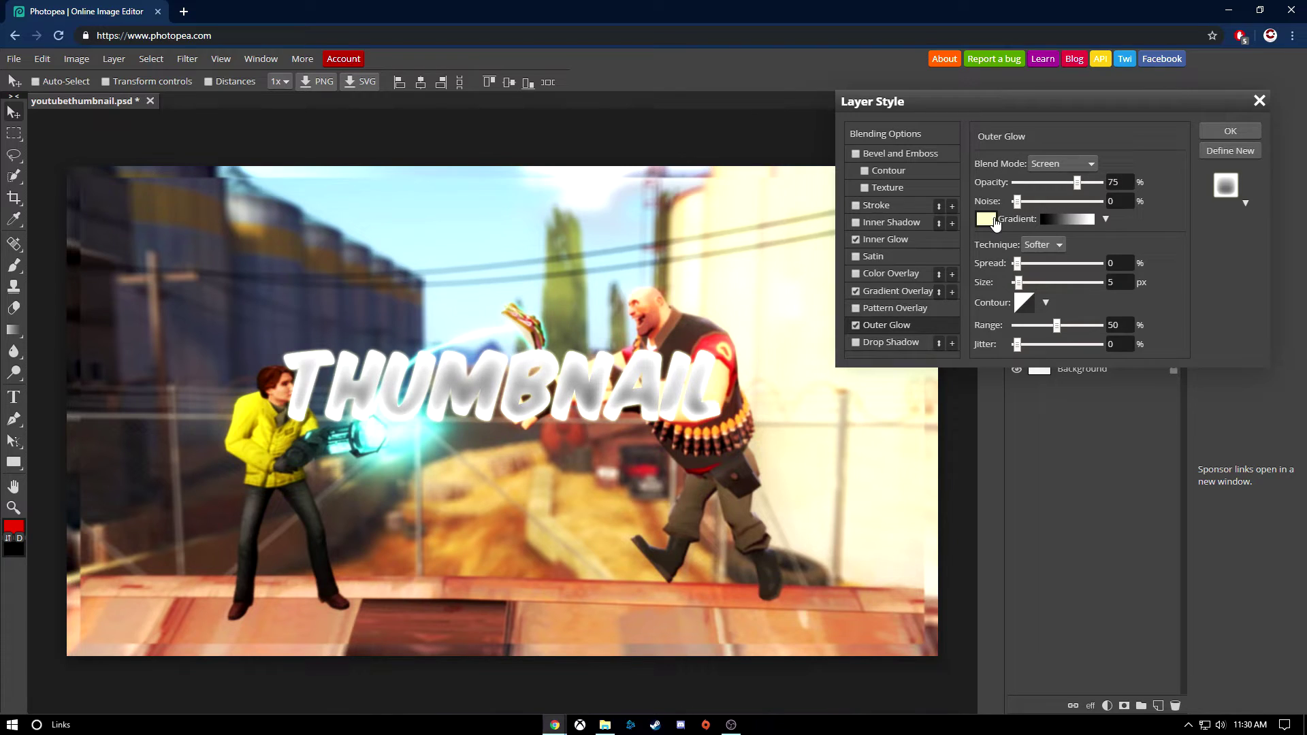
left_click(994, 221)
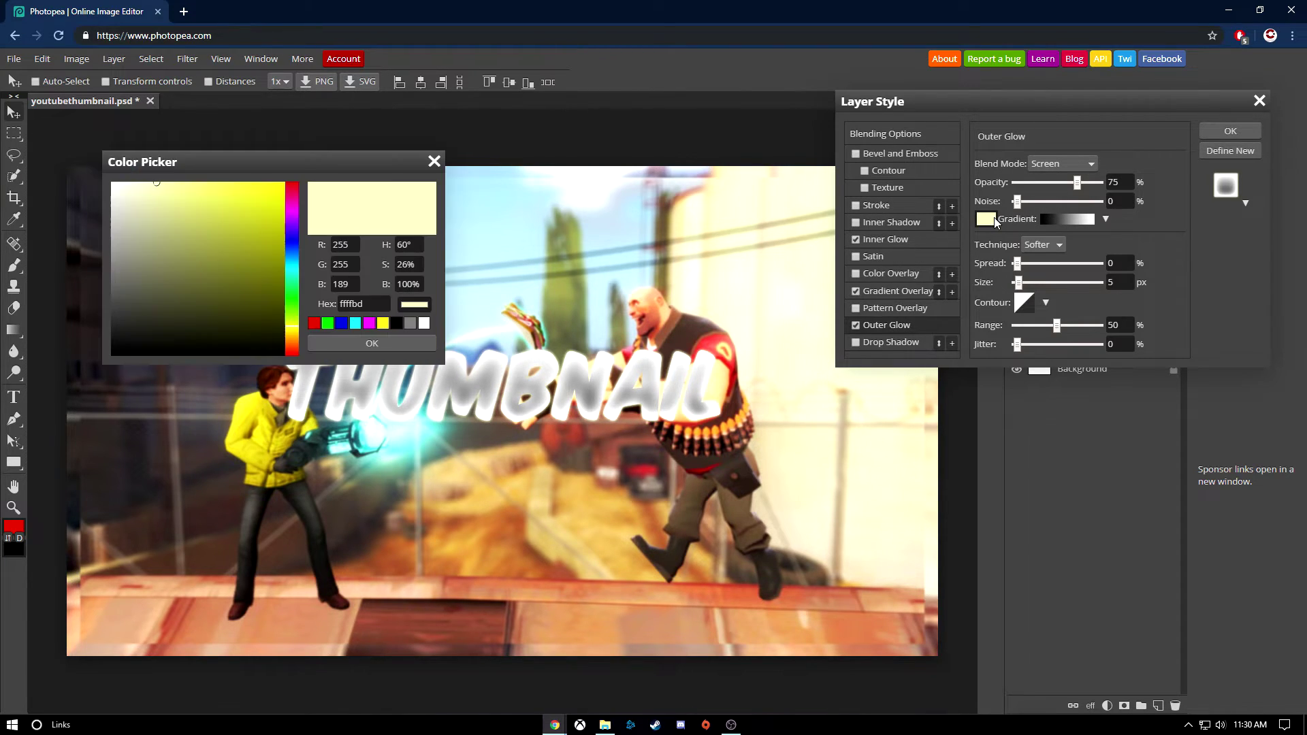
left_click_drag(225, 272, 143, 364)
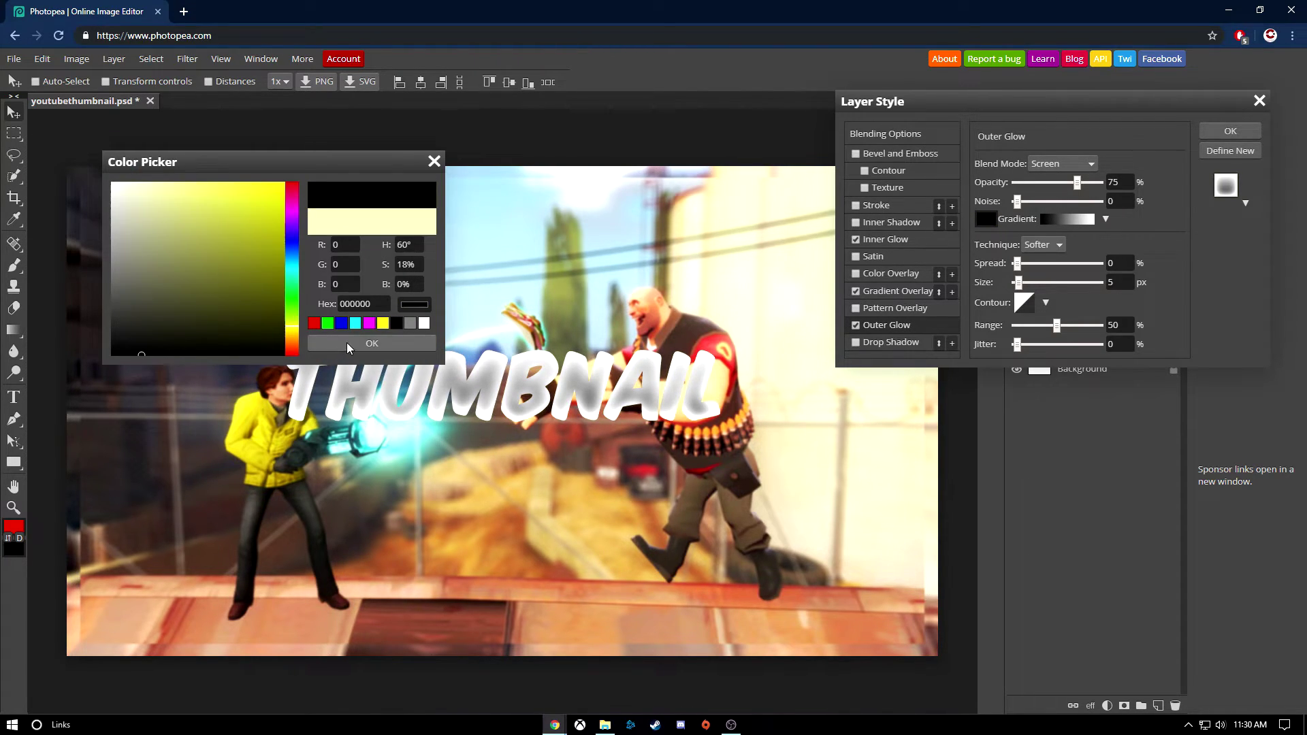
left_click(372, 343)
left_click(1061, 163)
left_click(1052, 160)
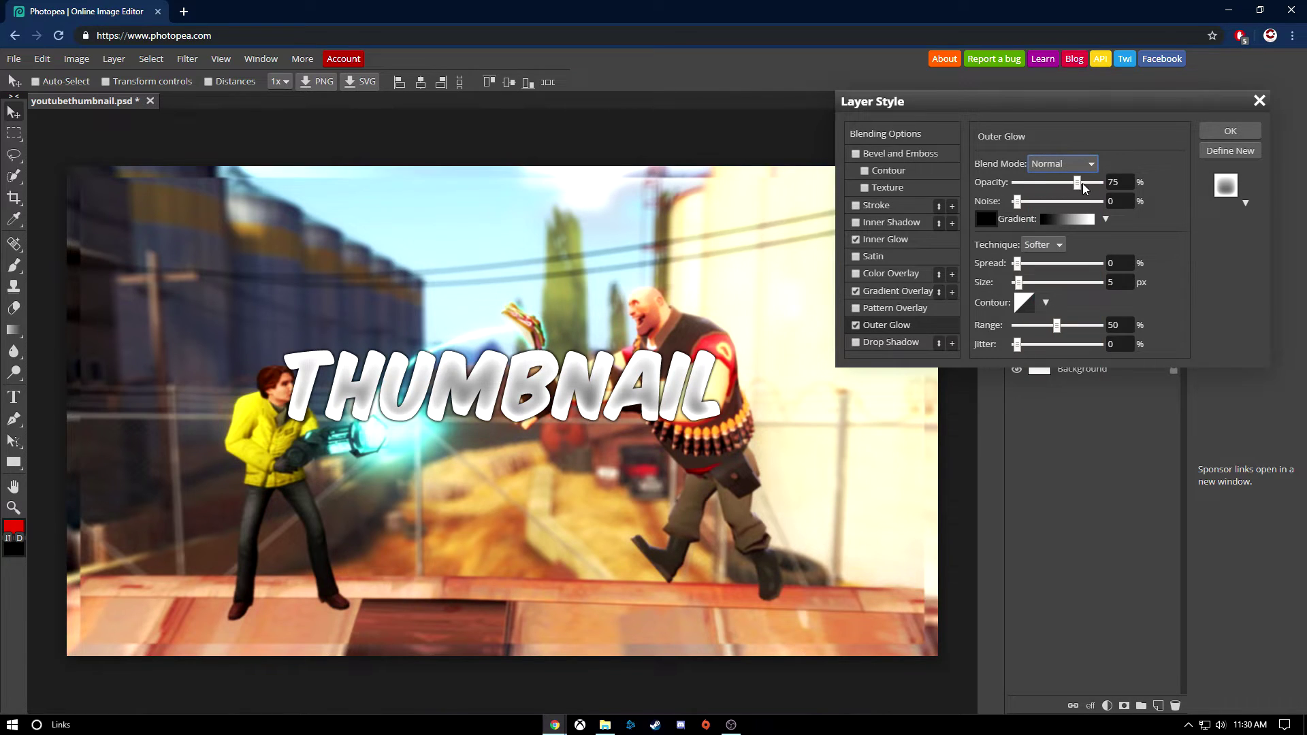
left_click_drag(1087, 182, 1097, 184)
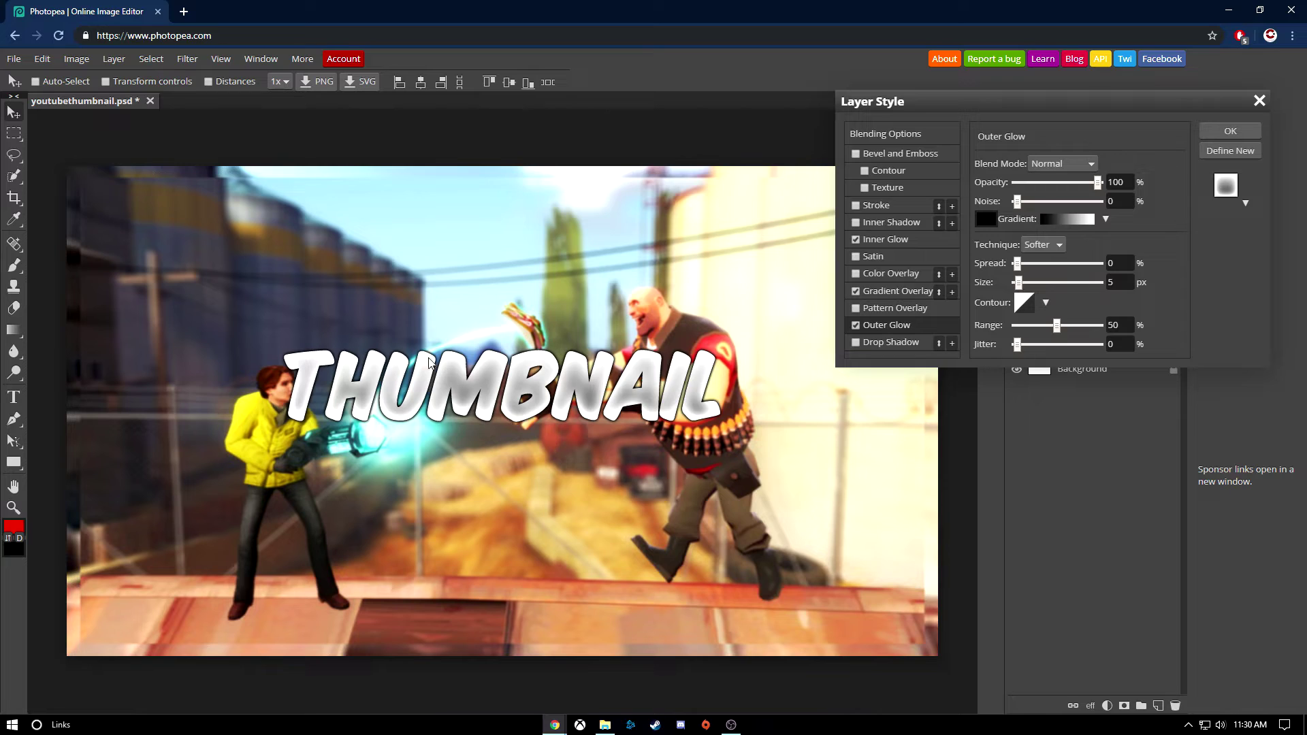
left_click(857, 324)
Try a drop shadow at 91° and 4 px distance, then remove it.
left_click(856, 342)
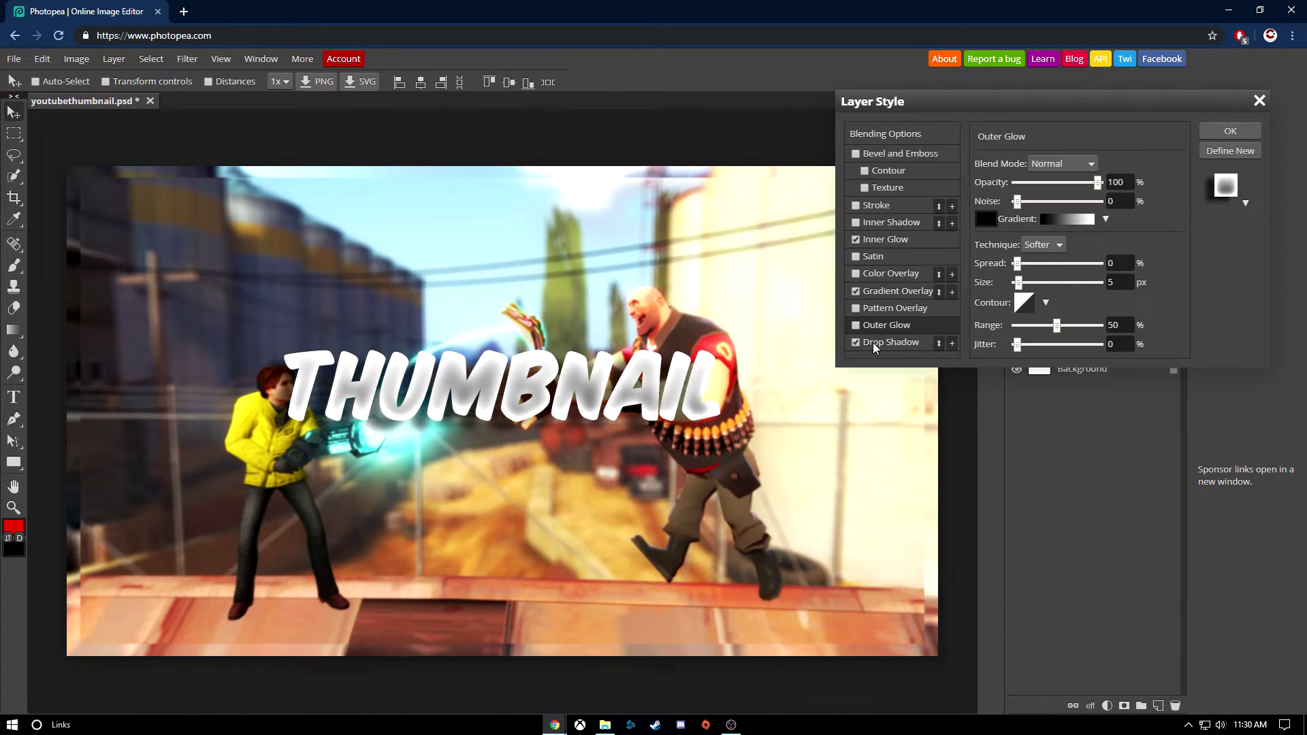
left_click(883, 343)
left_click_drag(1019, 208, 1089, 187)
left_click_drag(1031, 232, 1022, 232)
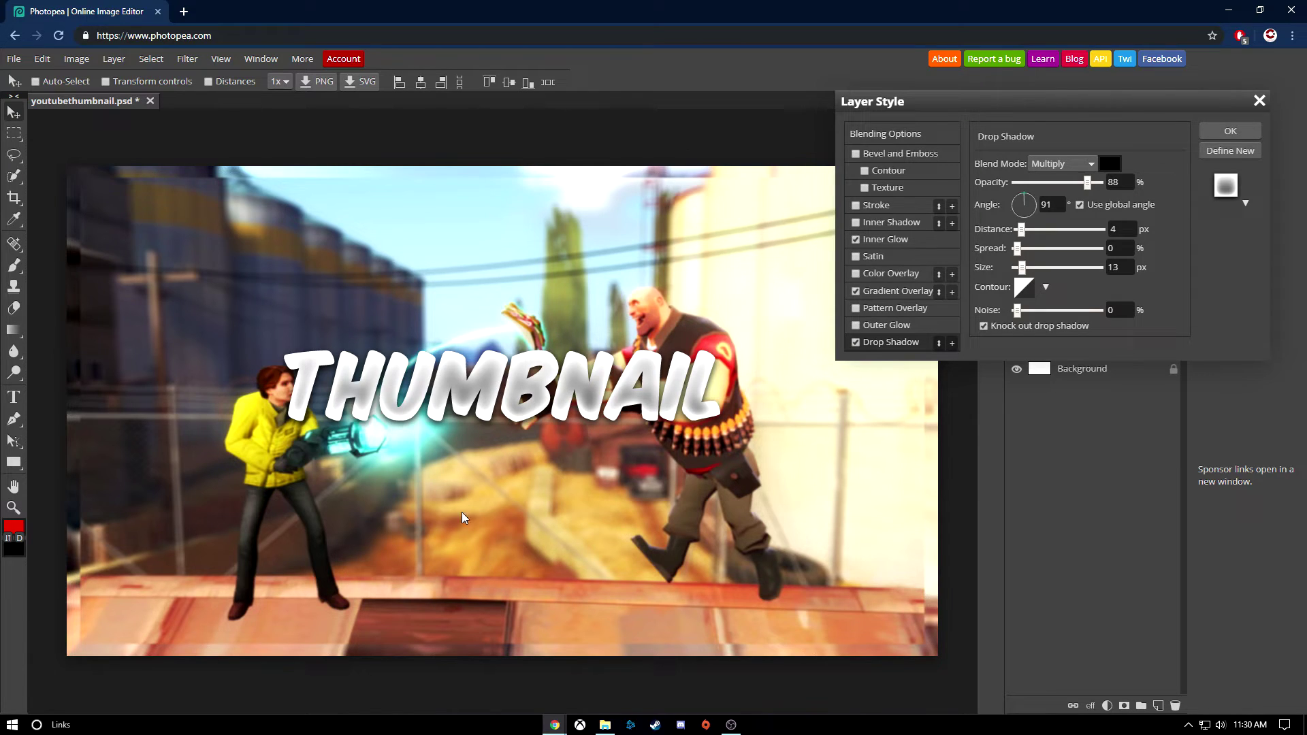
left_click(856, 343)
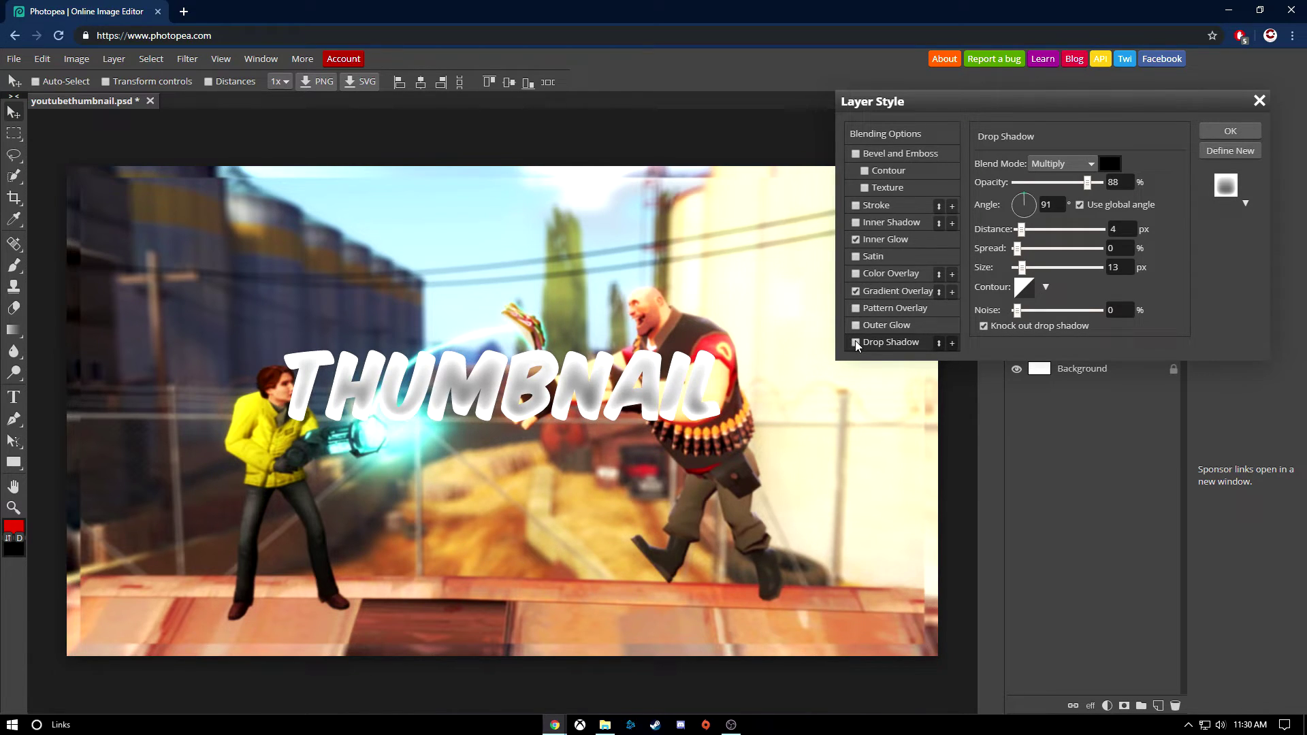
Make the gradient overlay run from black to red.
left_click(875, 286)
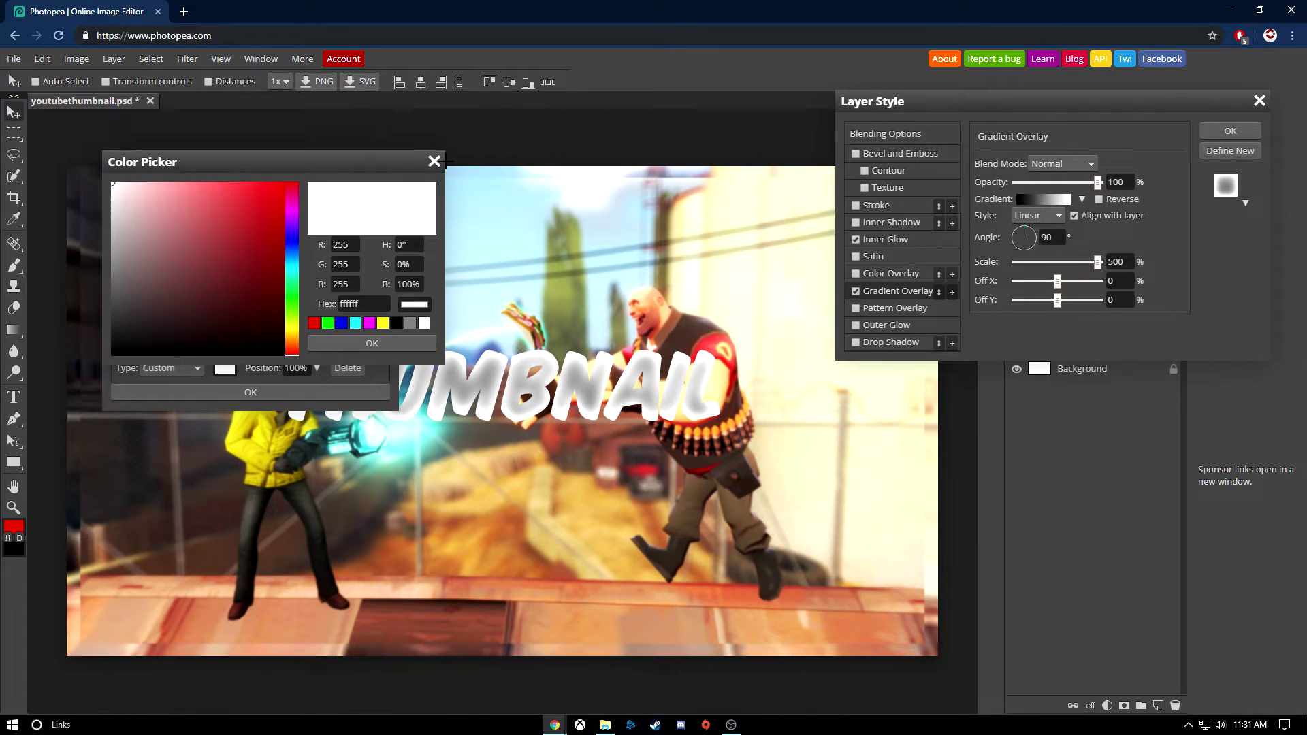
left_click_drag(233, 247, 299, 181)
left_click_drag(385, 167, 941, 197)
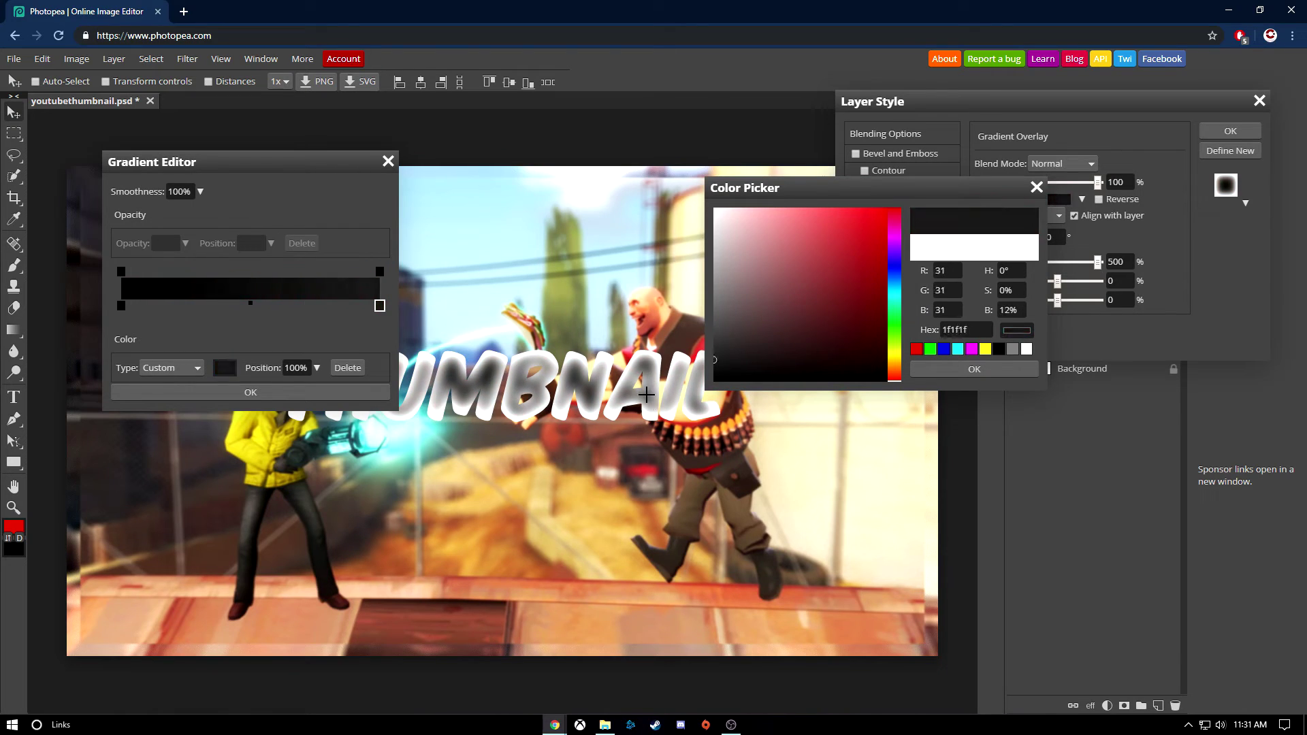
left_click(966, 369)
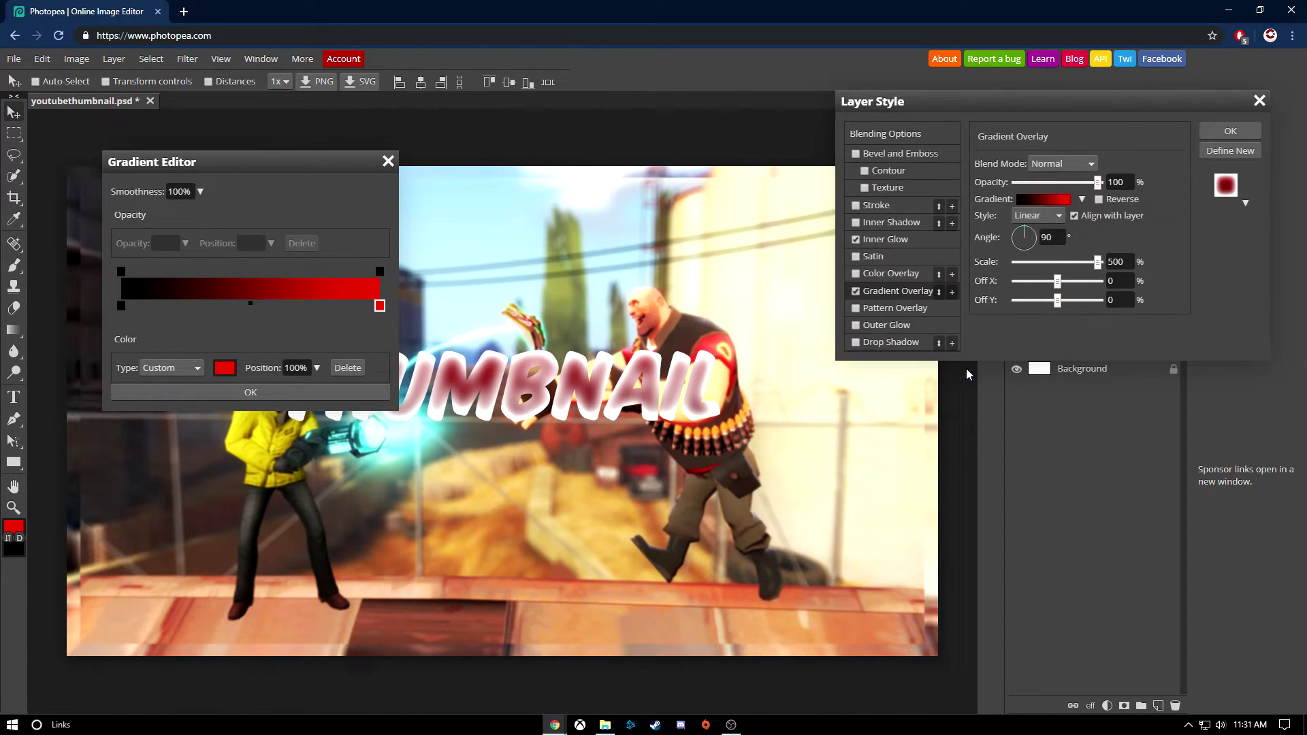
left_click(295, 393)
Turn the inner glow red, and try a pink outer glow before switching it off.
left_click(890, 240)
left_click(989, 220)
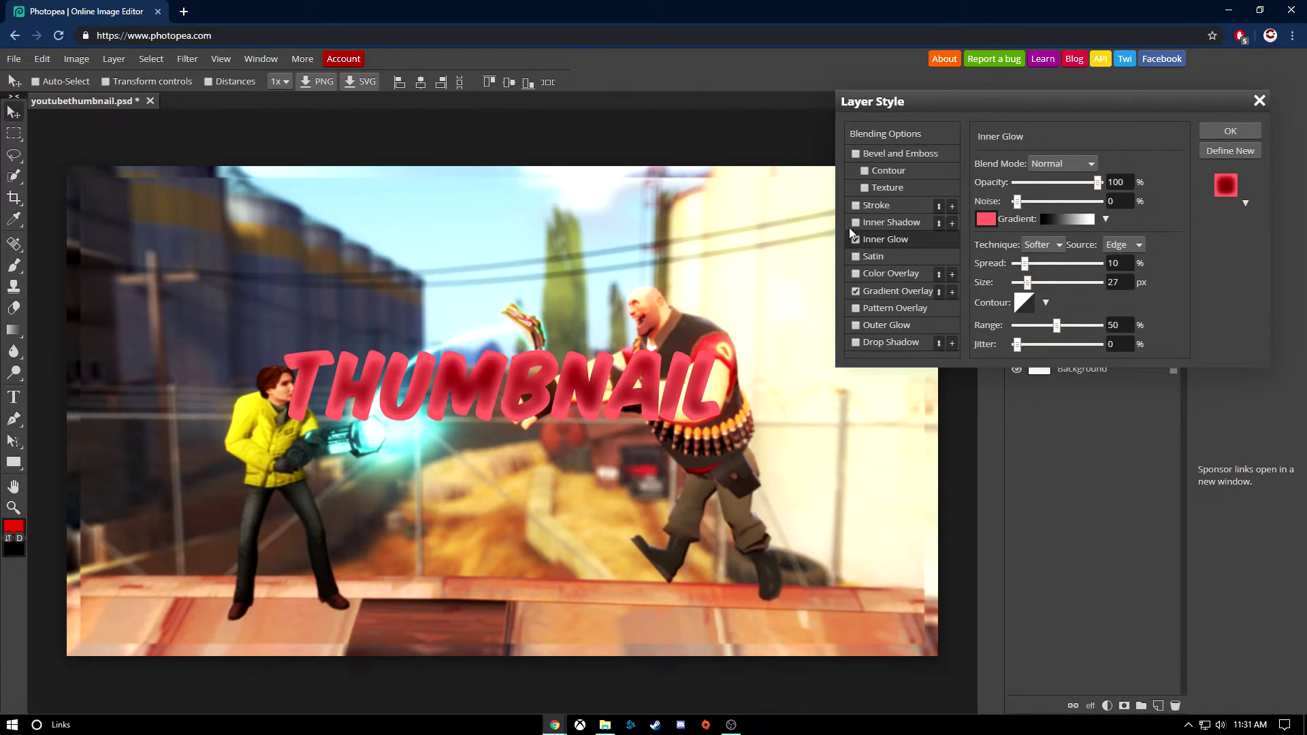
left_click(856, 325)
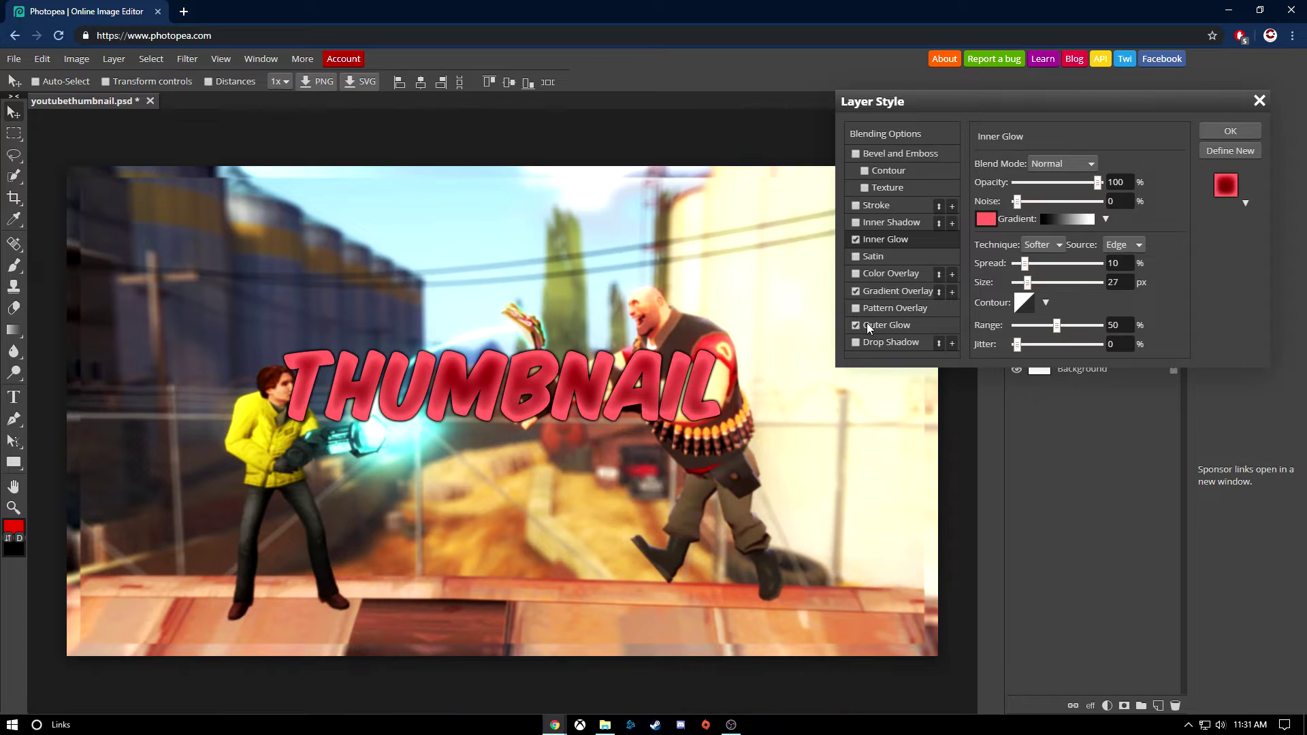
left_click(887, 325)
left_click(986, 219)
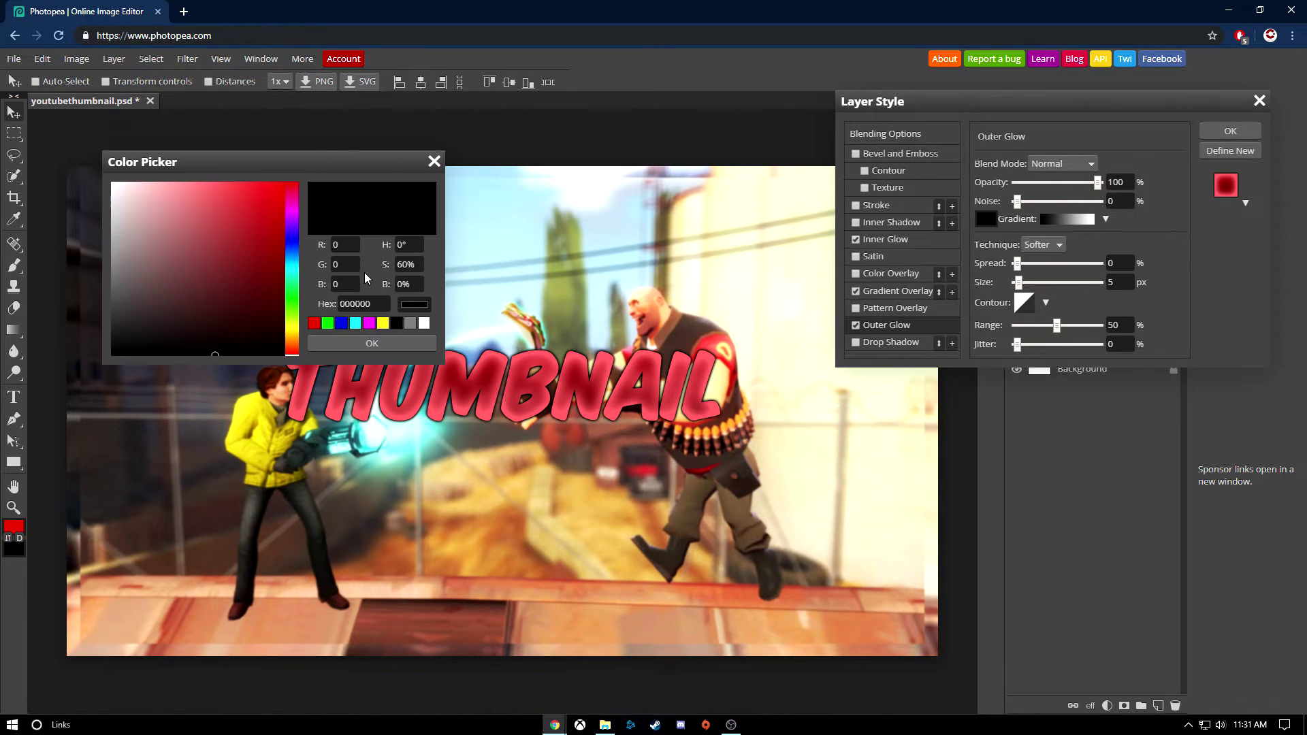
left_click_drag(279, 187, 204, 183)
left_click(435, 161)
left_click(856, 325)
left_click(885, 239)
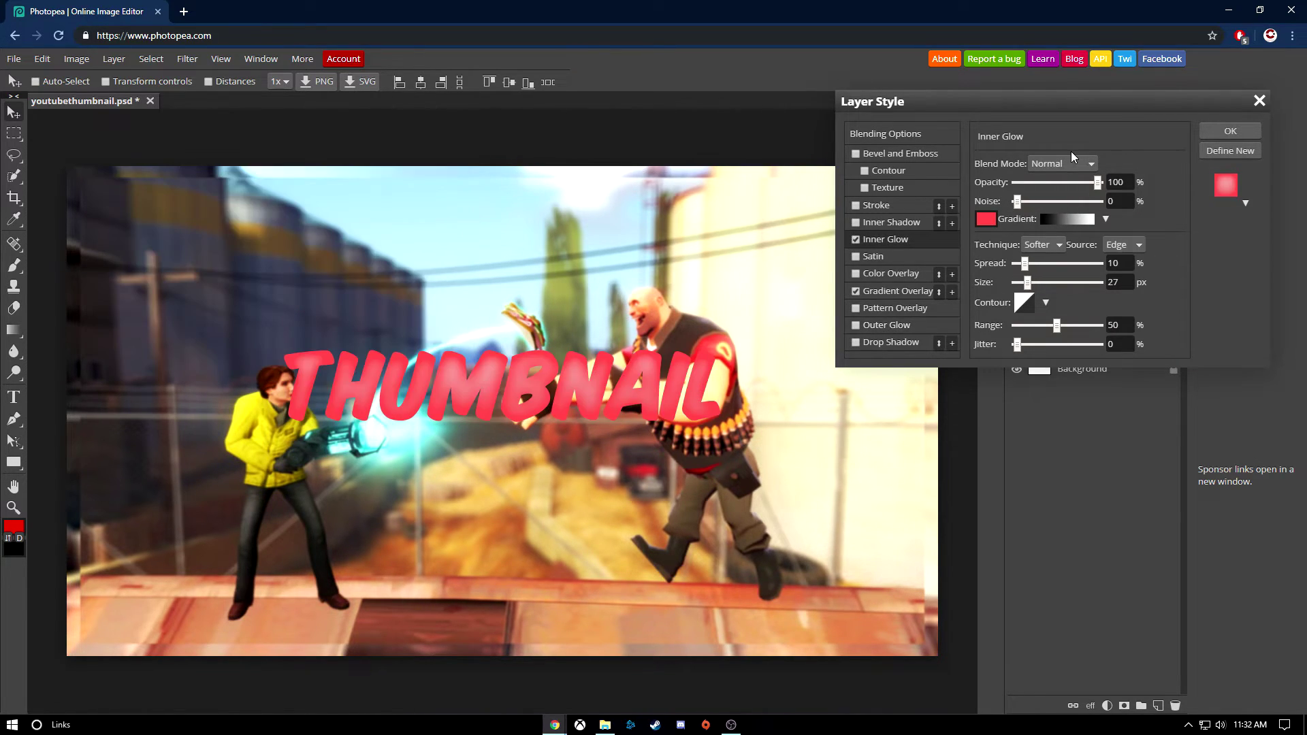
Apply the effects, move THUMBNAIL to the upper left, and add a drop shadow.
left_click(1229, 131)
left_click_drag(497, 409, 397, 429)
double_click(1142, 293)
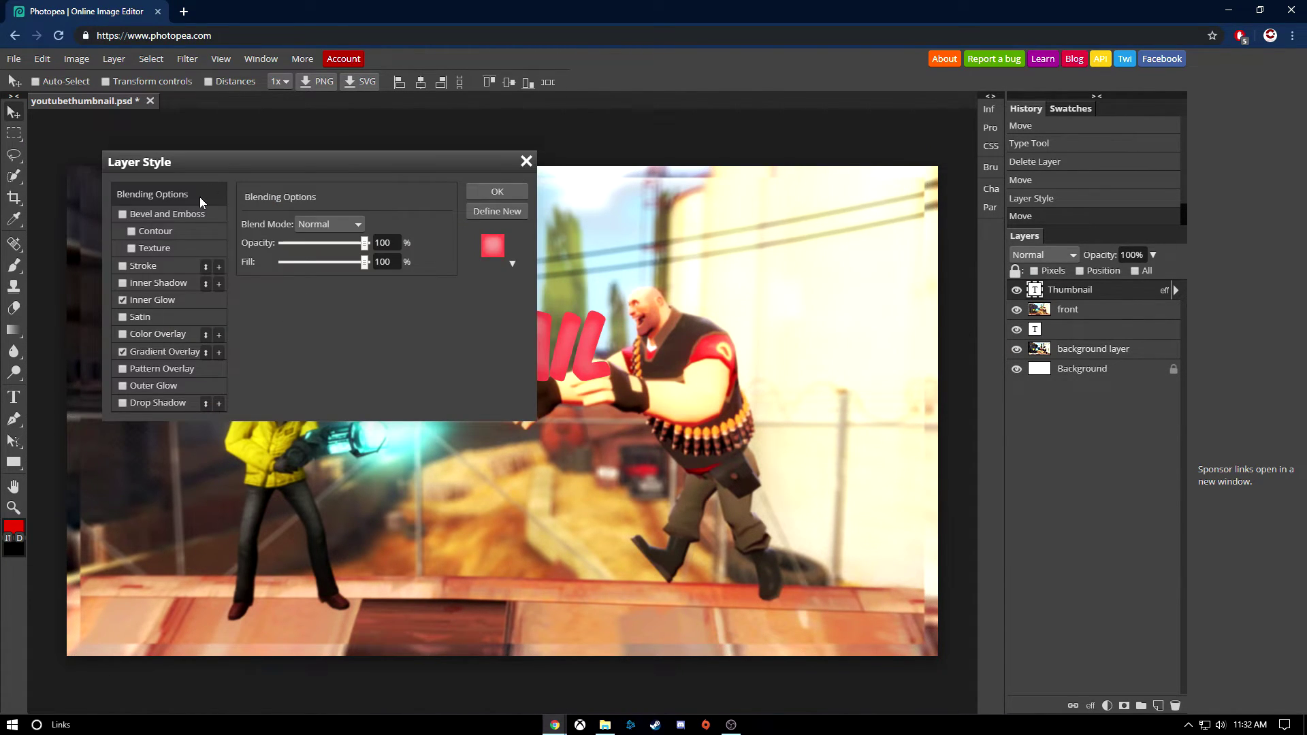
left_click_drag(265, 167, 834, 177)
left_click(689, 413)
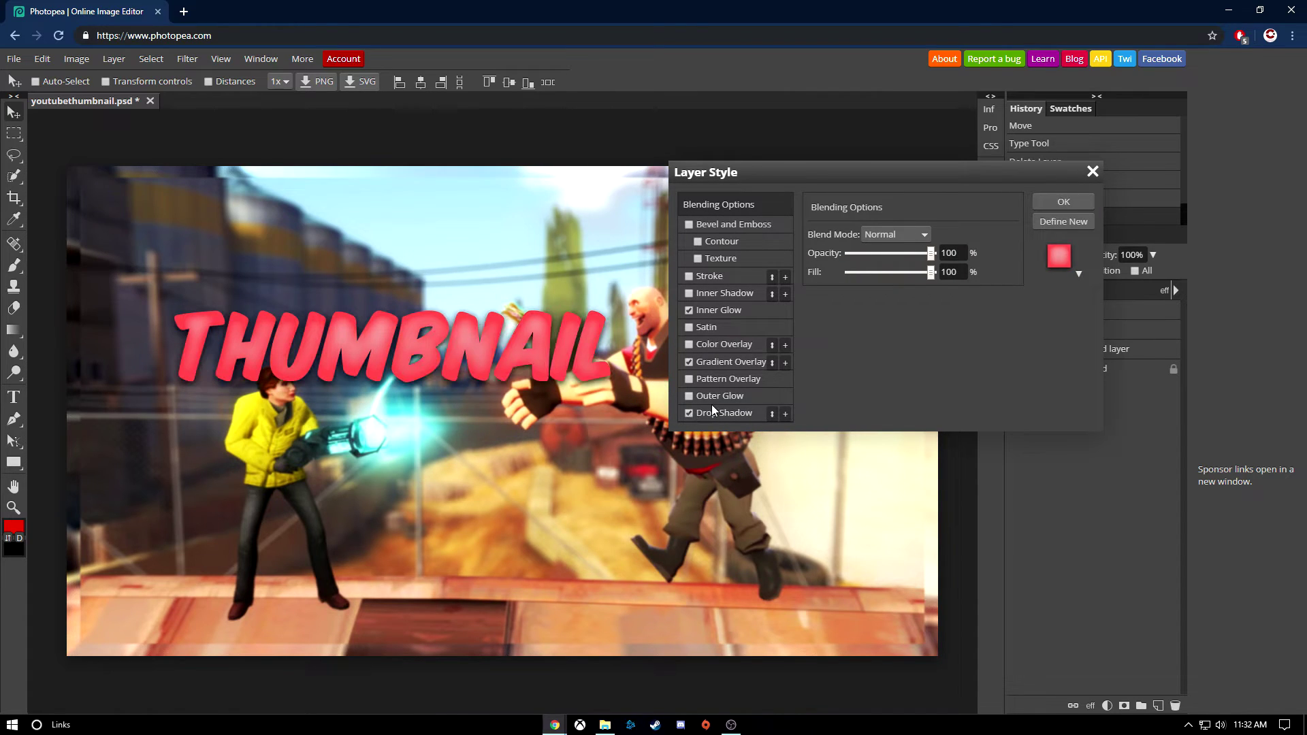
left_click(1073, 203)
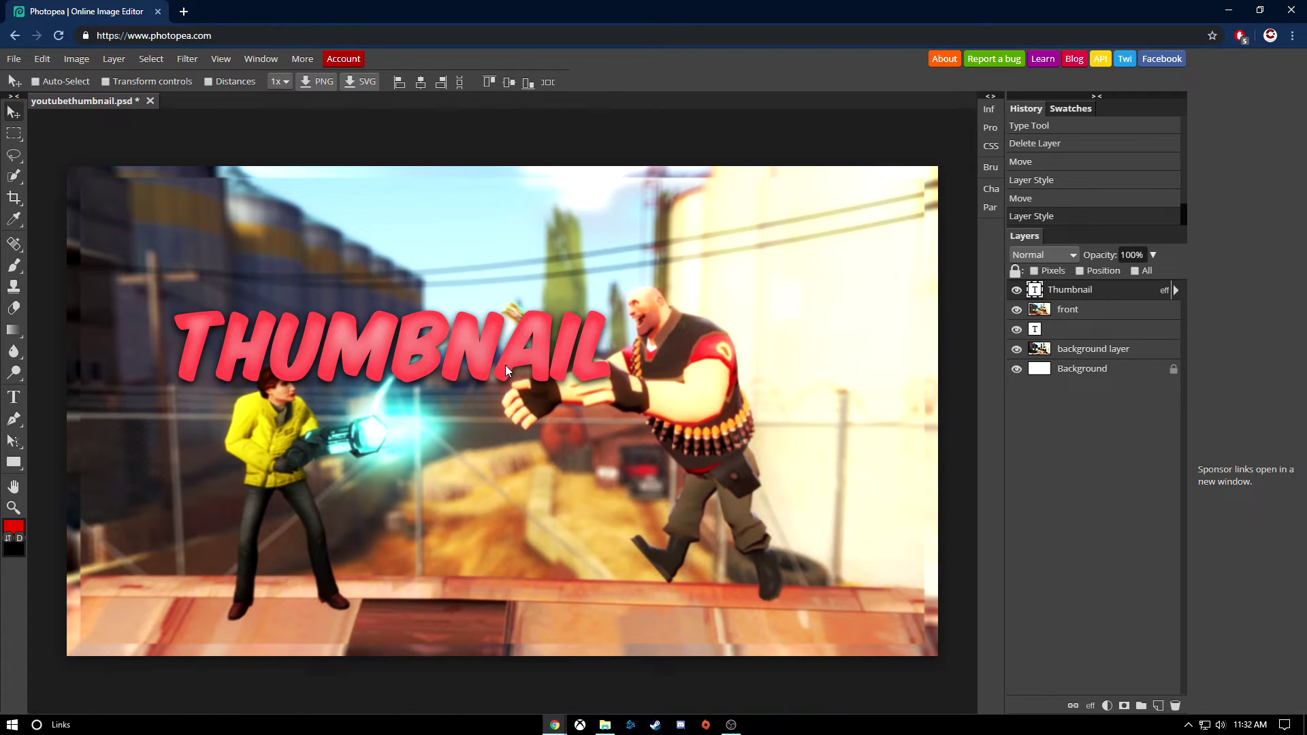
Duplicate the Thumbnail layer and drag the copy below and right of the original.
right_click(1090, 303)
left_click(1116, 331)
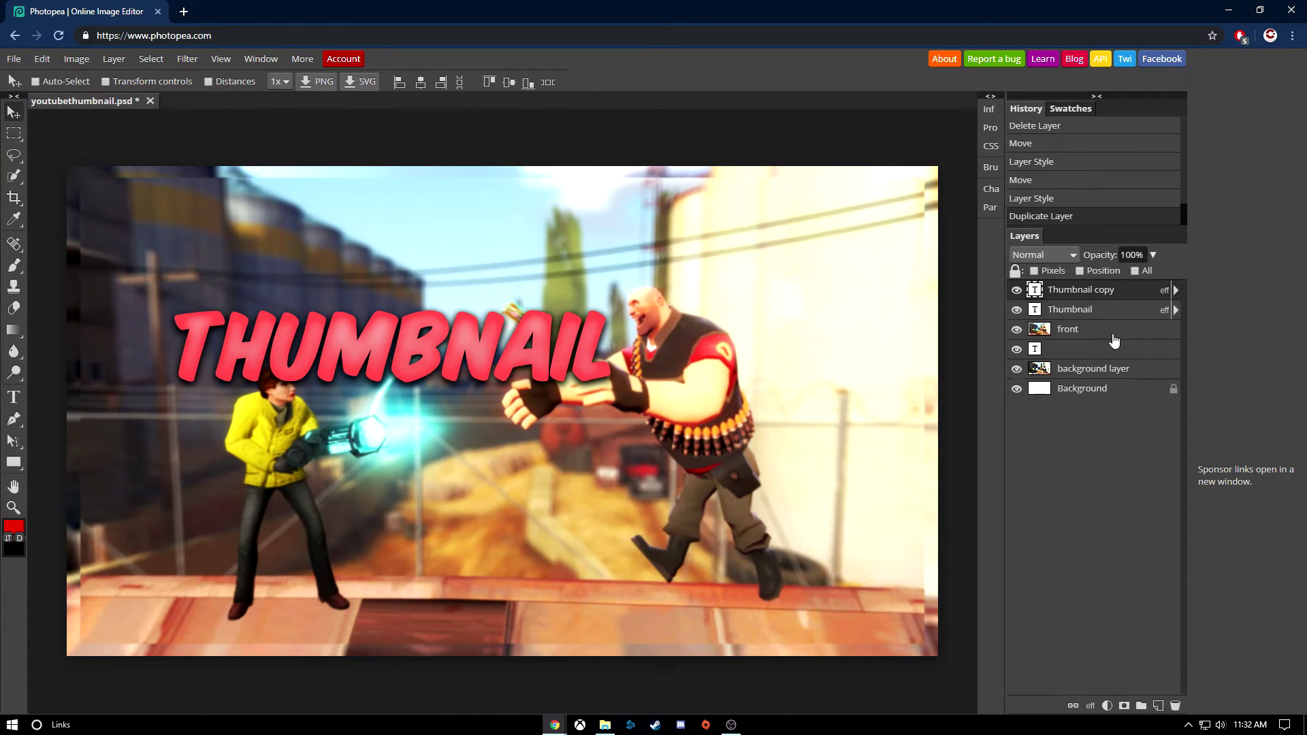
right_click(1052, 293)
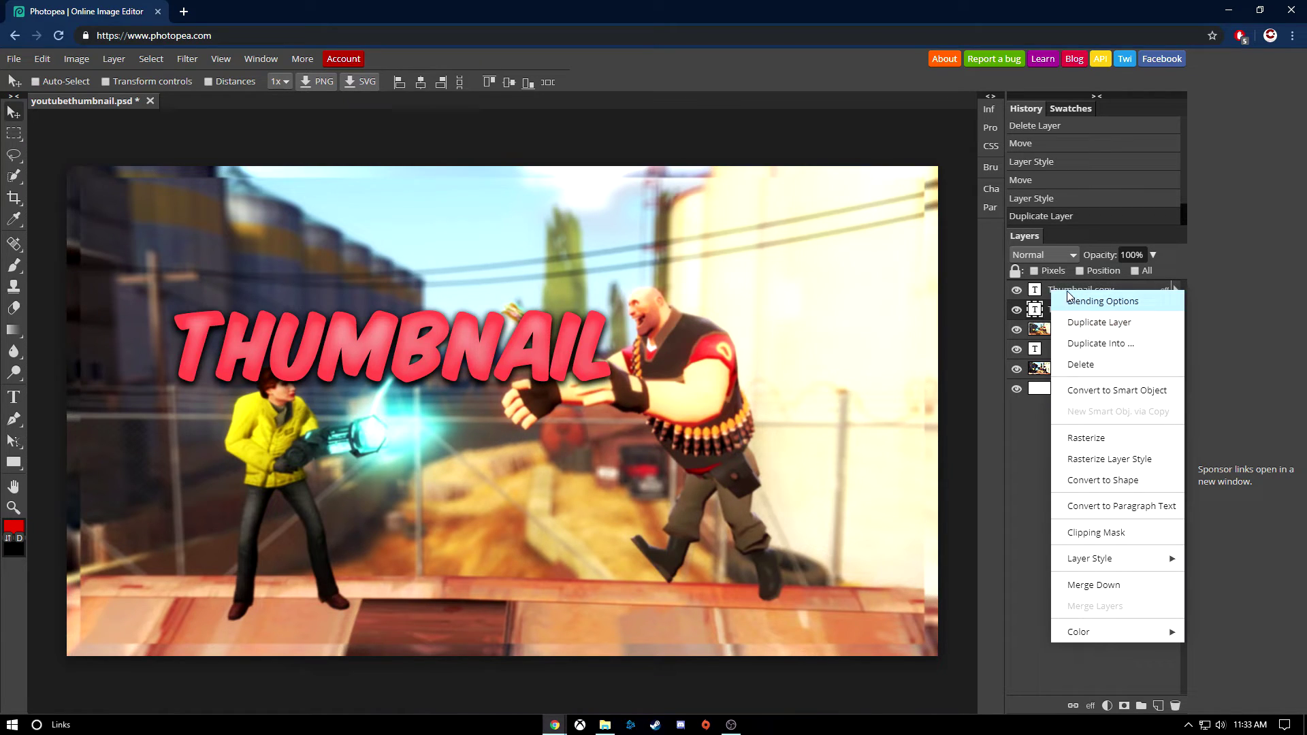
left_click(1090, 285)
left_click_drag(400, 349, 557, 452)
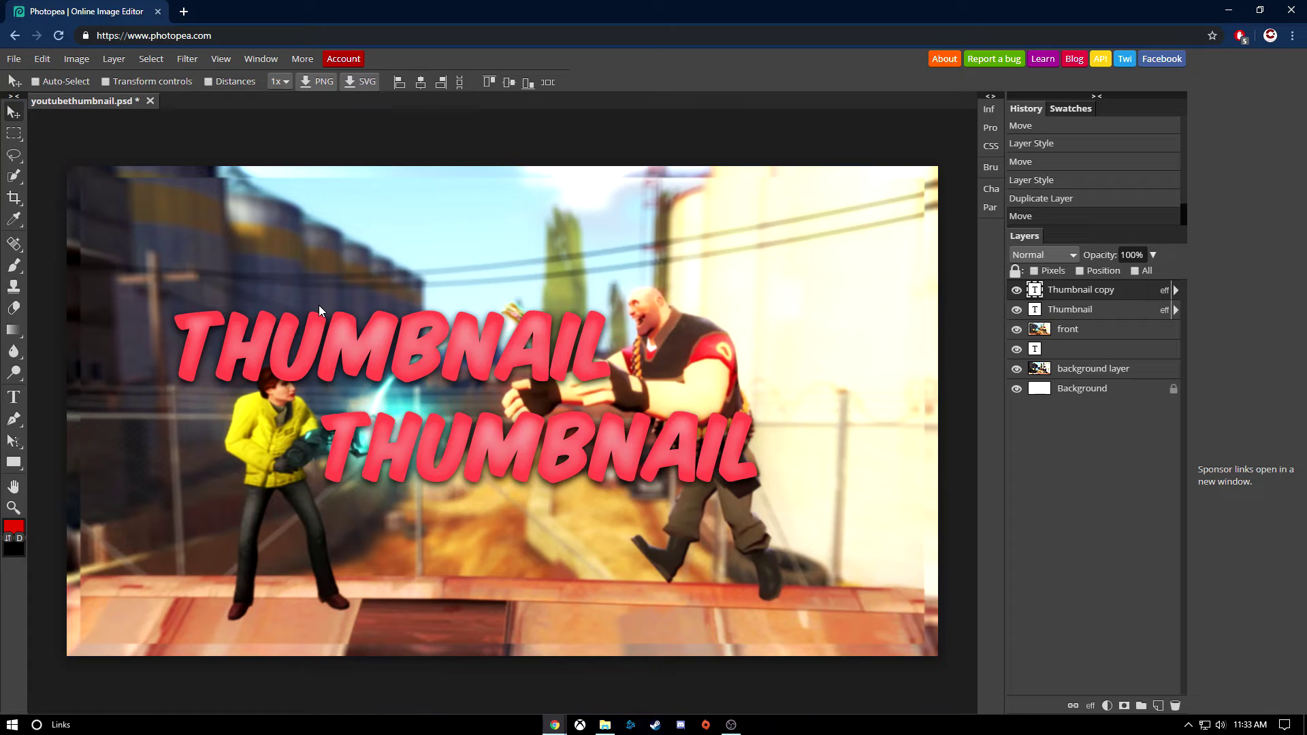
left_click(12, 397)
left_click(12, 398)
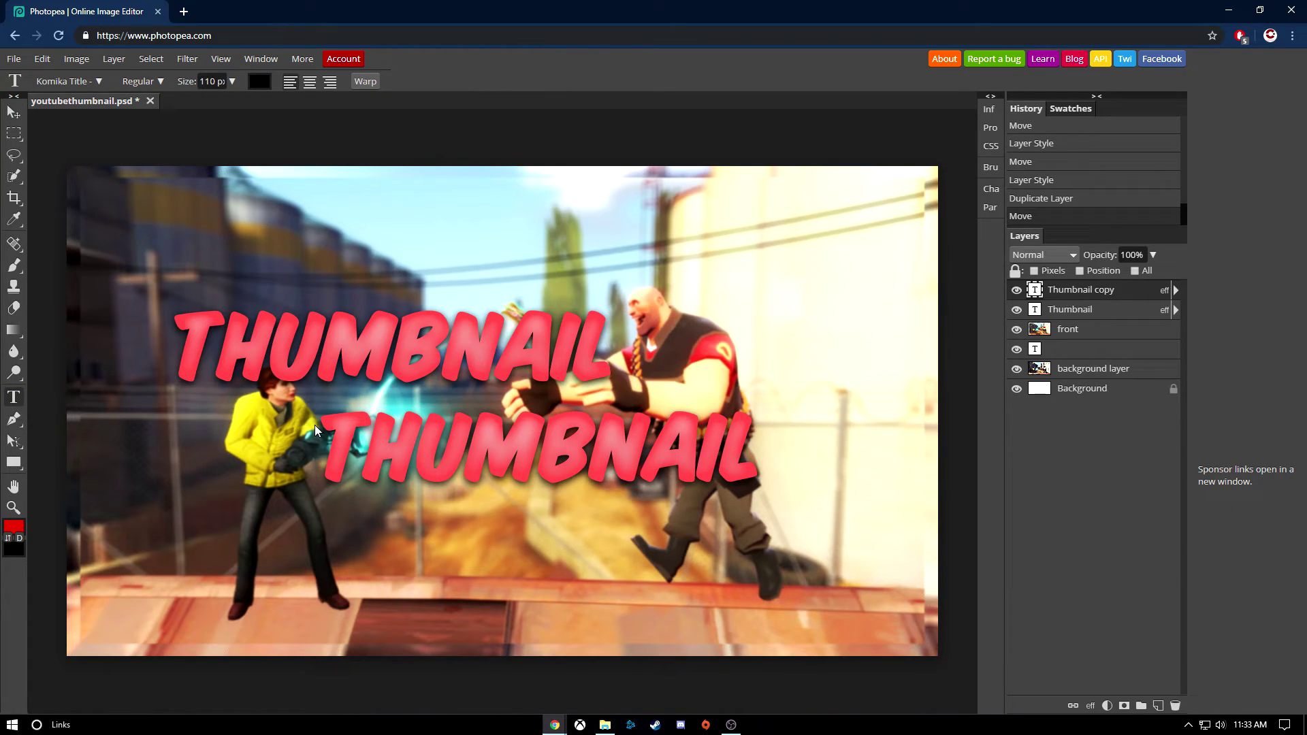
Retype the copied title as TUTORIAL and shift it right and down beneath THUMBNAIL.
left_click_drag(335, 447, 933, 466)
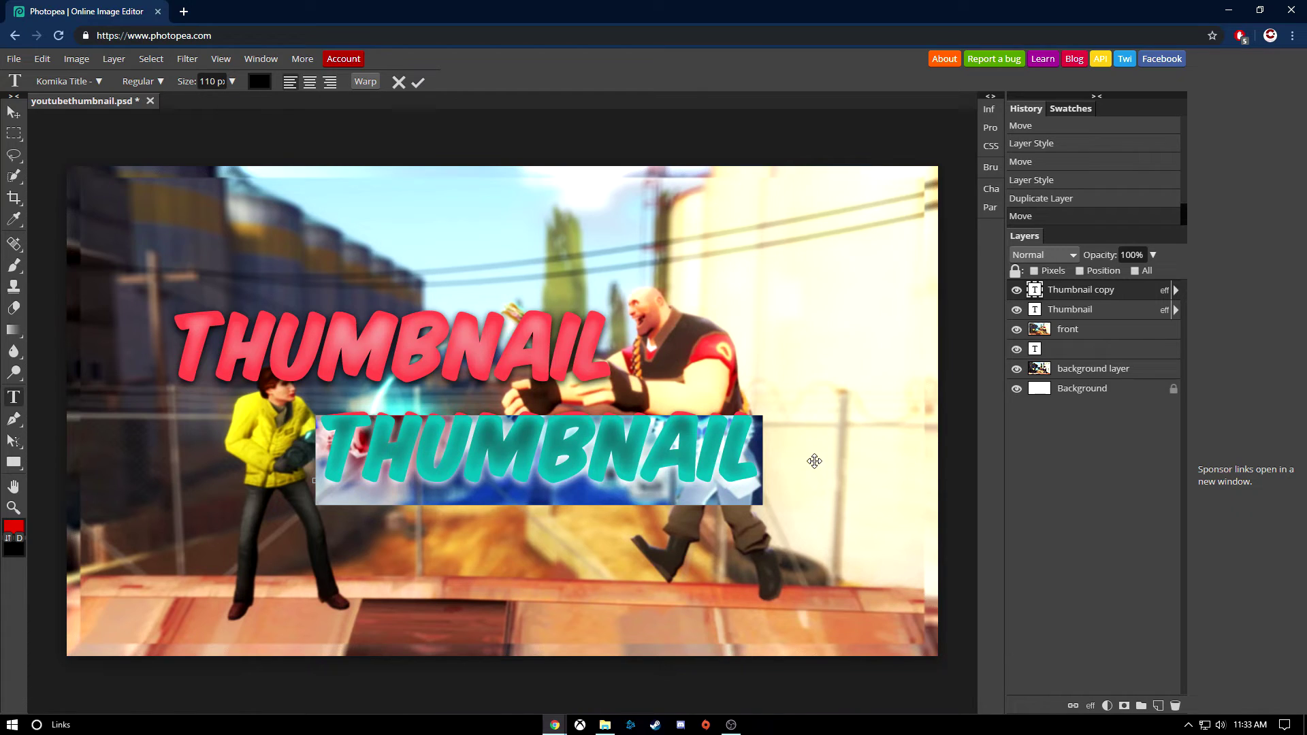
type("UT")
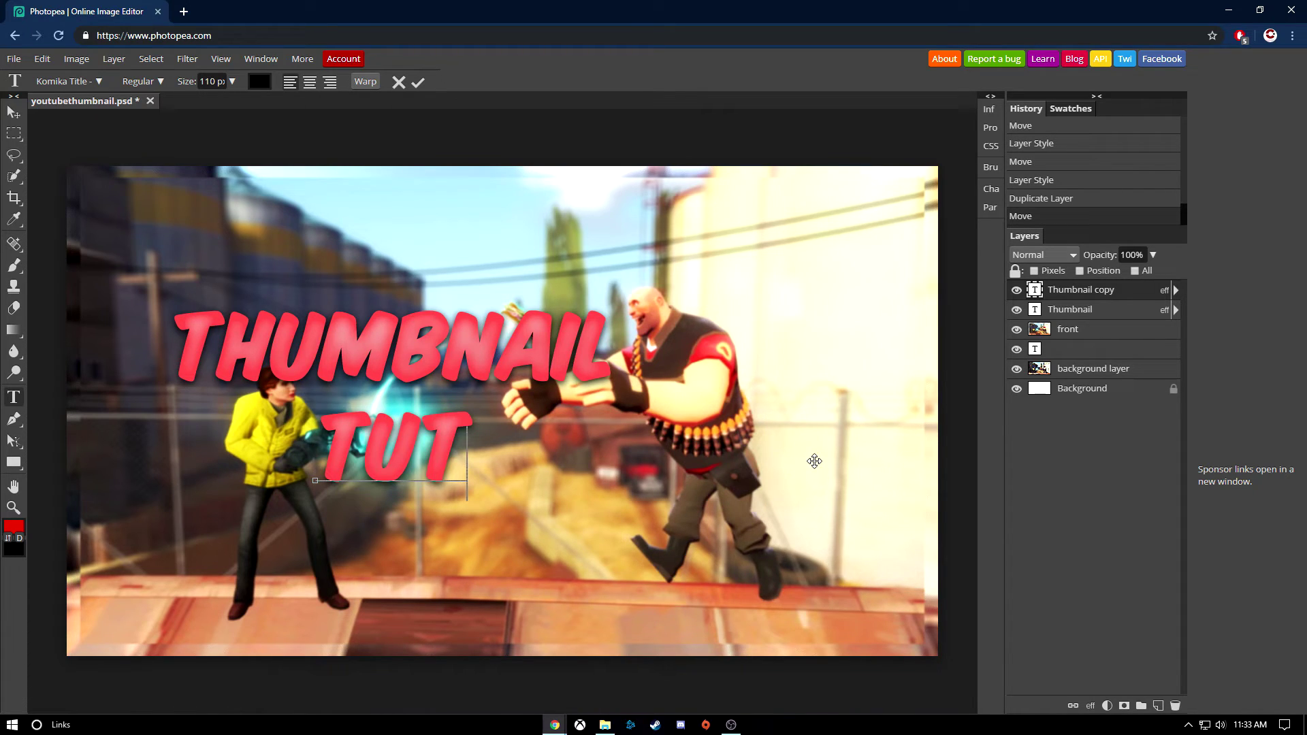
type("ORIAL")
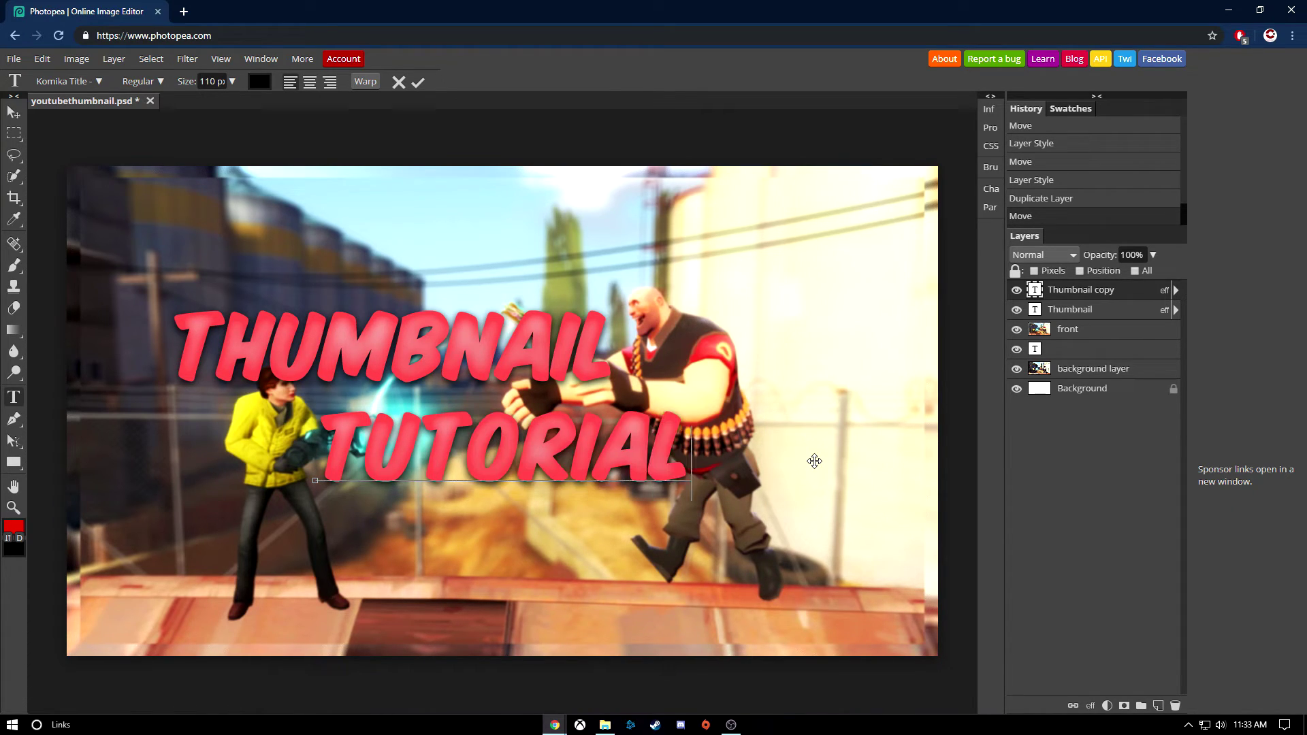
left_click(421, 82)
left_click(14, 112)
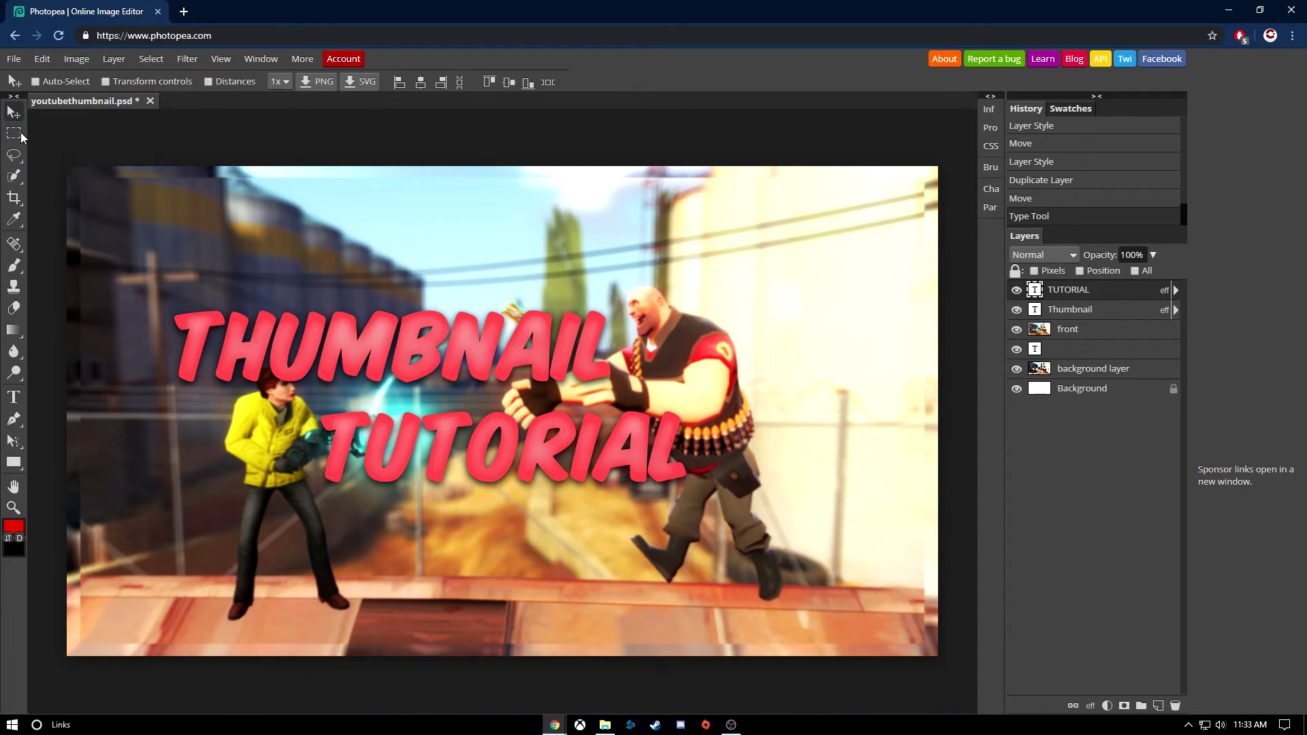
left_click_drag(538, 509, 577, 515)
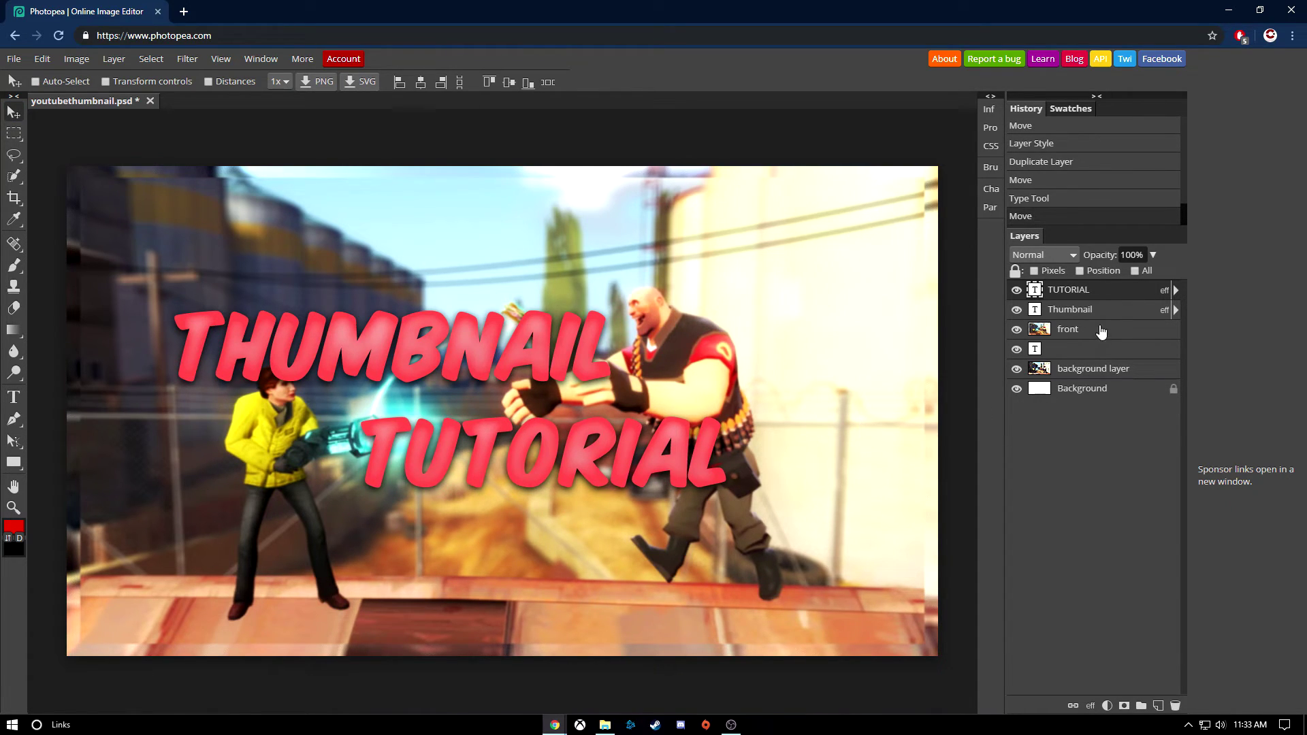
Change the TUTORIAL gradient overlay's left stop from red to green.
double_click(1140, 291)
left_click_drag(245, 170, 780, 95)
right_click(780, 95)
left_click(678, 281)
left_click(843, 187)
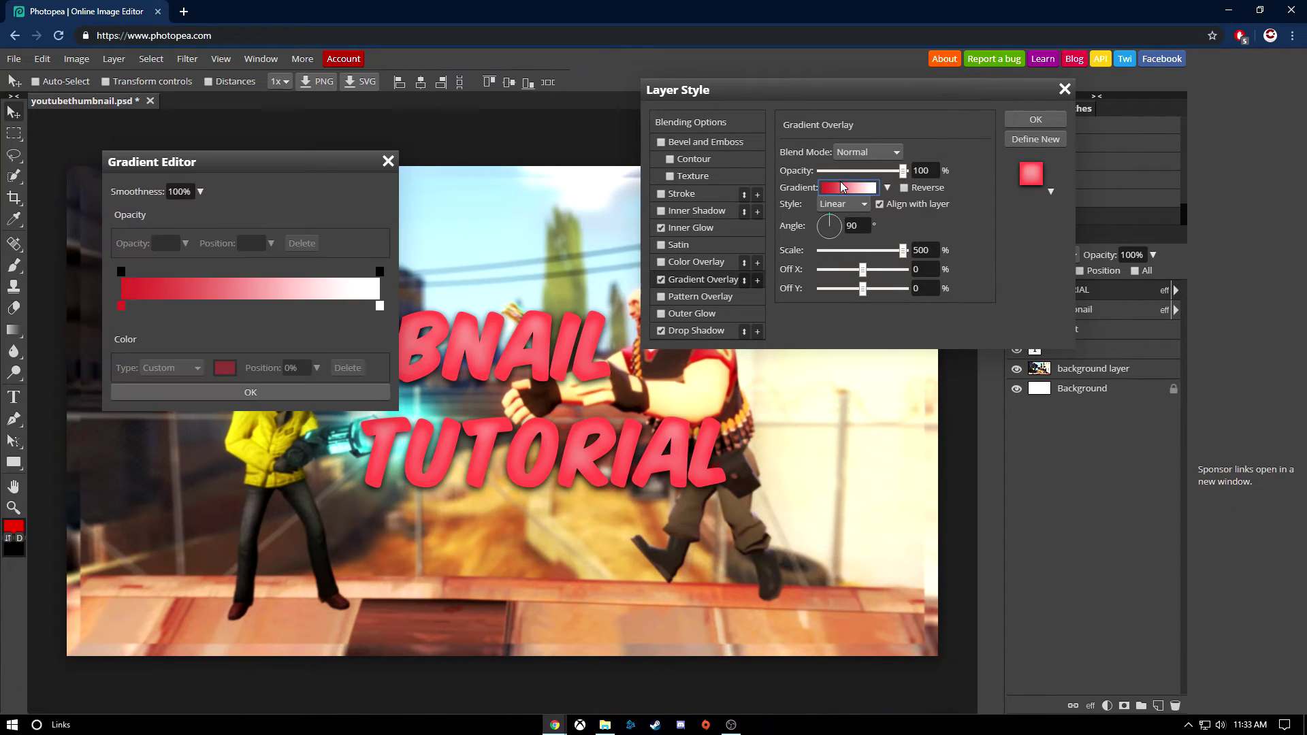
left_click(121, 305)
left_click(224, 368)
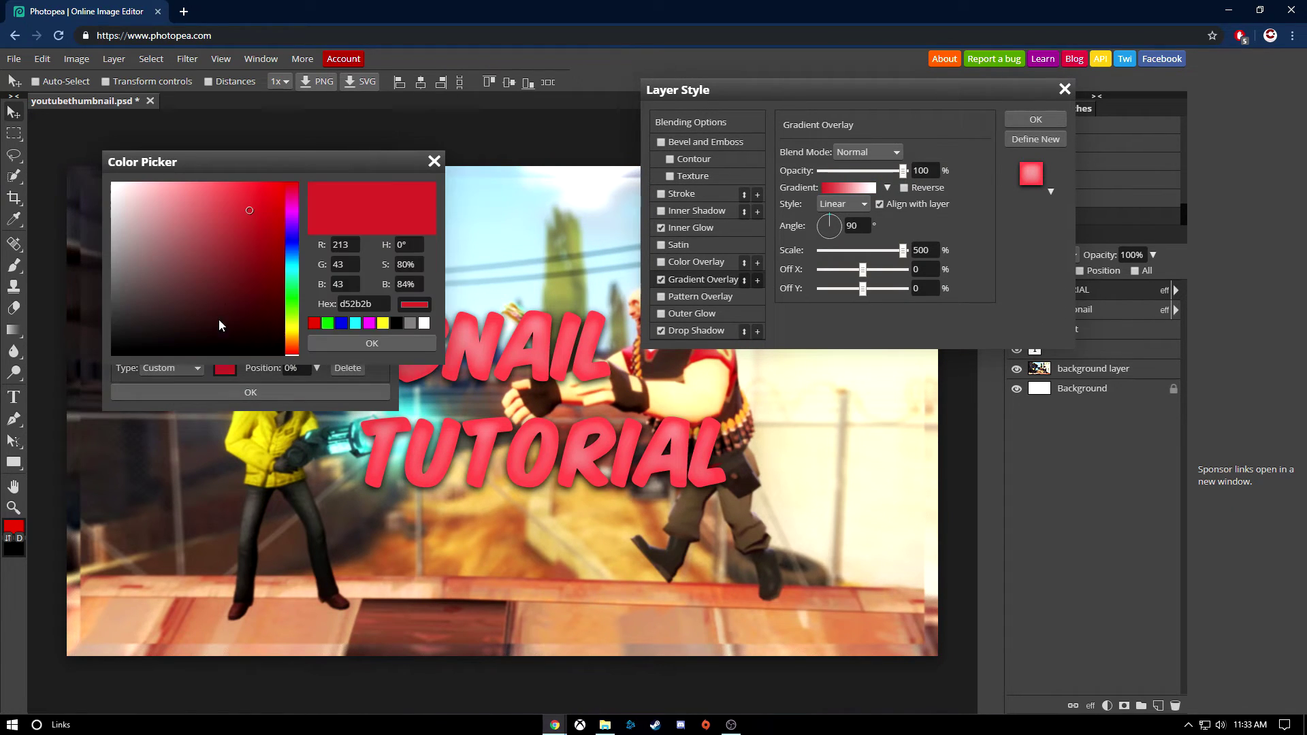
left_click_drag(297, 284, 290, 312)
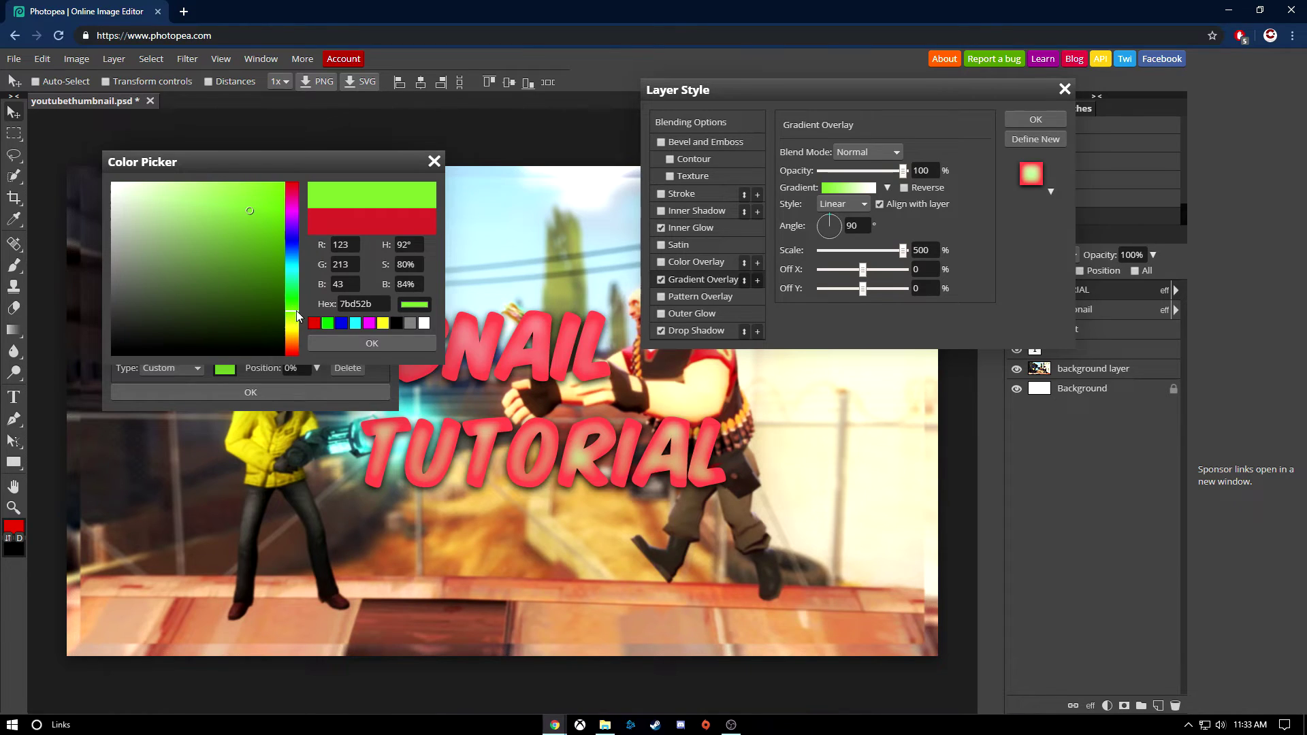
left_click(371, 343)
left_click(250, 392)
Set the inner glow colour to green (6dfc4d) and apply the layer style.
left_click(708, 228)
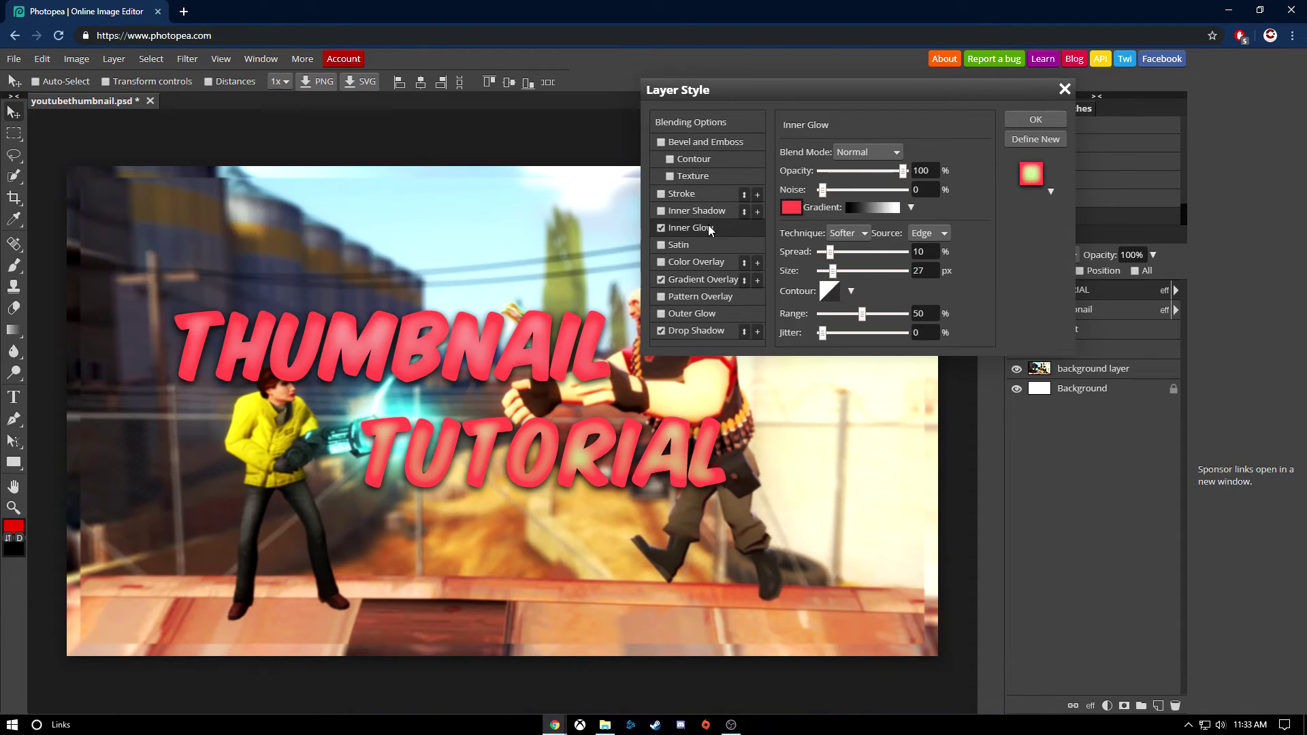
left_click(791, 208)
left_click(291, 309)
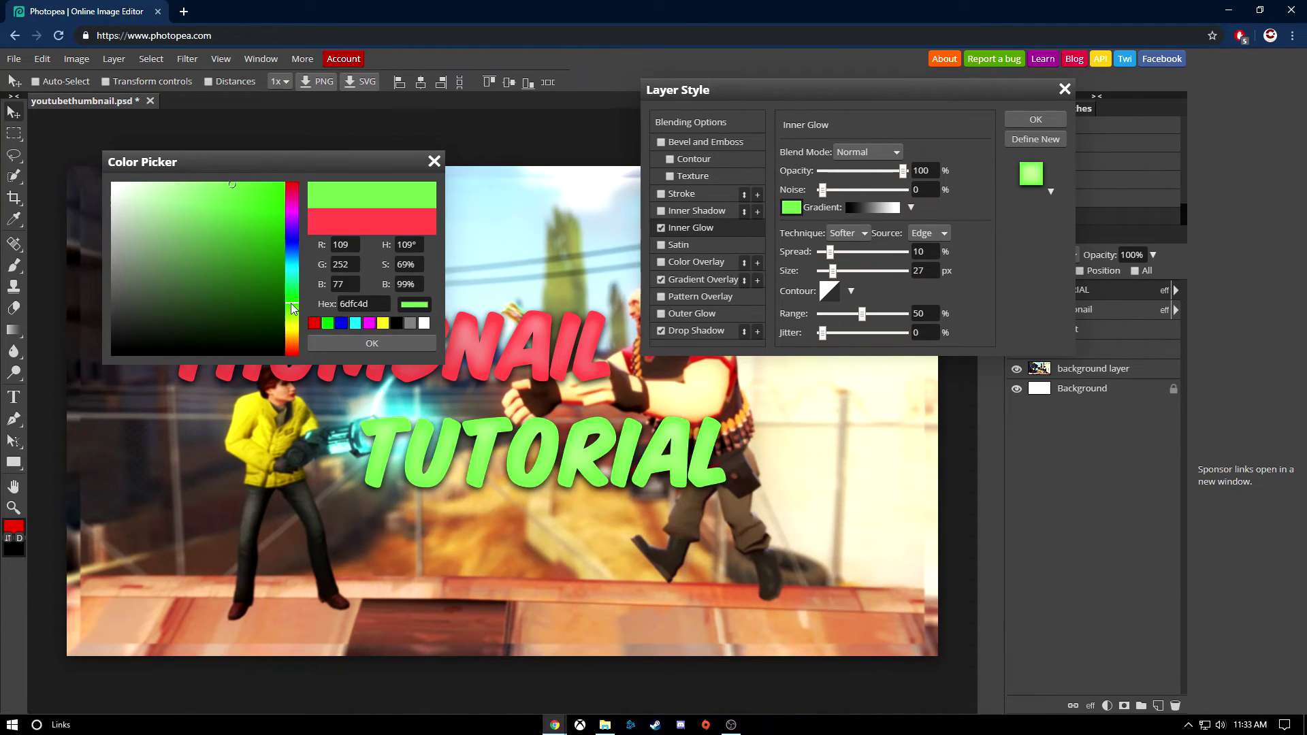
left_click(373, 344)
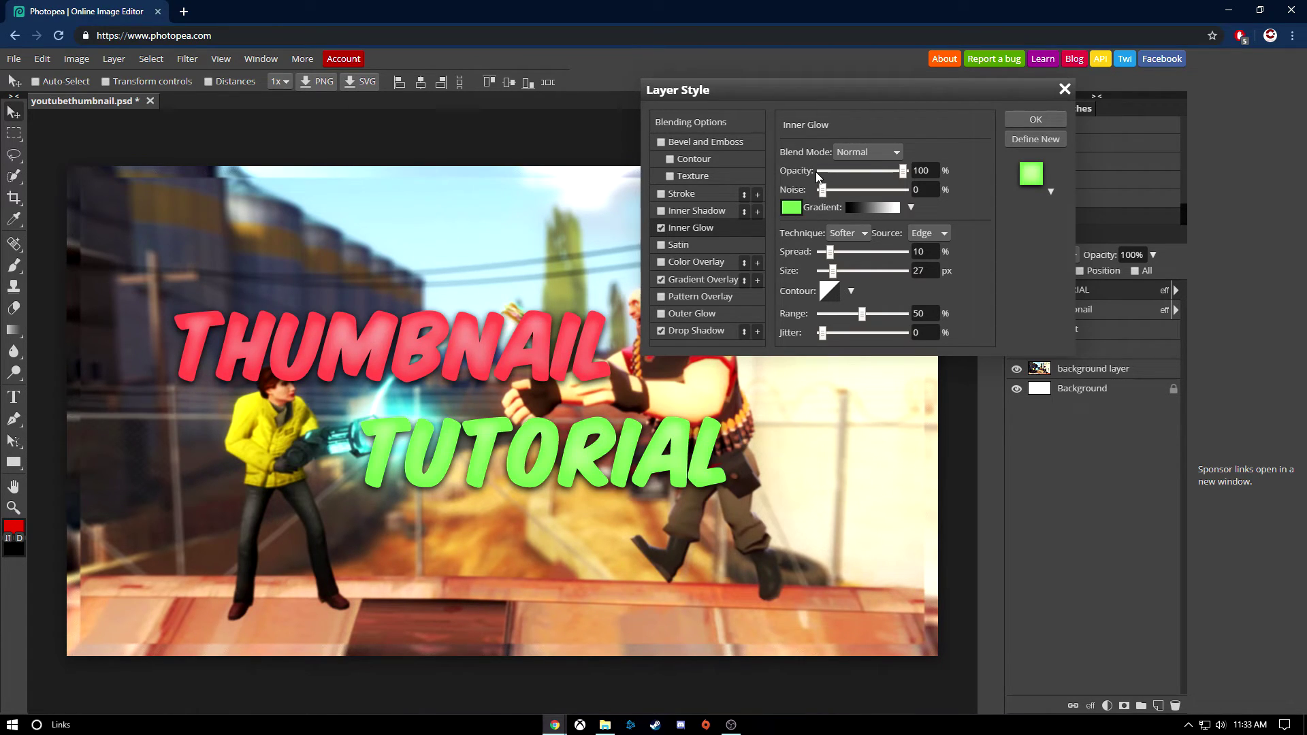
left_click(698, 334)
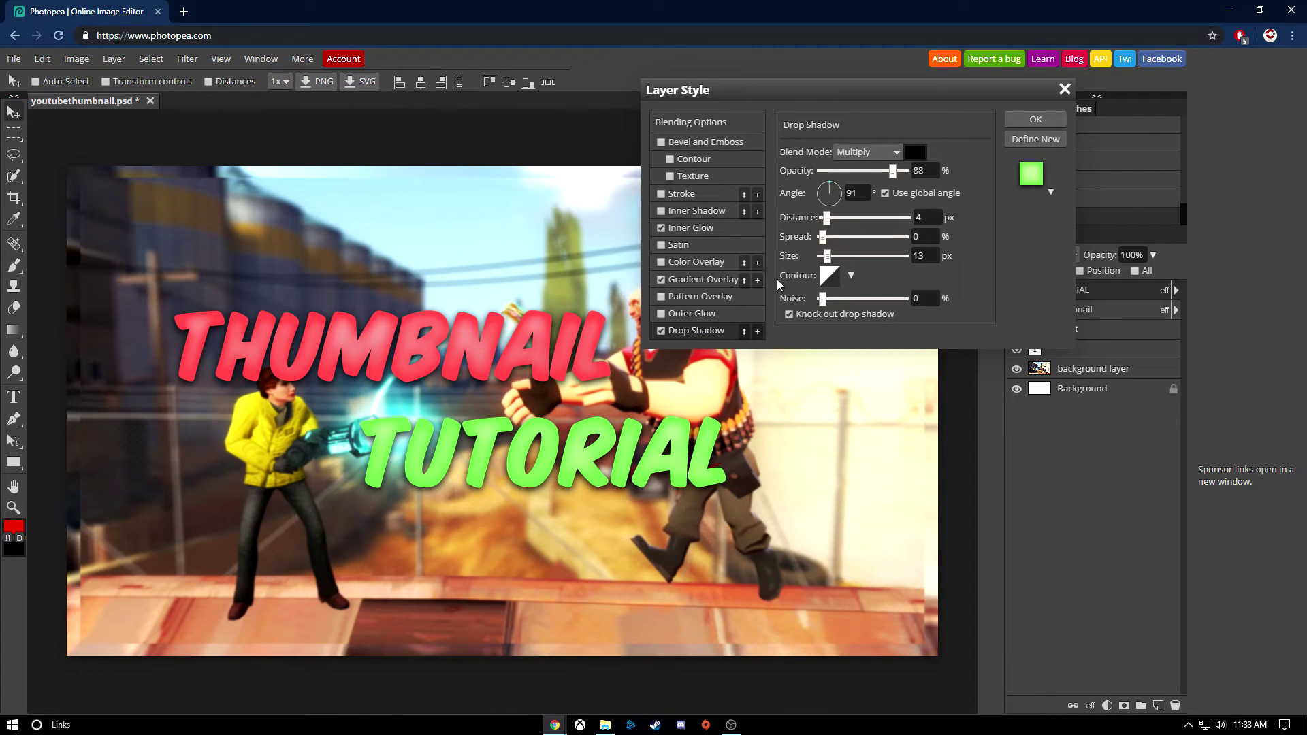
left_click(1036, 120)
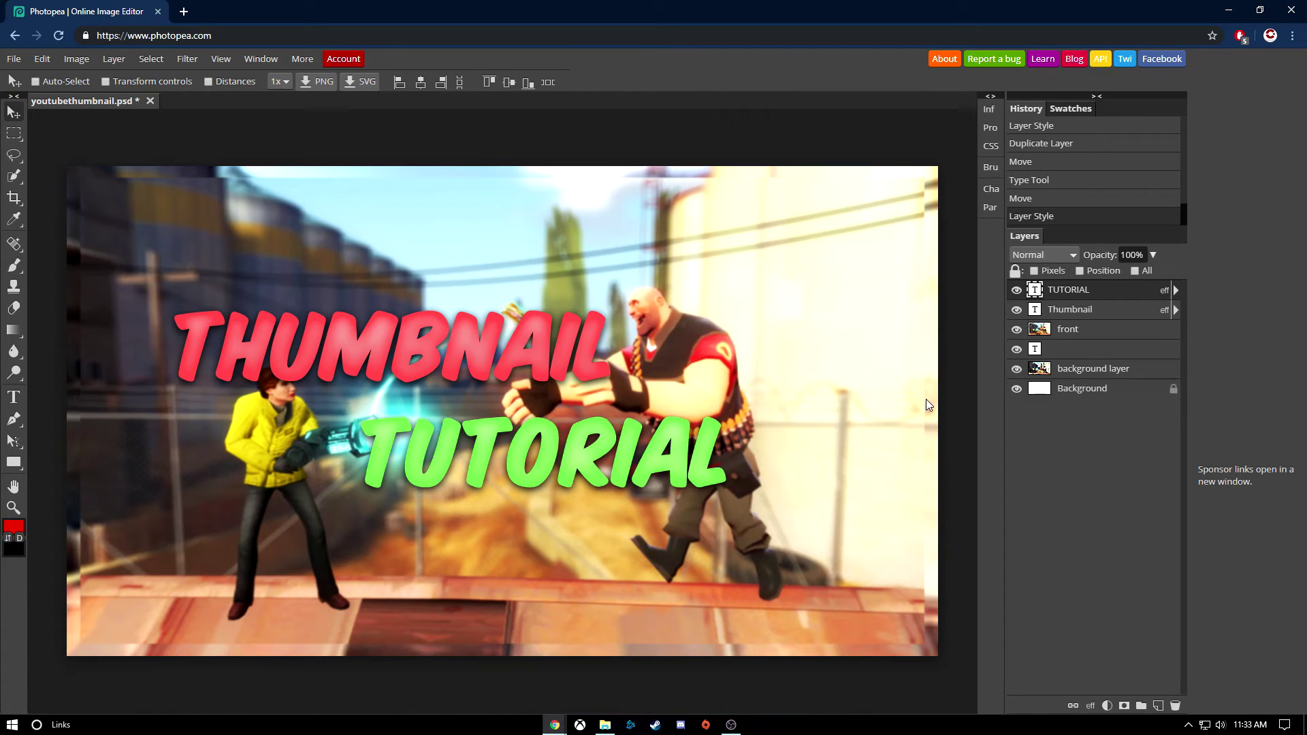
Toggle the front layer's visibility off and back on to check the layer beneath.
left_click(1101, 329)
left_click(1017, 329)
left_click(1017, 330)
Apply another Blur filter to the background layer to soften it further.
left_click(1151, 368)
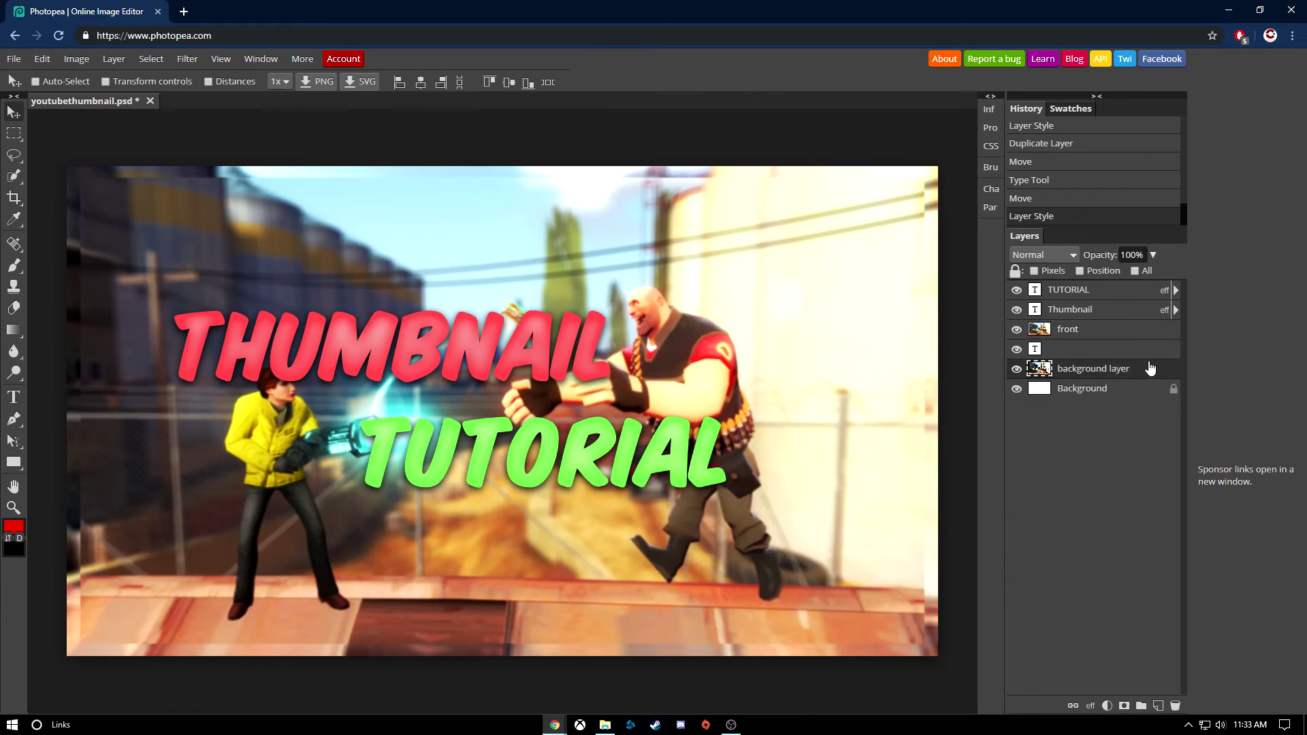
left_click(187, 58)
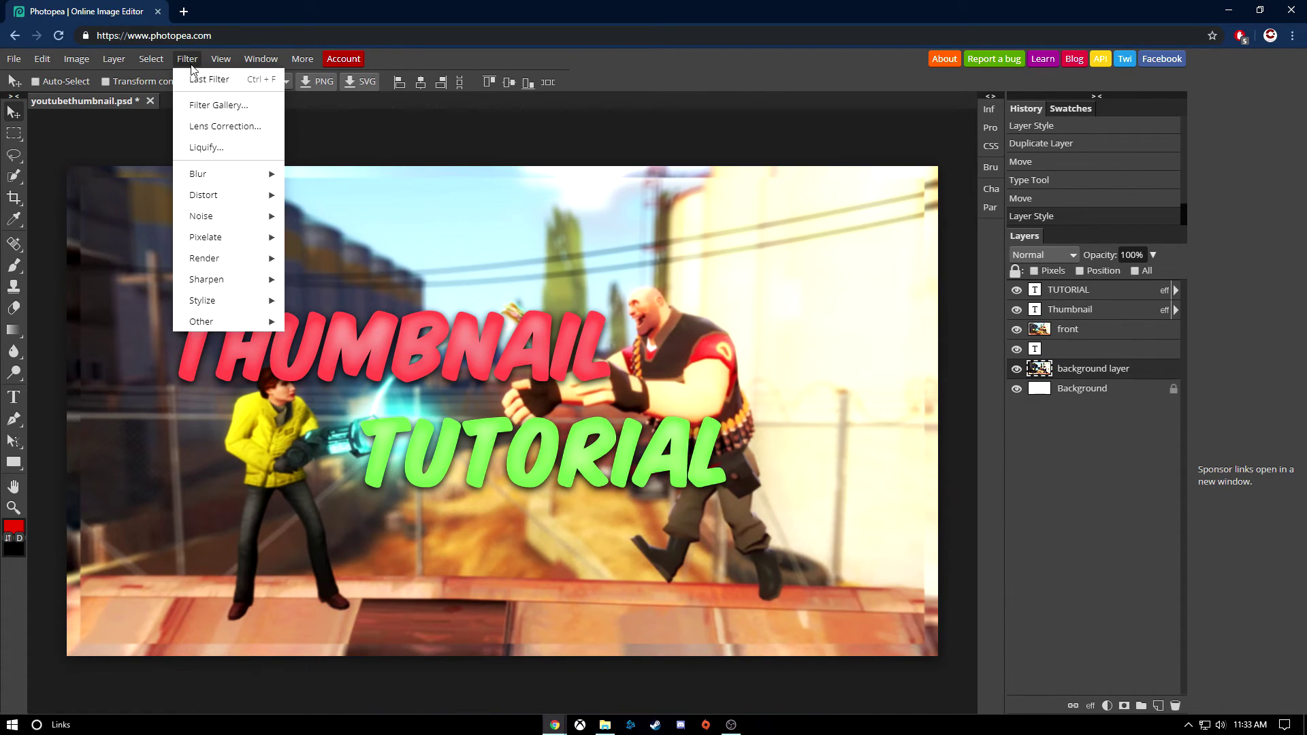
mouse_move(230, 181)
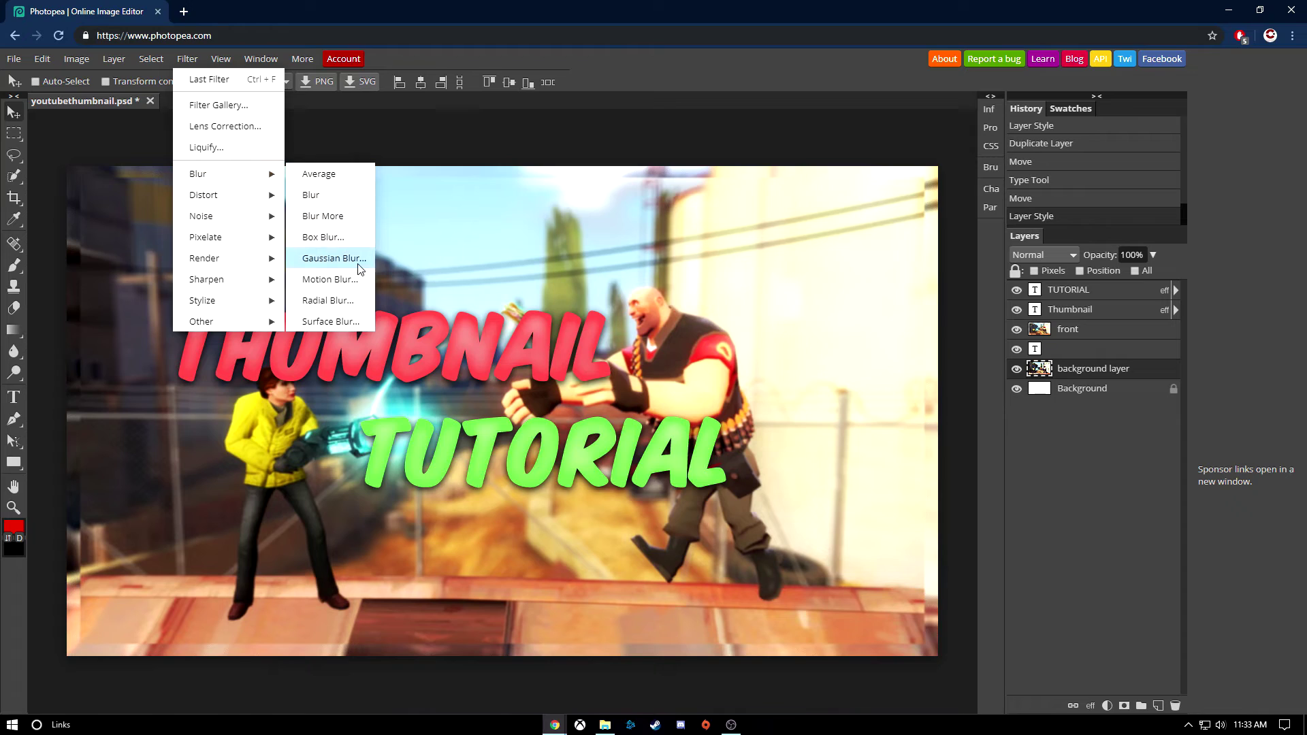
left_click(332, 197)
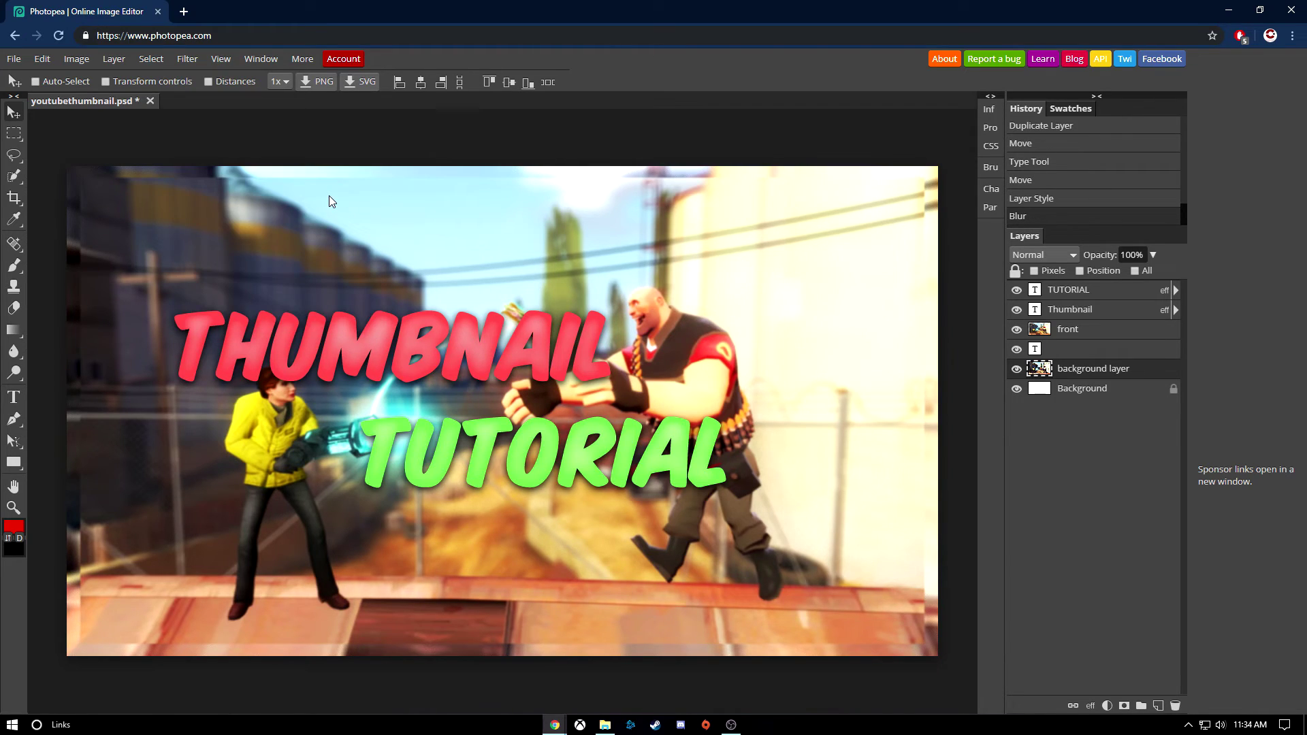
left_click(1109, 335)
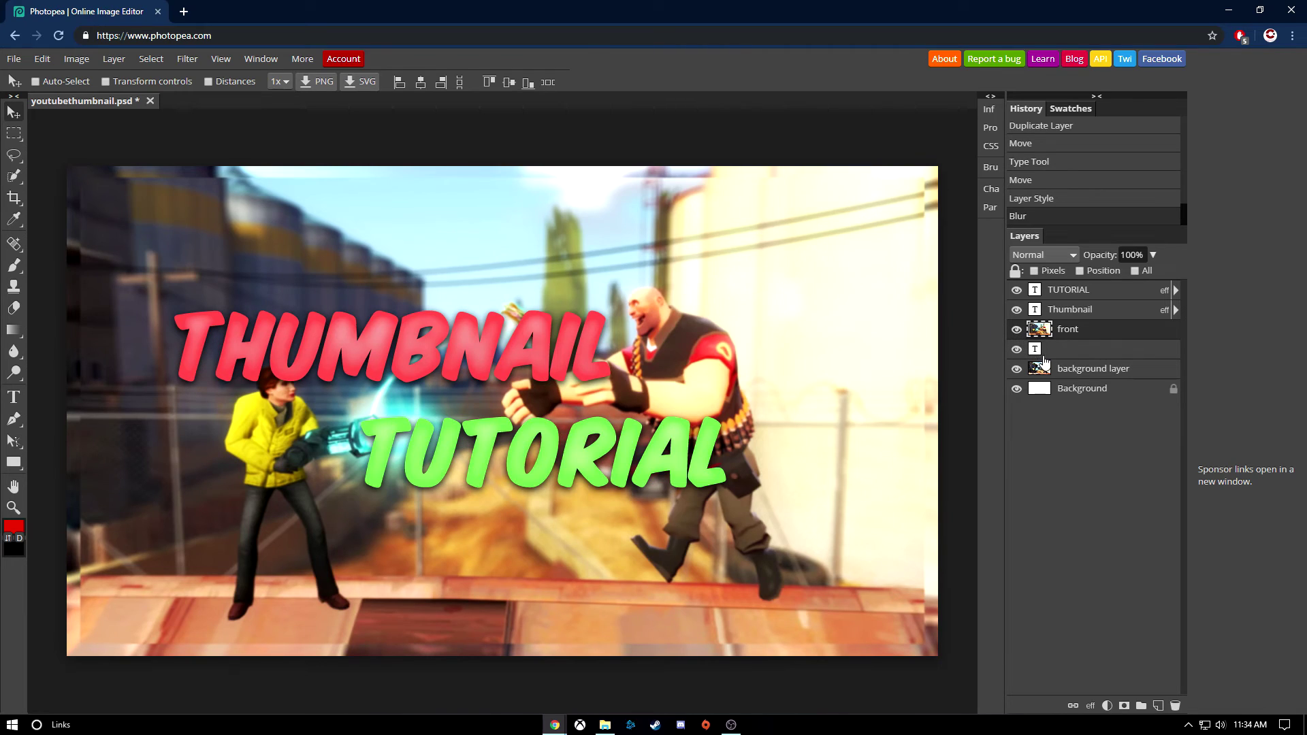
Enable a Gradient Overlay on the front layer in Multiply mode, Radial style, reversed.
double_click(1109, 333)
left_click_drag(417, 163, 950, 106)
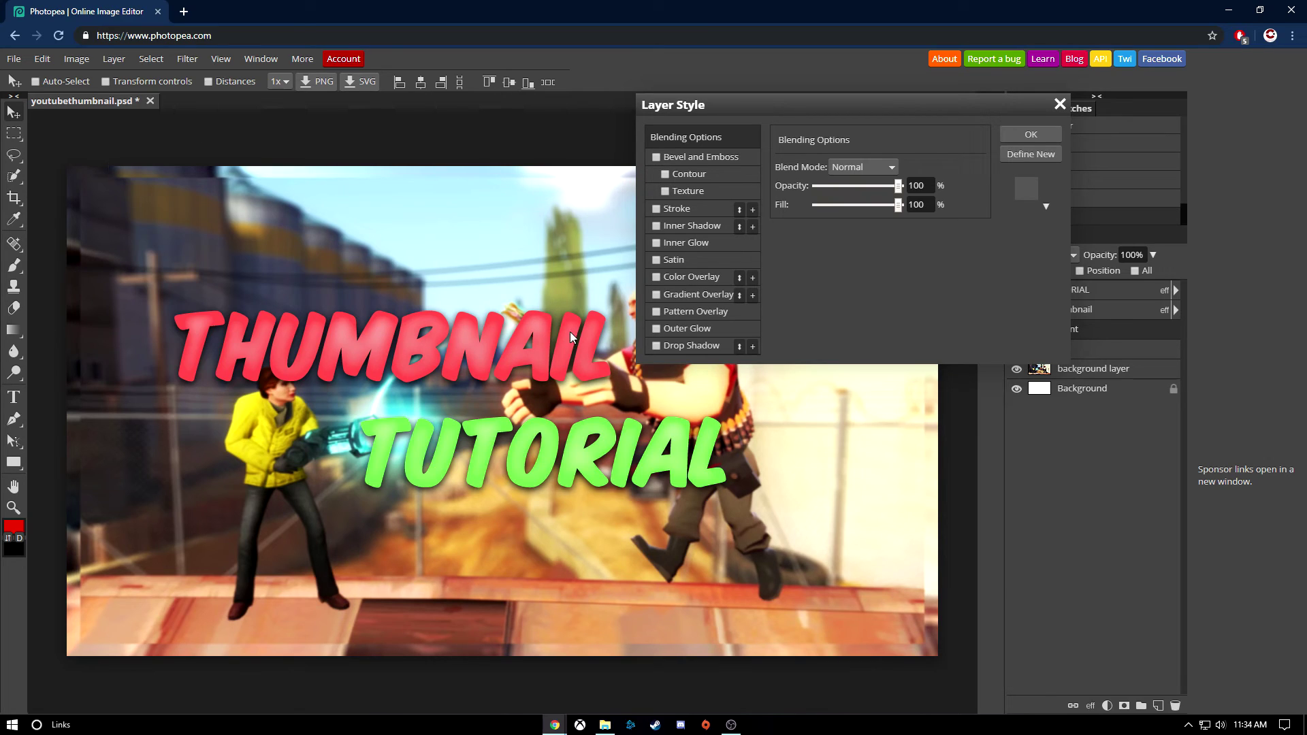
left_click(656, 295)
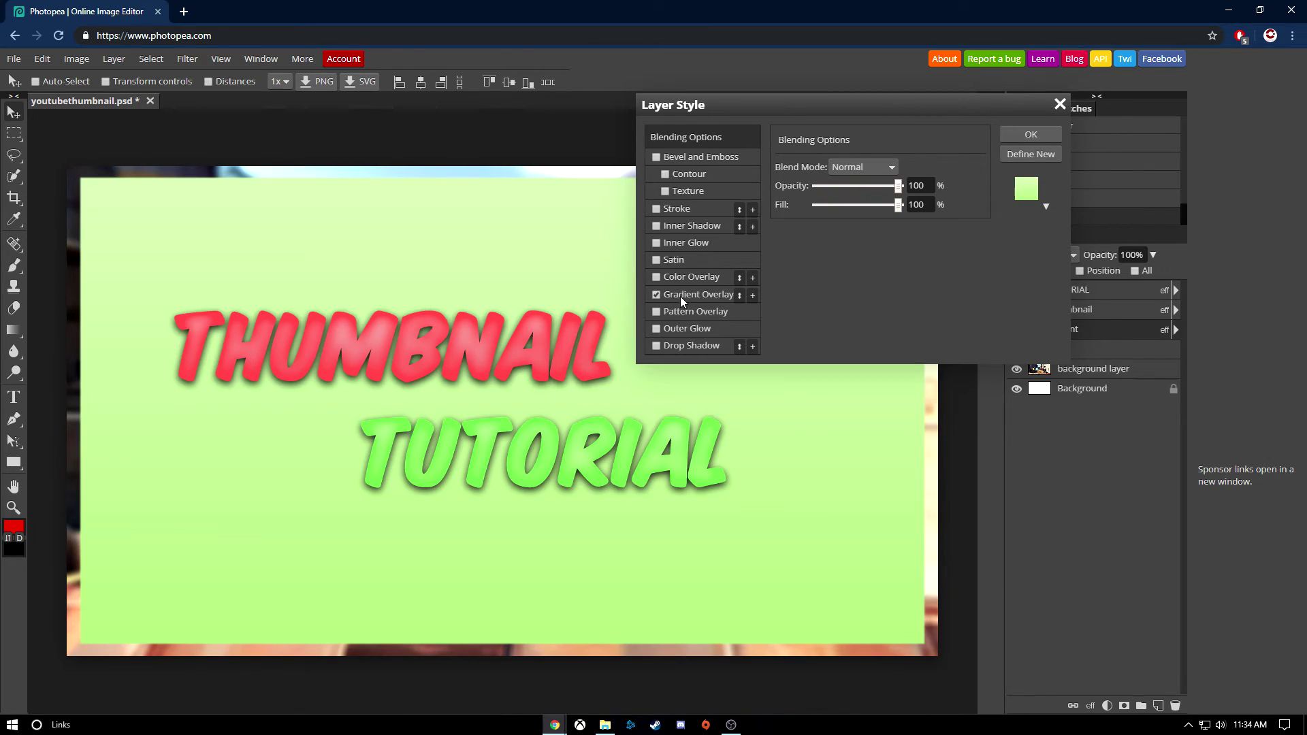
left_click(684, 296)
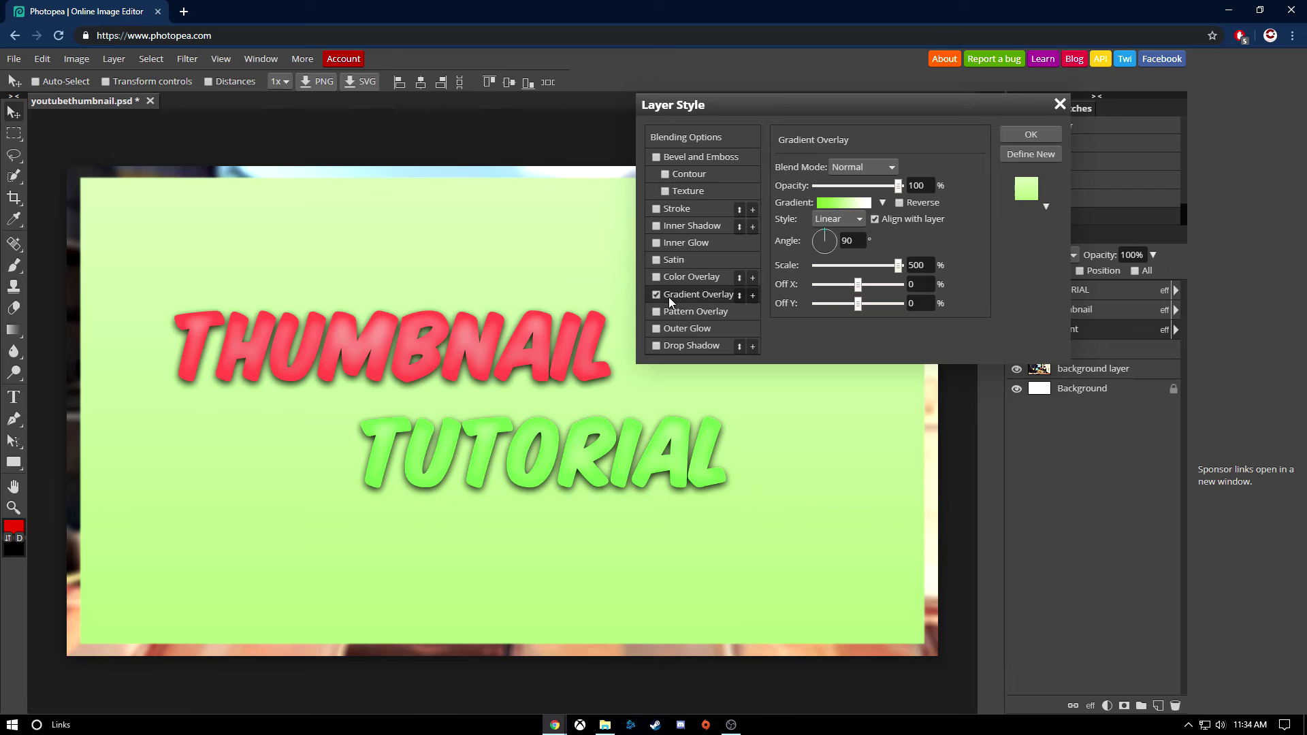
left_click(848, 166)
left_click(863, 233)
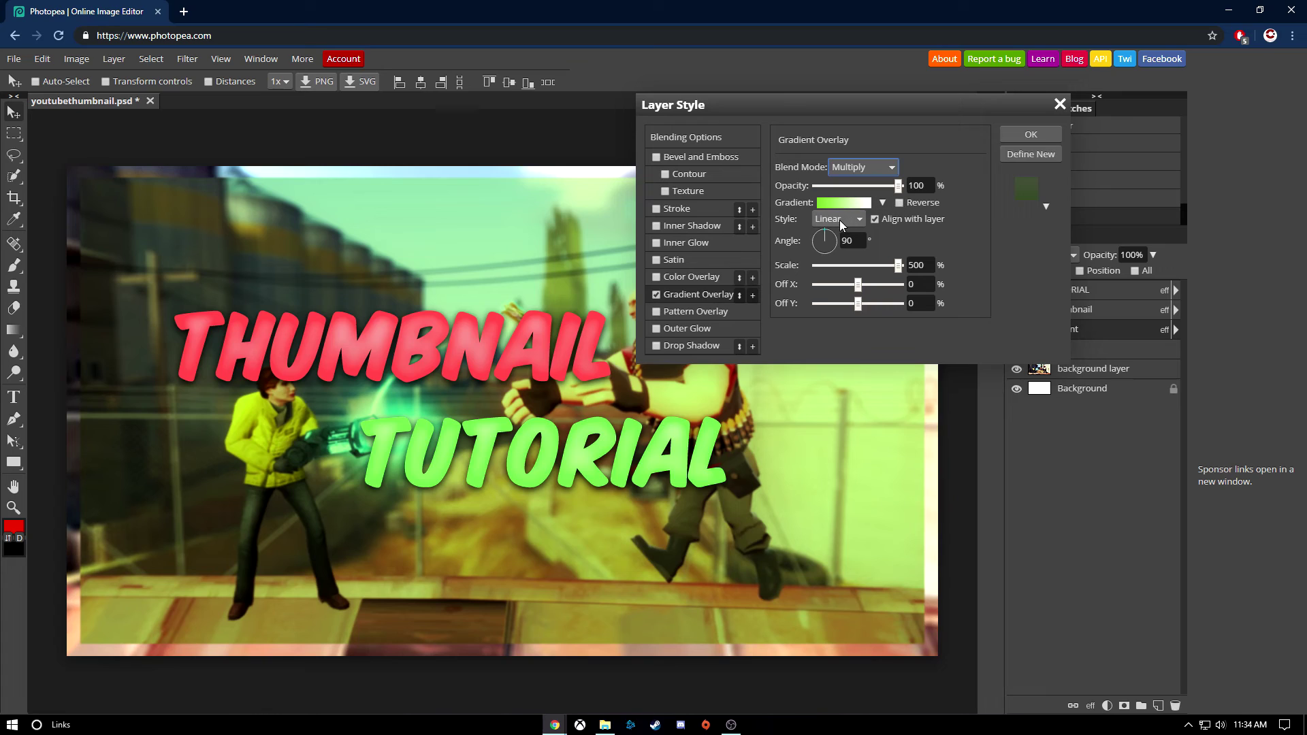
left_click(843, 202)
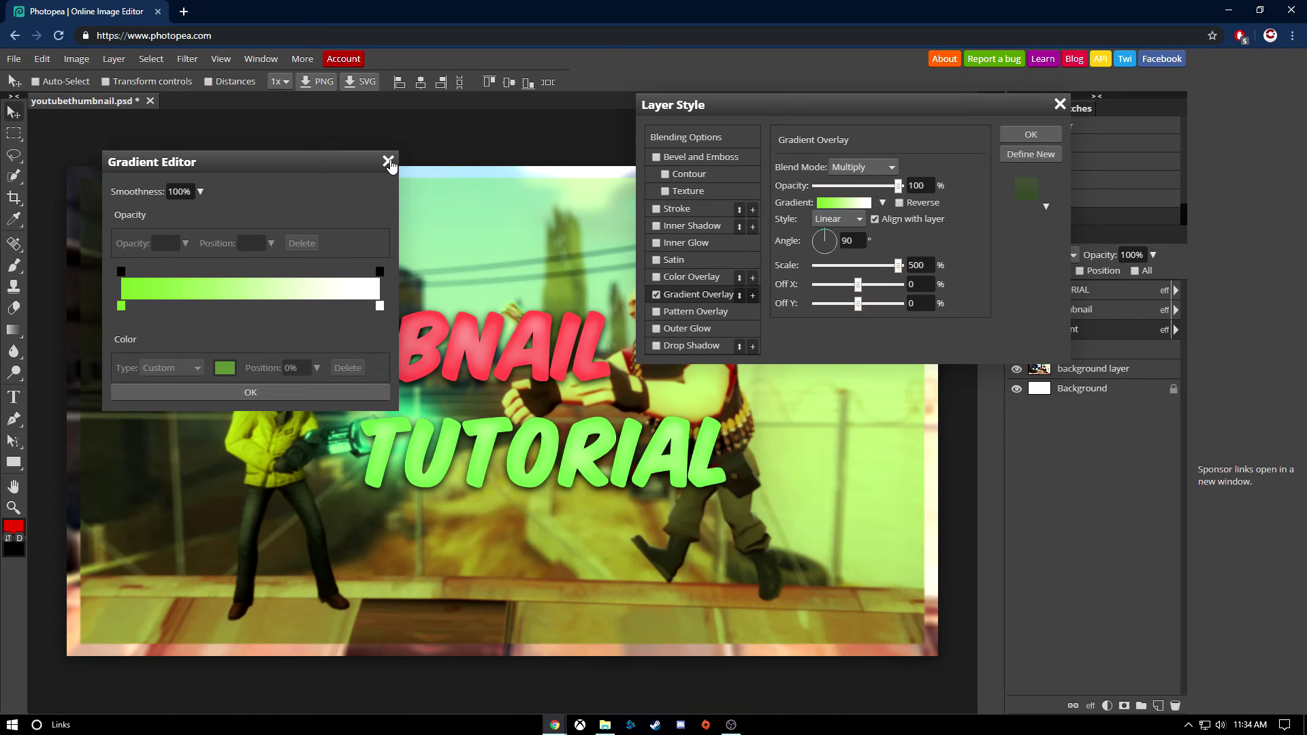
left_click(388, 162)
left_click(836, 219)
left_click(839, 235)
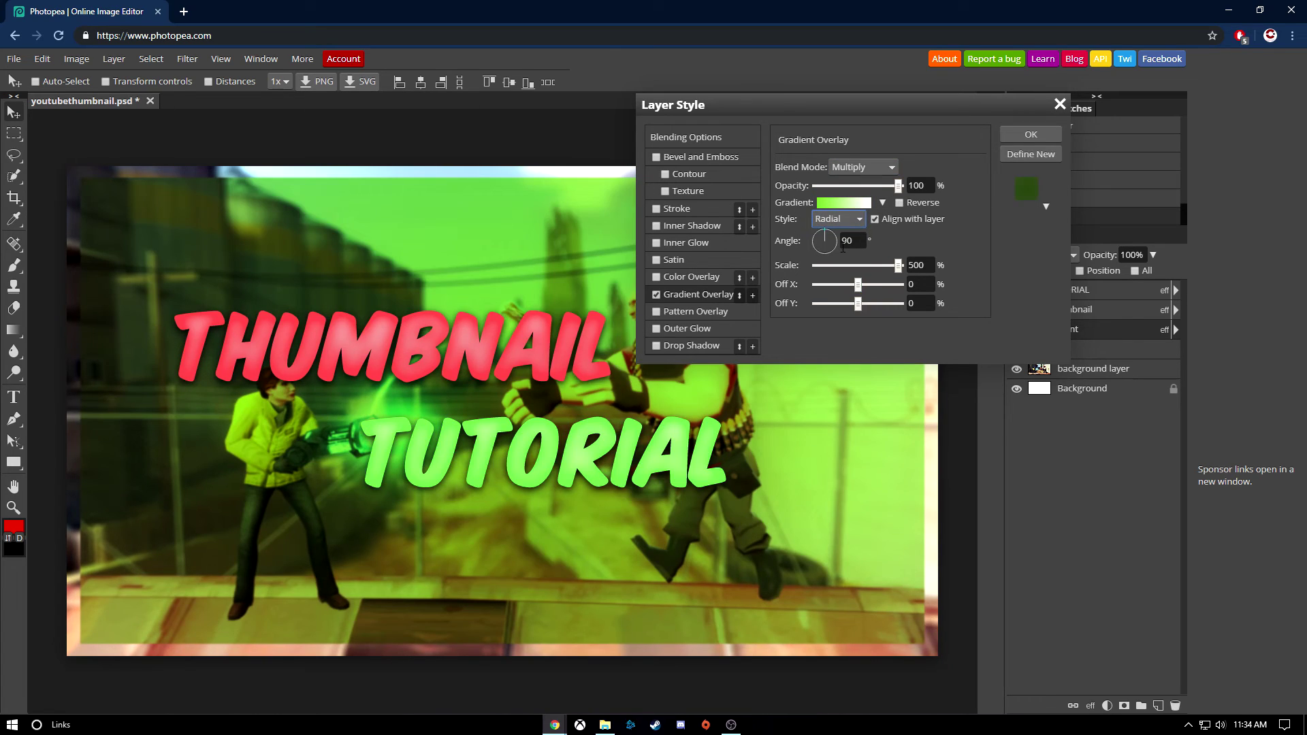
left_click(899, 205)
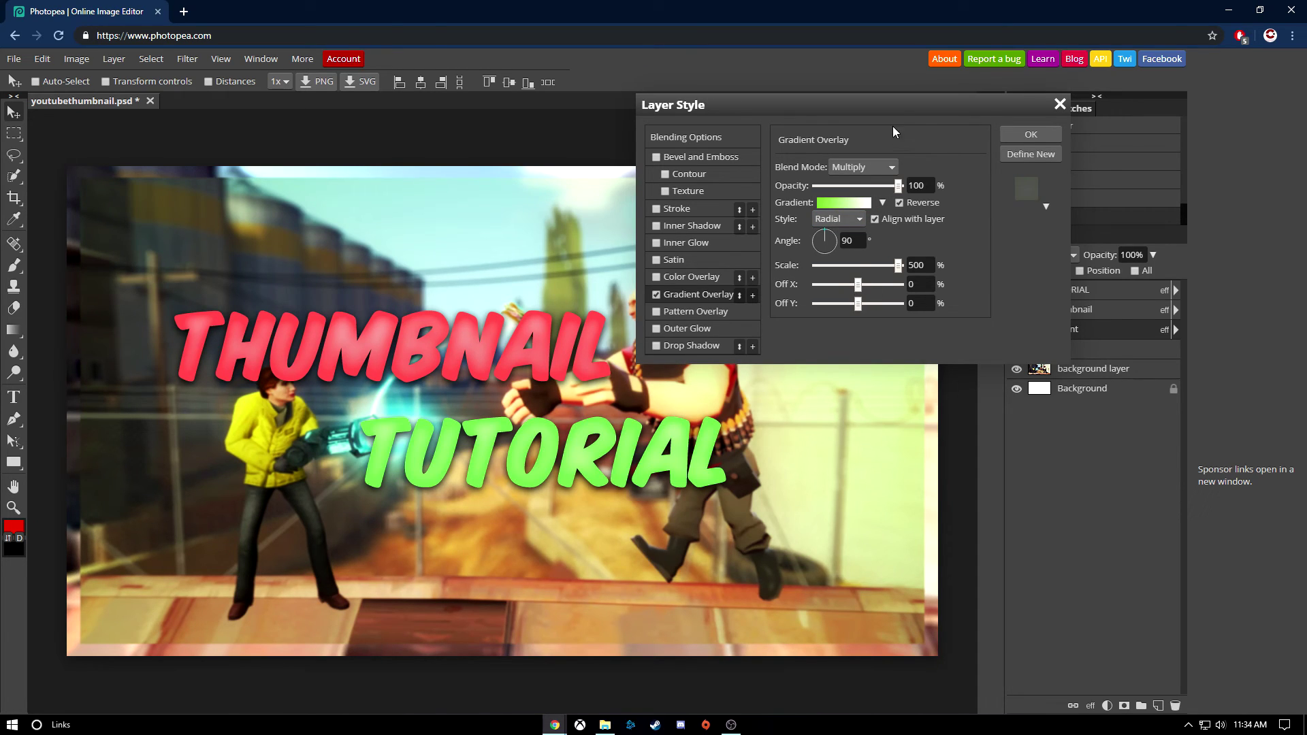
Change the gradient's left colour stop from green to red and apply the overlay.
left_click_drag(869, 107, 937, 130)
left_click(912, 224)
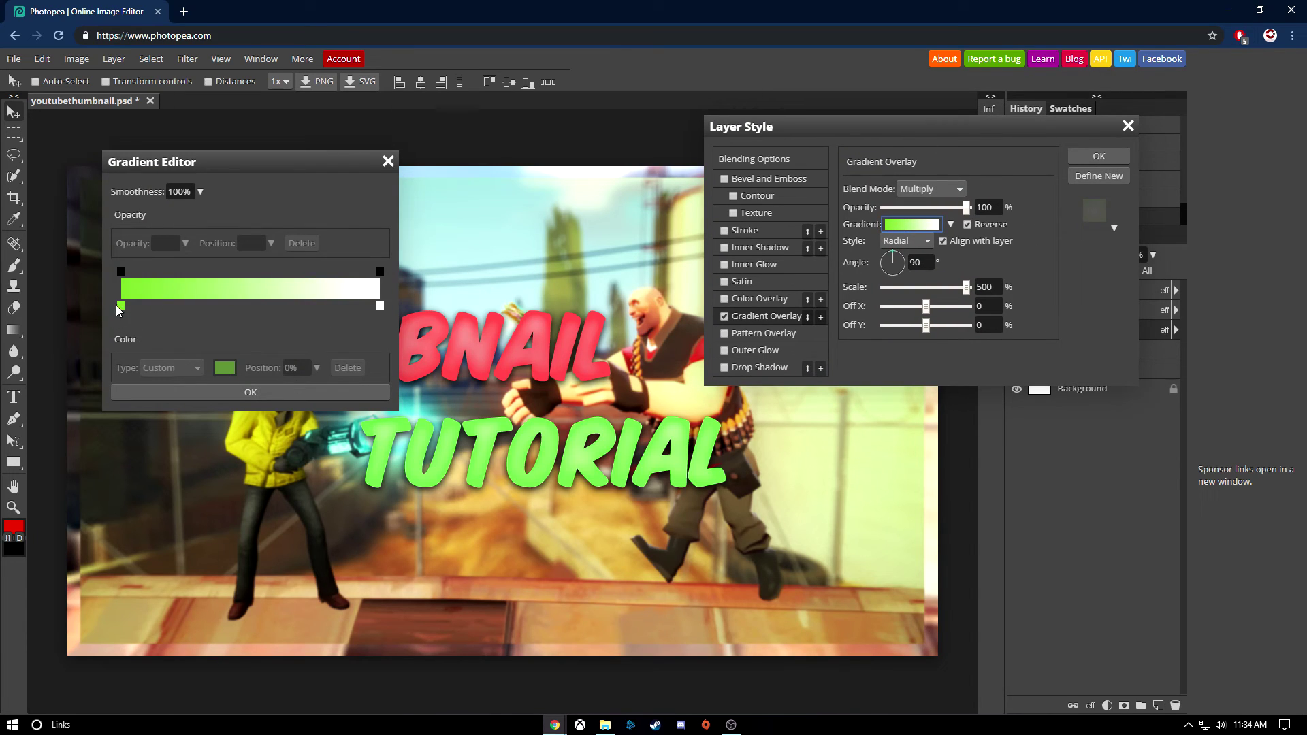
left_click(122, 306)
left_click(226, 368)
left_click(290, 186)
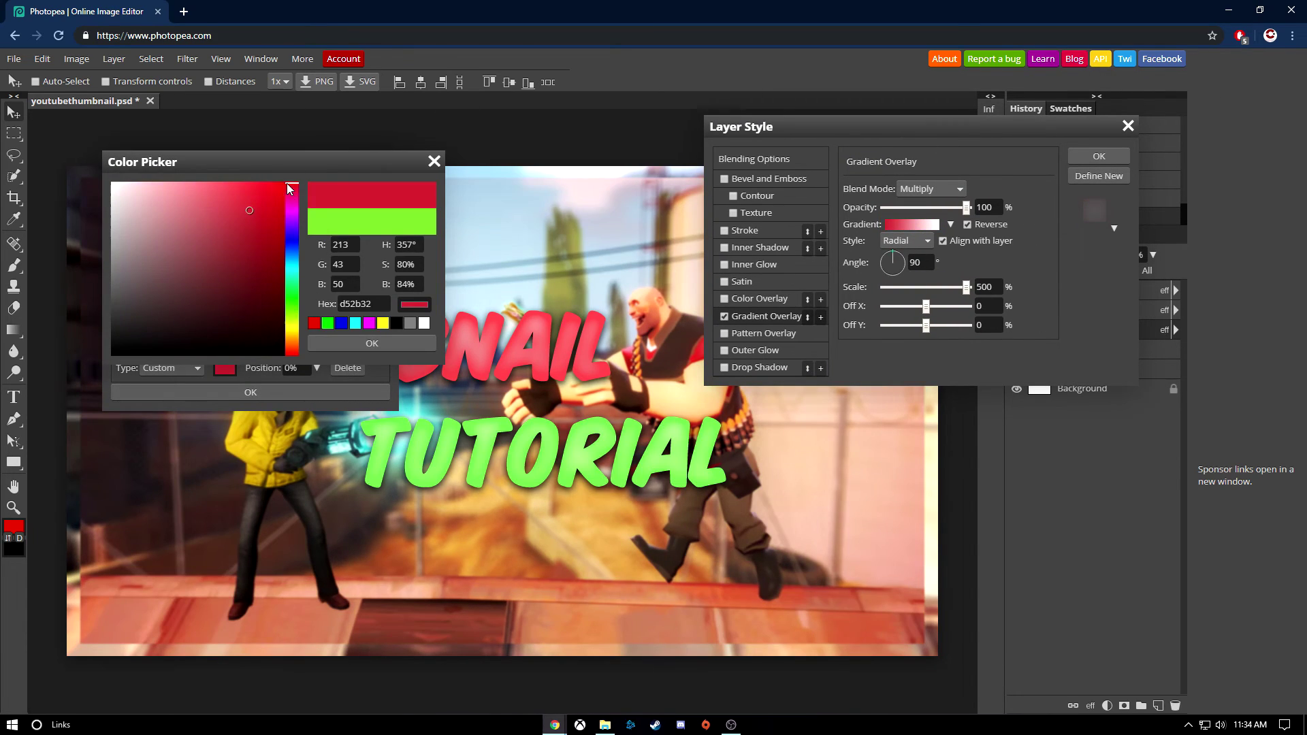
left_click(291, 189)
left_click(372, 344)
left_click(277, 394)
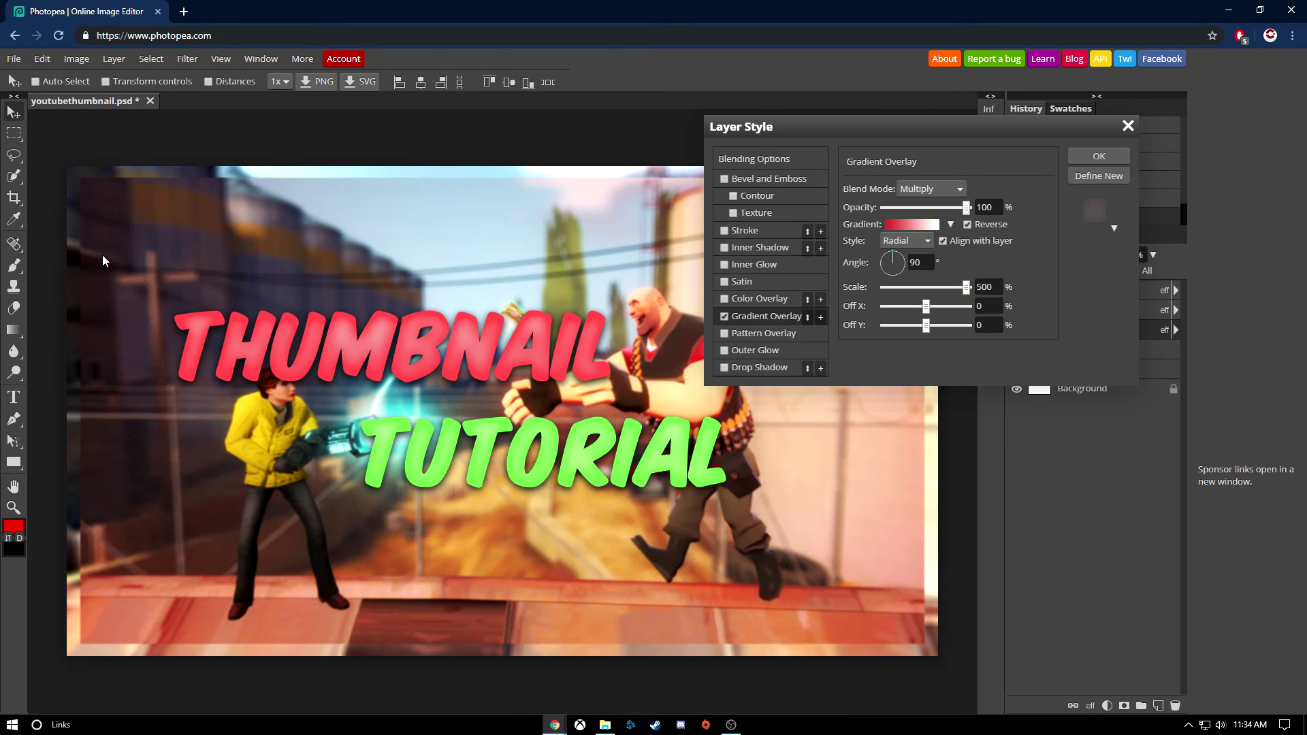
left_click(1110, 158)
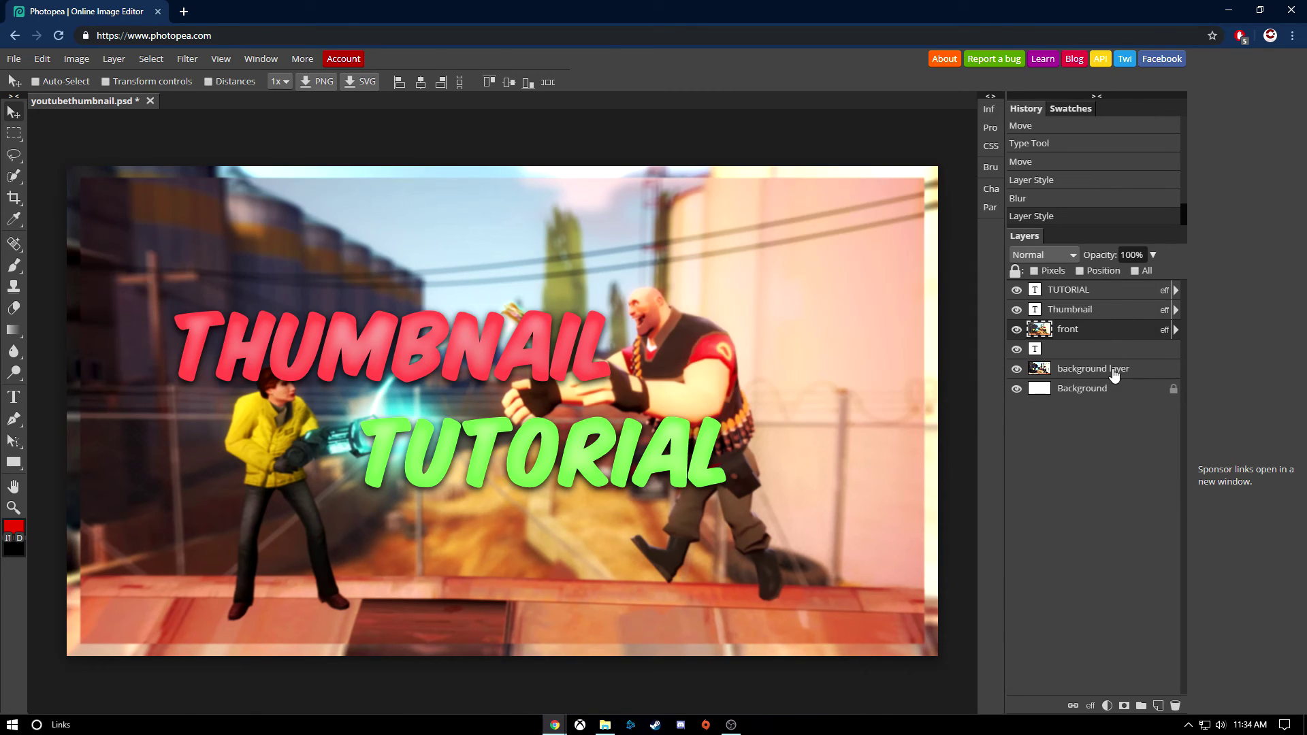
Turn on the reversed radial red Multiply Gradient Overlay for the background layer.
double_click(1152, 377)
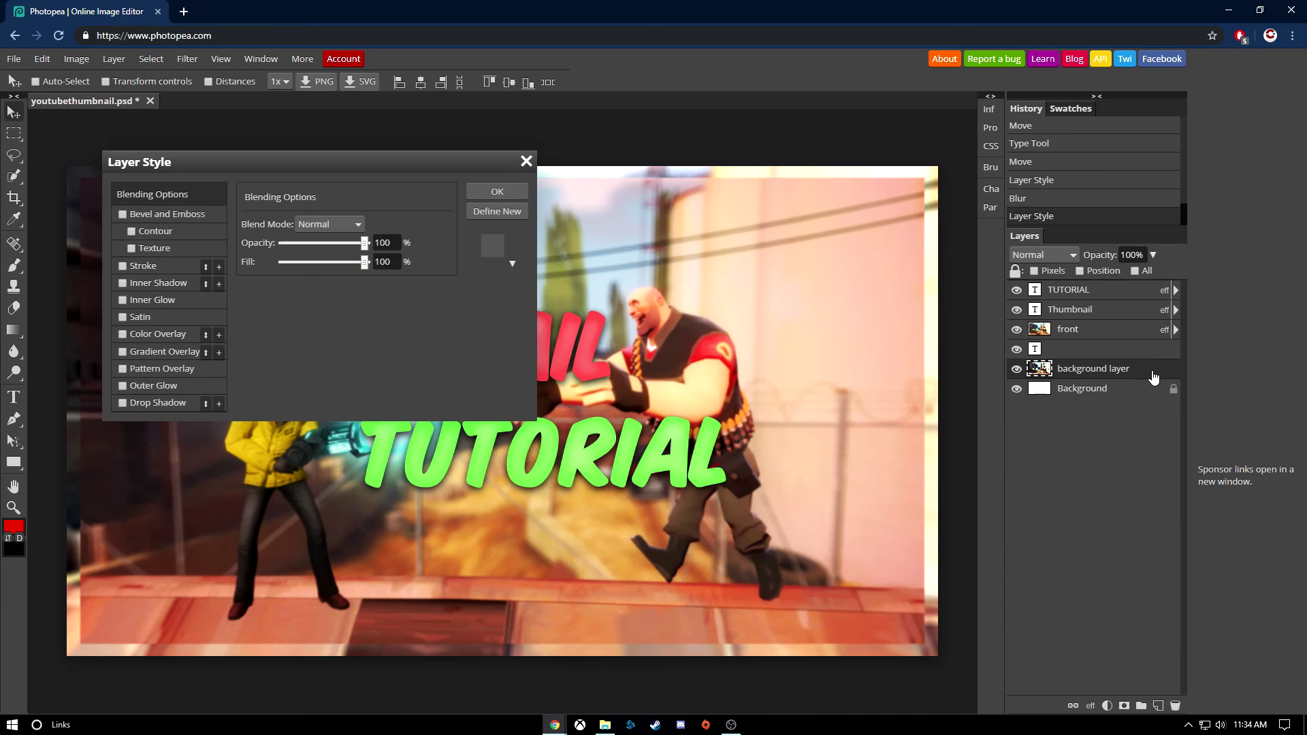
left_click(121, 350)
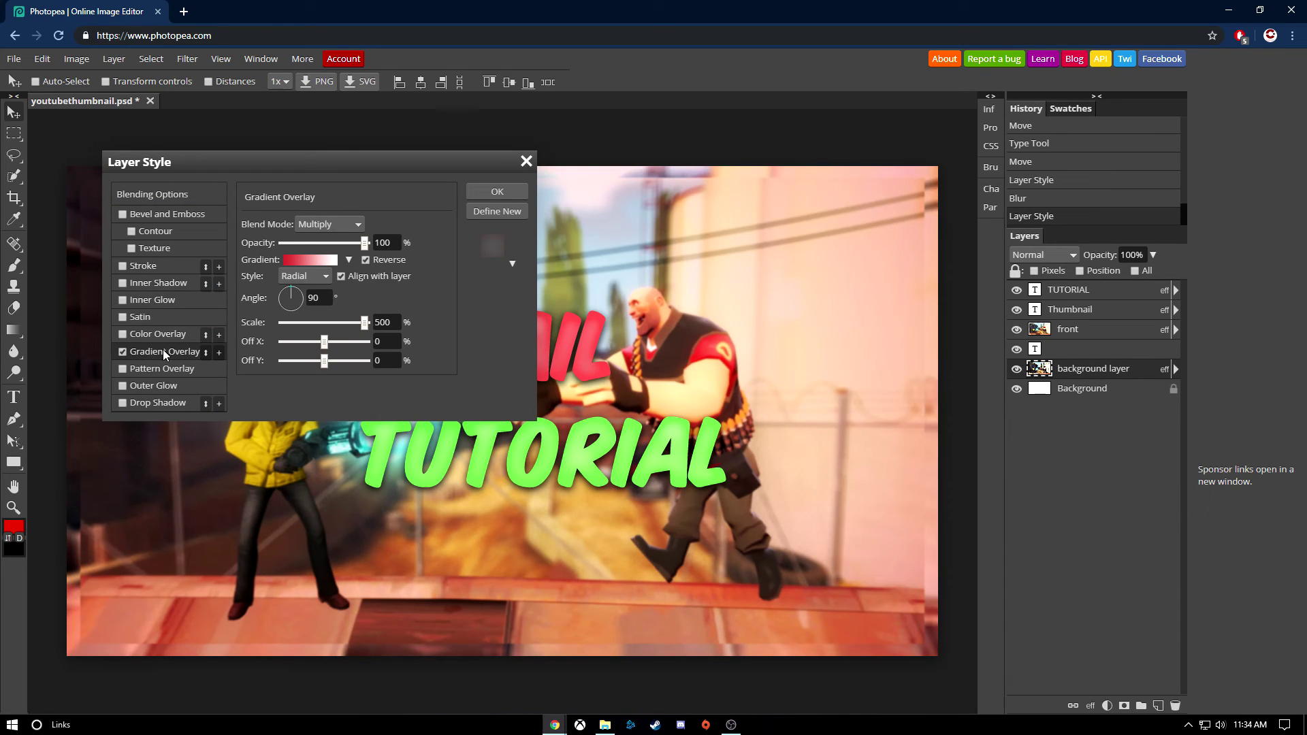
left_click(497, 191)
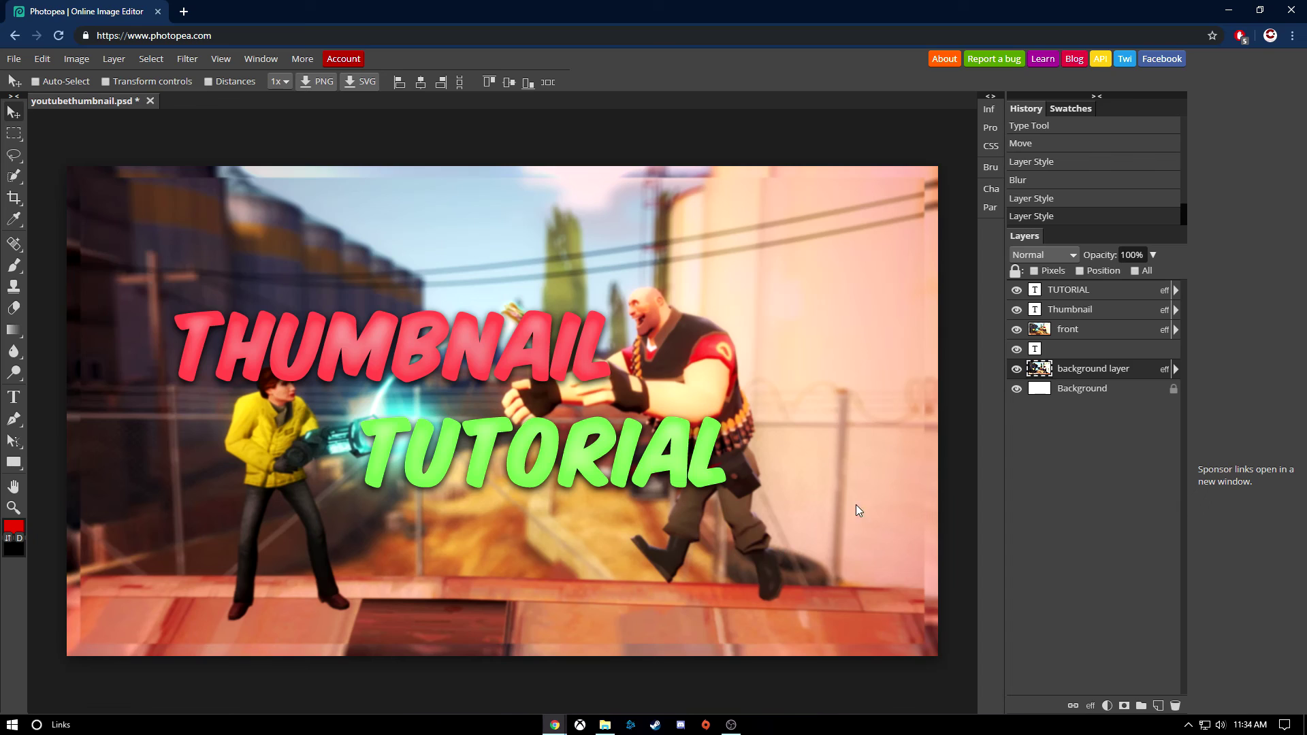